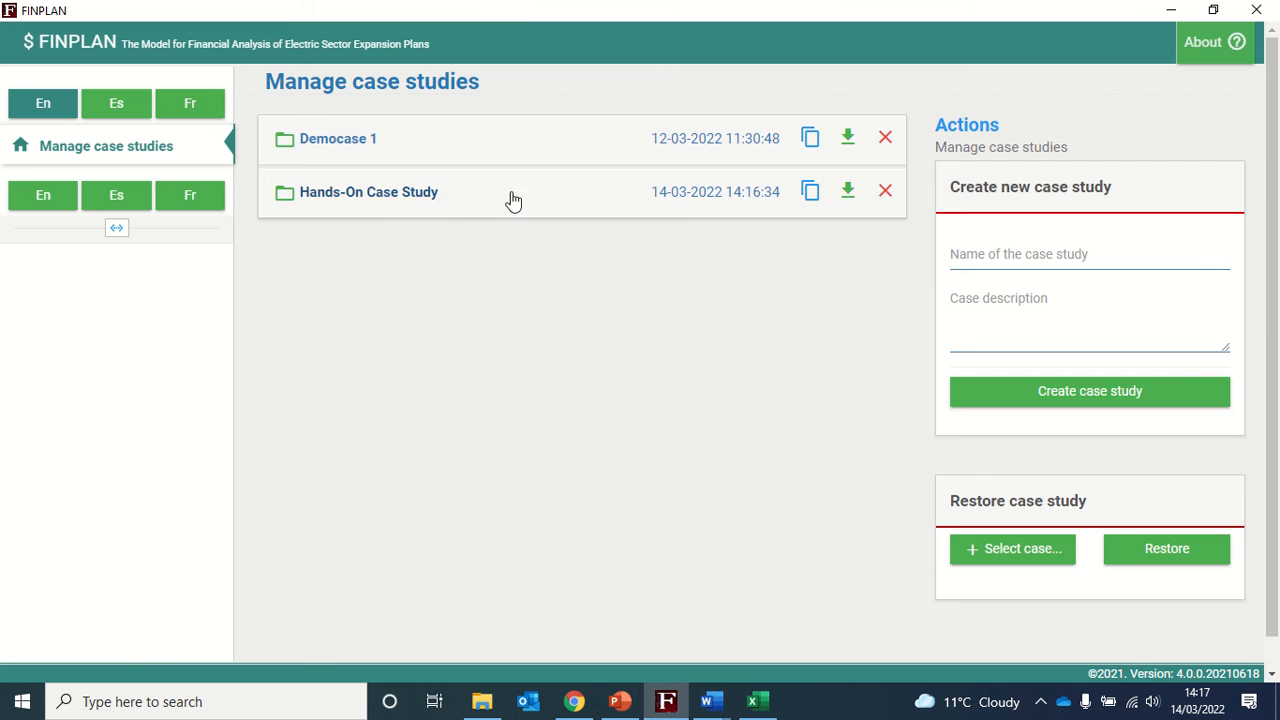
- Open the Hands-On Case Study and go to its plant data section
{"action": "left_click", "coordinate": [380, 197]}
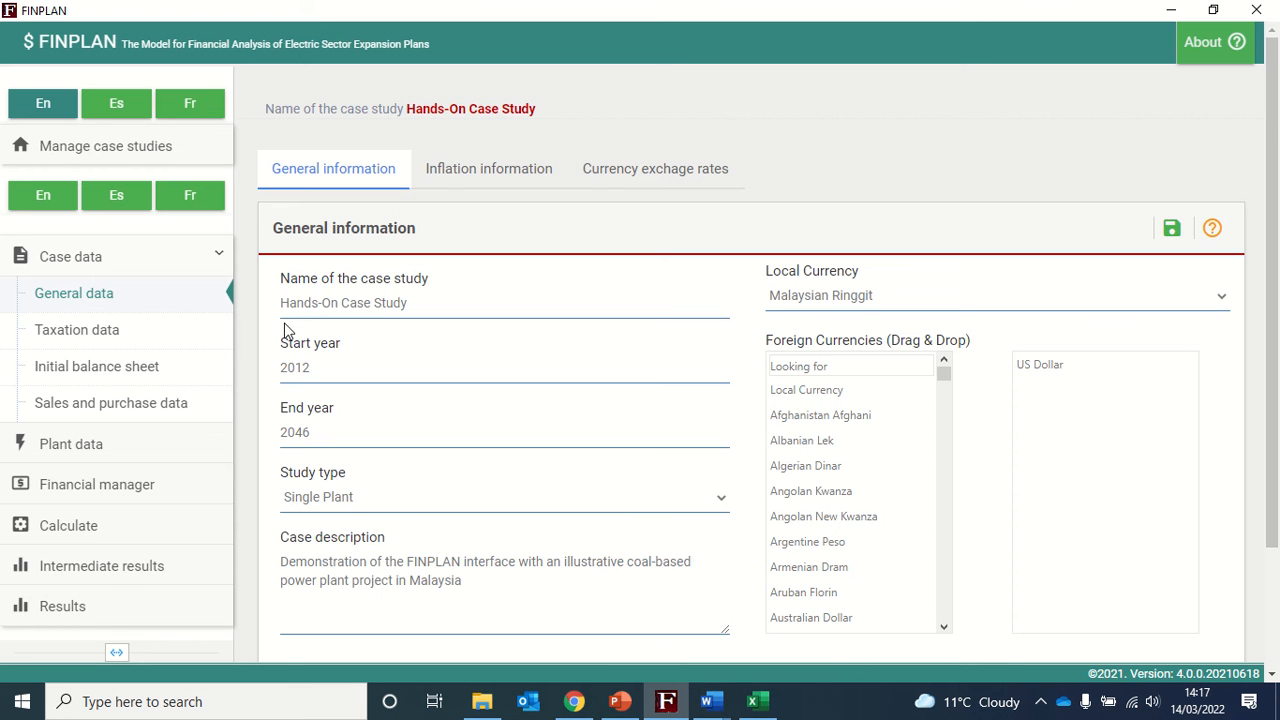
{"action": "left_click", "coordinate": [86, 452]}
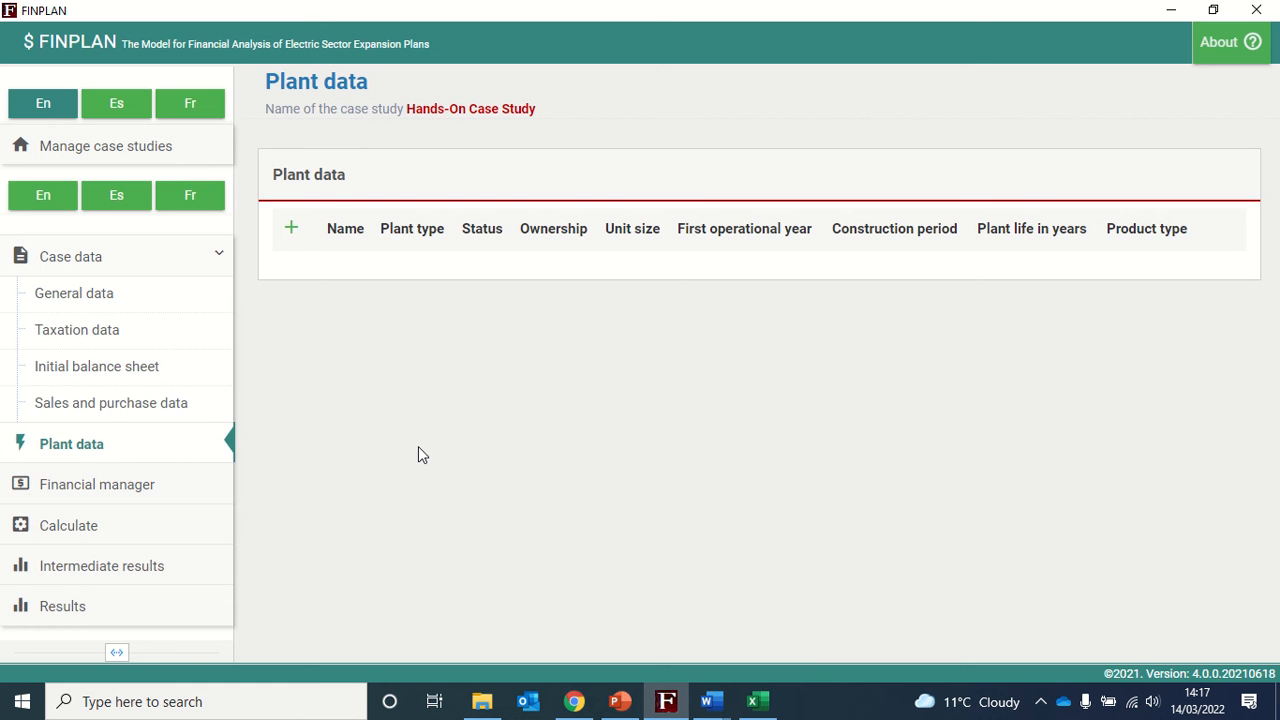
- Add a new plant and name it MCPP
{"action": "left_click", "coordinate": [293, 233]}
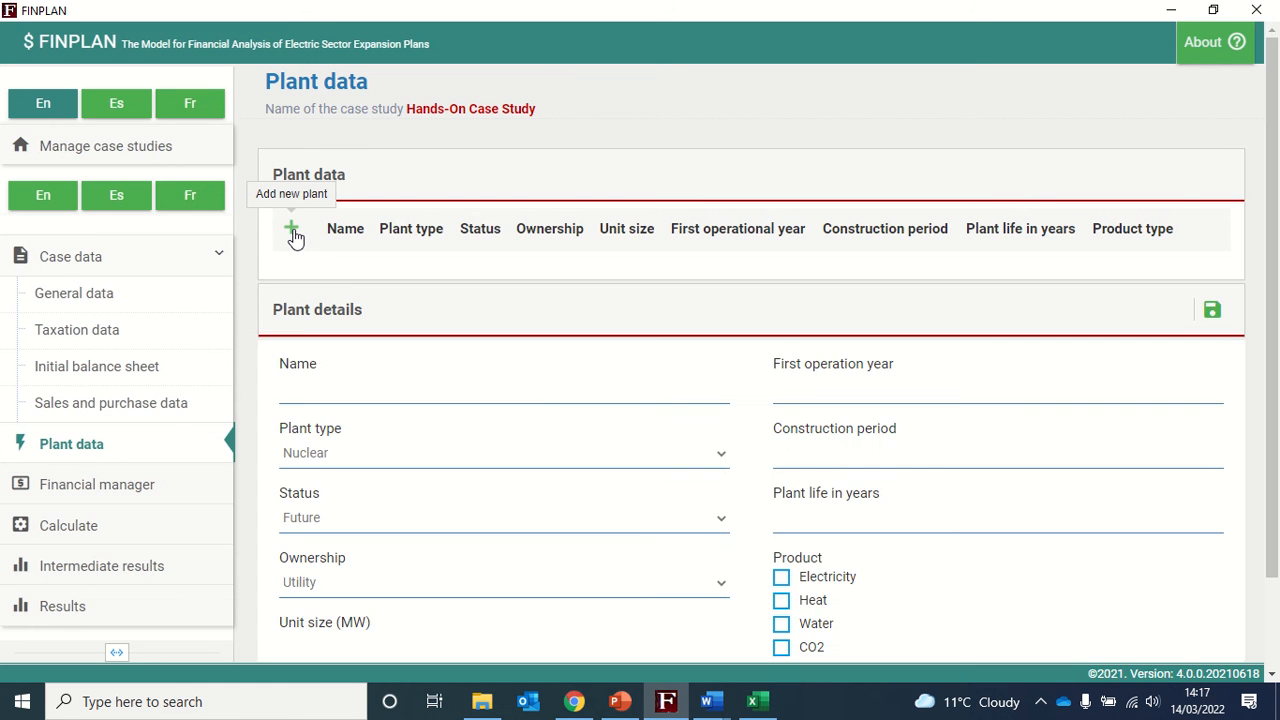
{"action": "scroll", "coordinate": [637, 390], "scroll_direction": "down", "scroll_amount": 2}
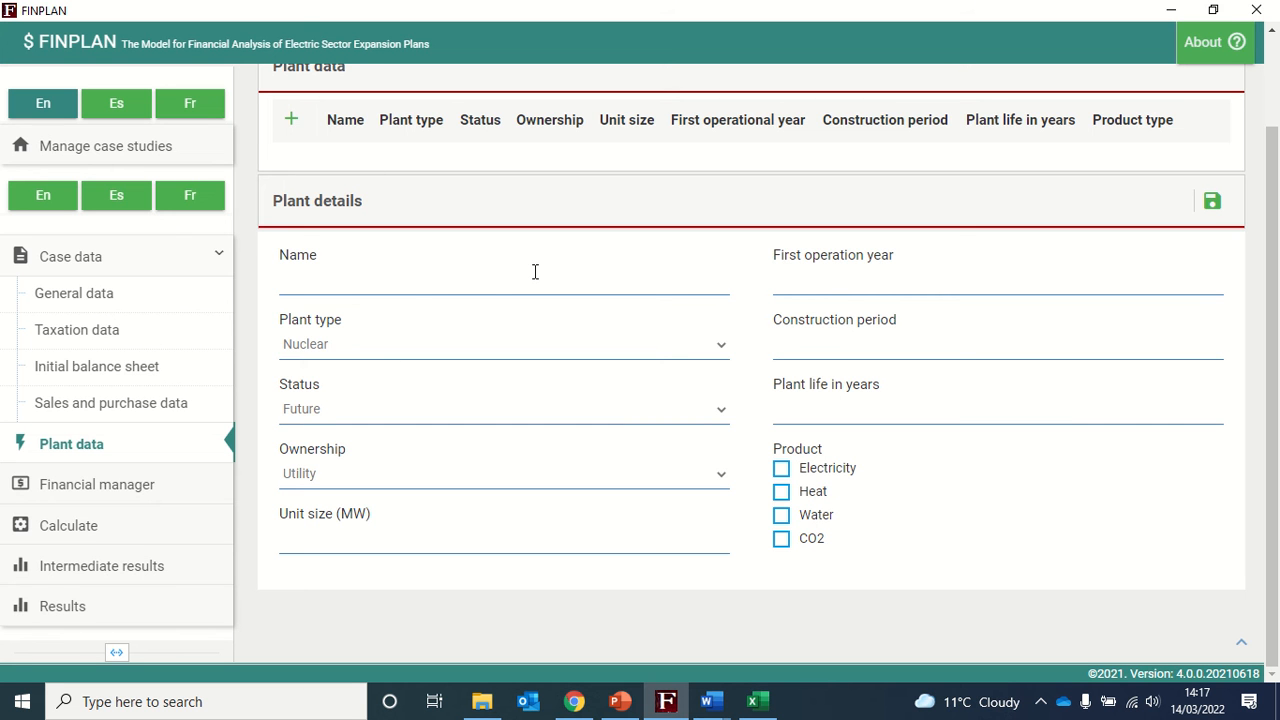
{"action": "left_click", "coordinate": [437, 282]}
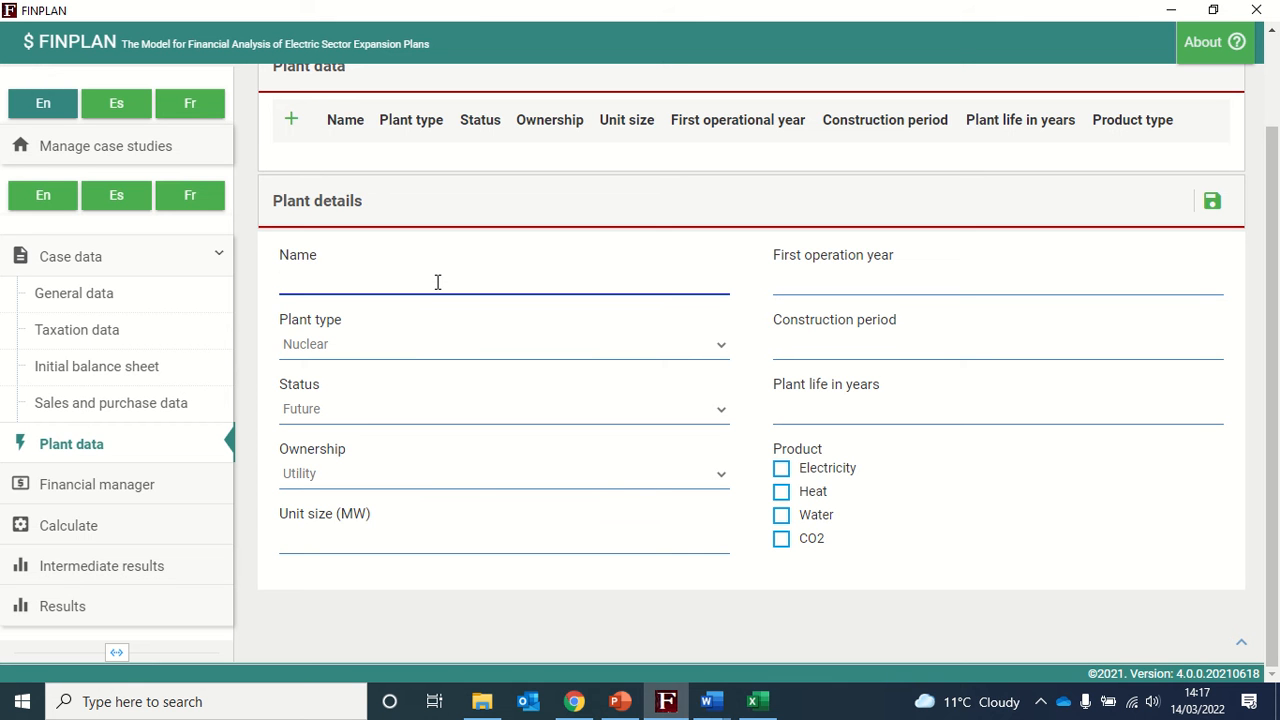
{"action": "type", "text": "MCPP"}
- Set the plant type to Coal (imported) and the status to Future
{"action": "left_click", "coordinate": [434, 344]}
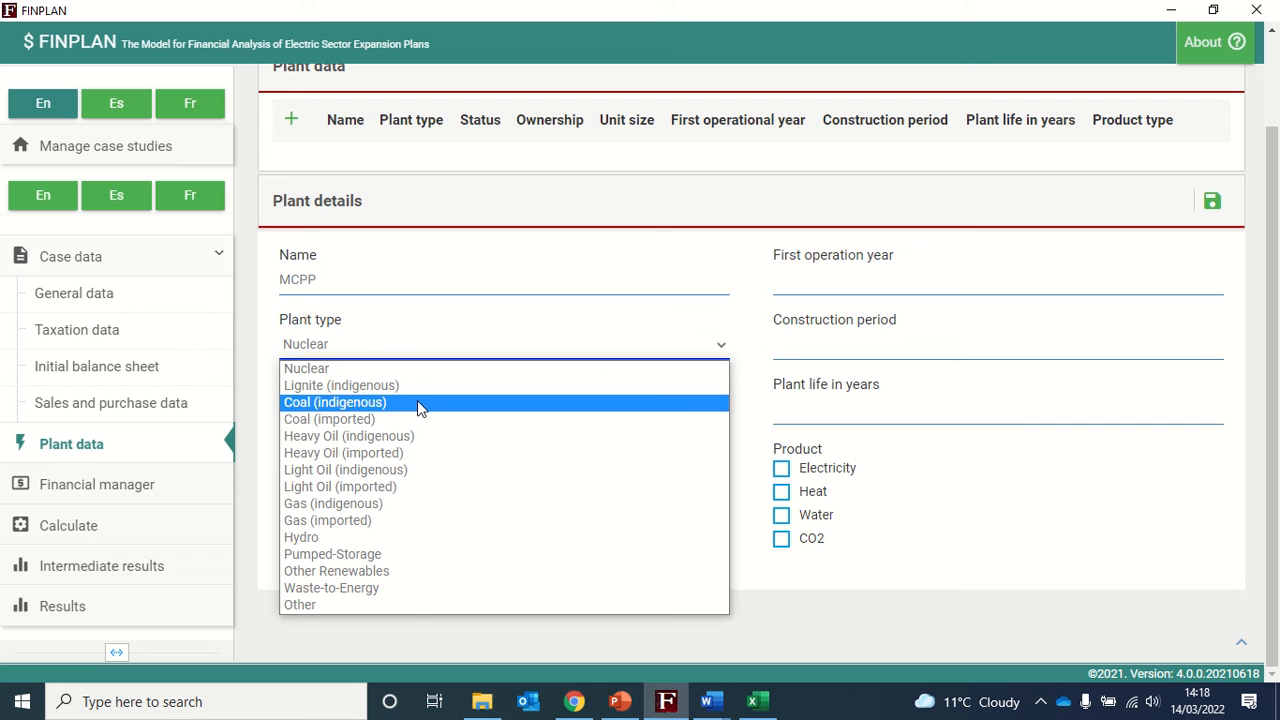
{"action": "left_click", "coordinate": [359, 423]}
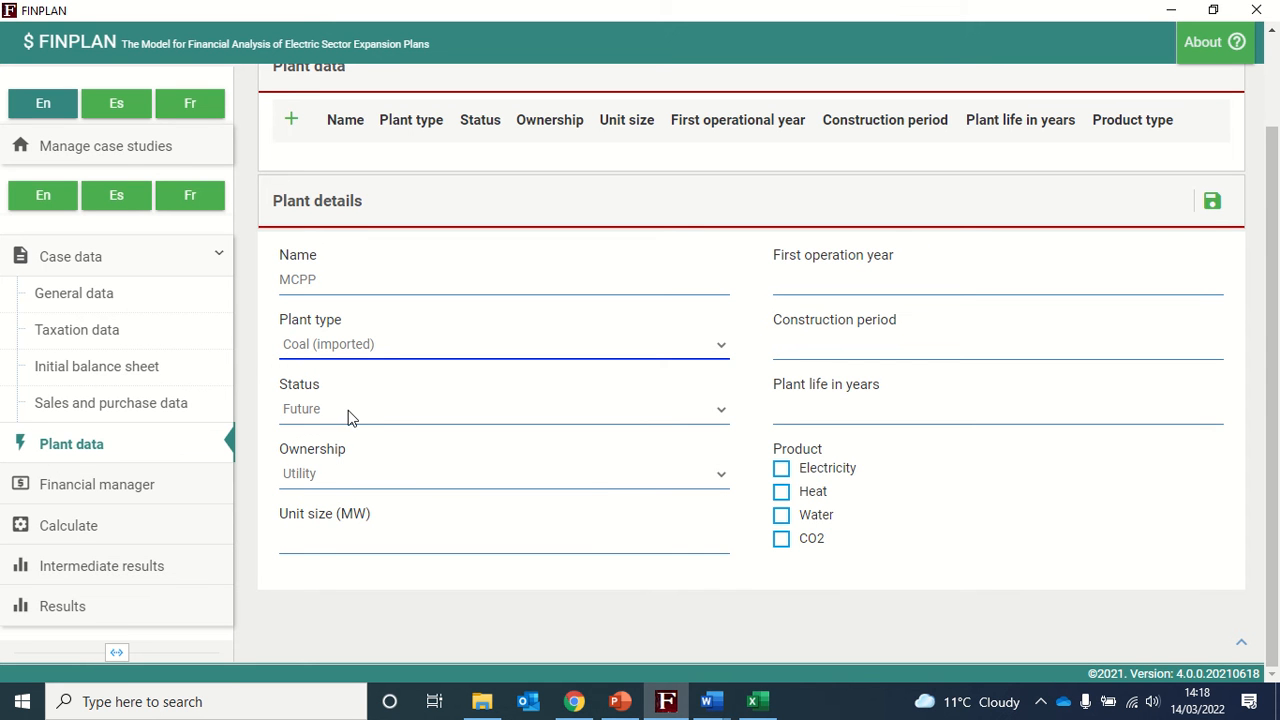
{"action": "left_click", "coordinate": [350, 414]}
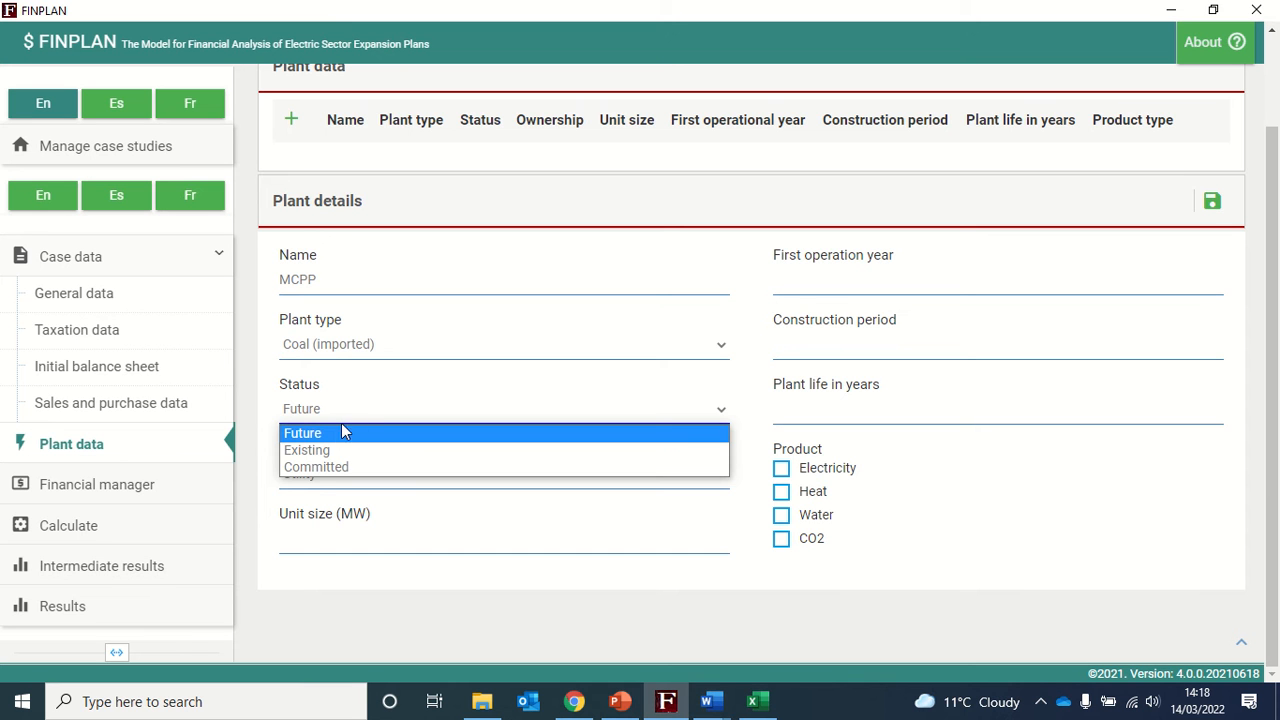
{"action": "left_click", "coordinate": [338, 433]}
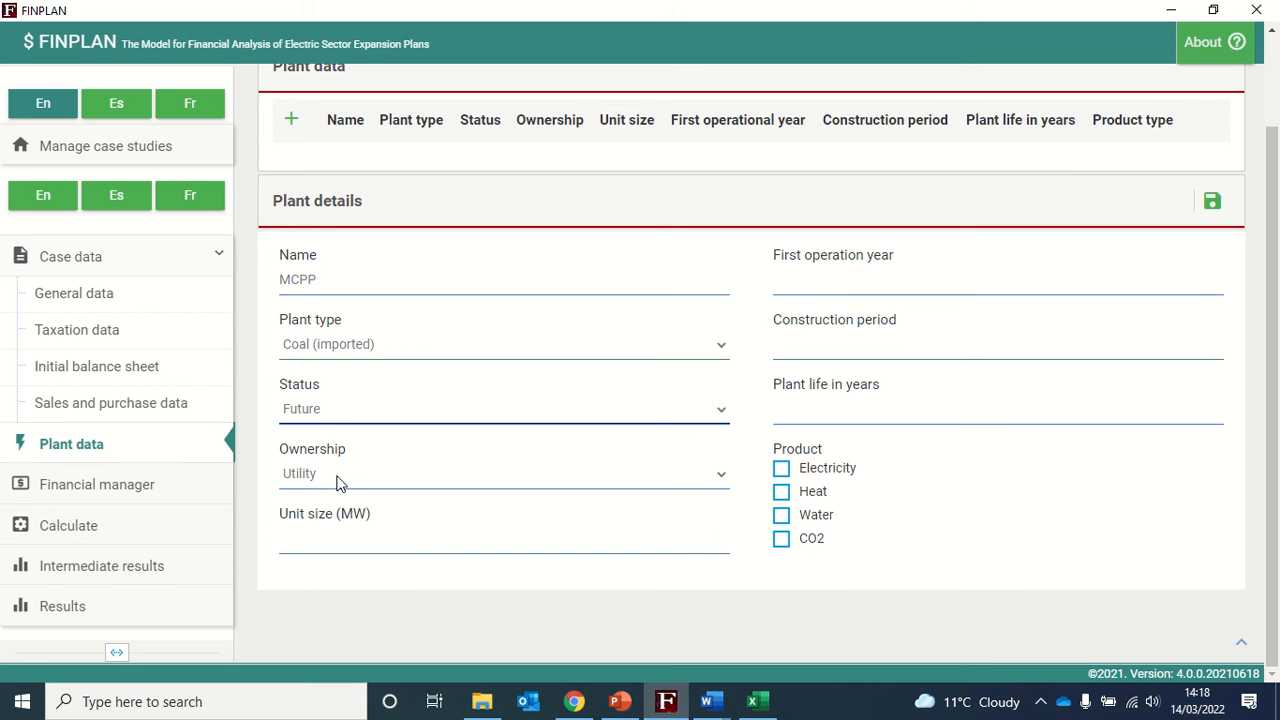
- Set the plant's ownership to IPP and its unit size to 500 MW
{"action": "left_click", "coordinate": [338, 478]}
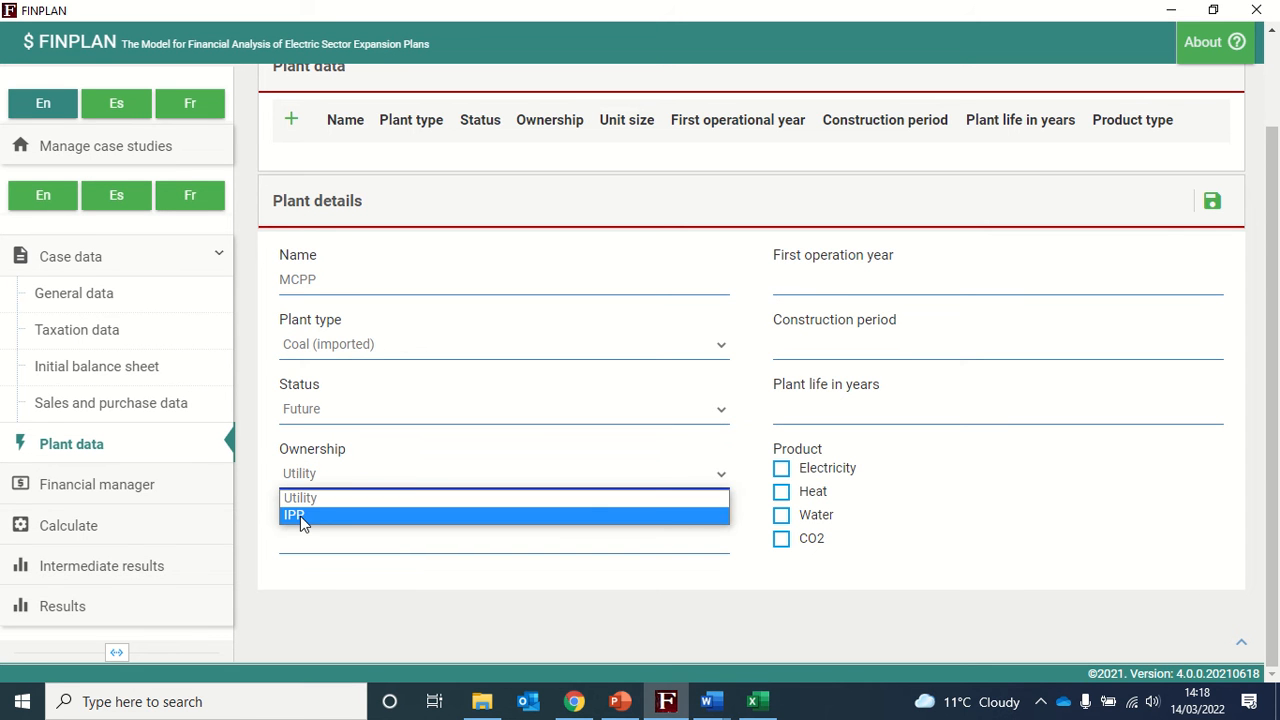
{"action": "left_click", "coordinate": [302, 518]}
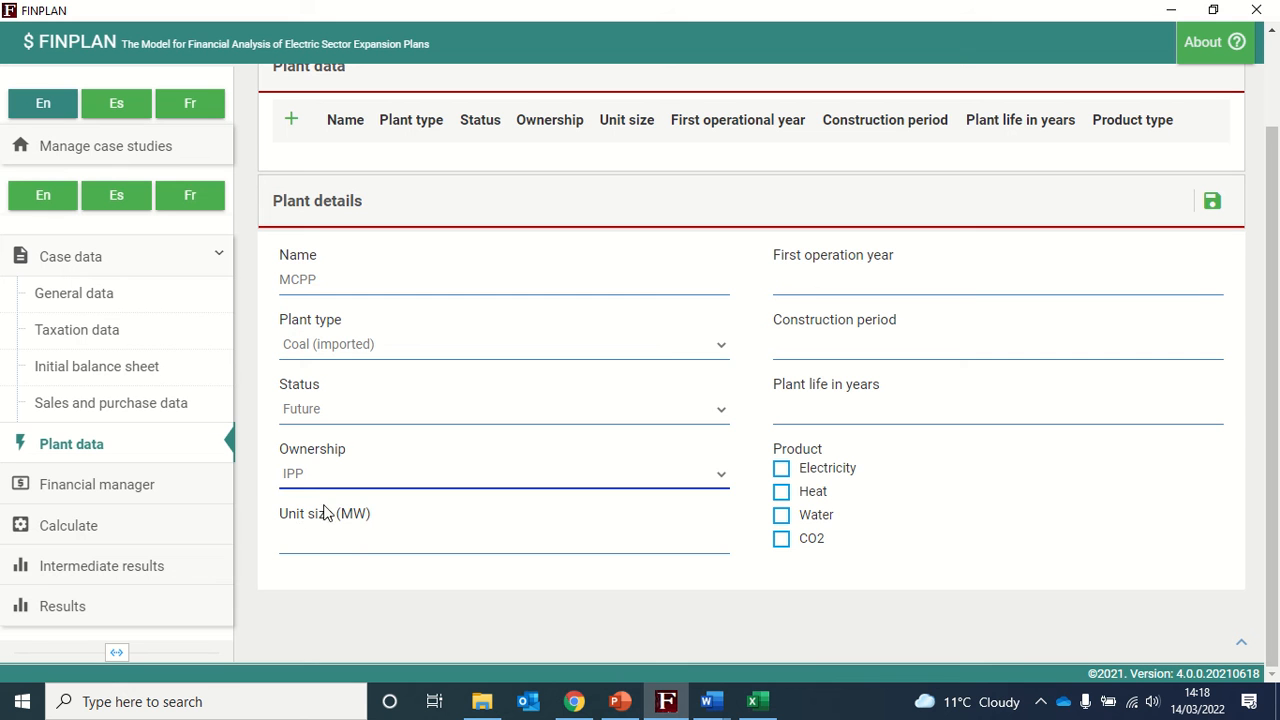
{"action": "left_click", "coordinate": [348, 544]}
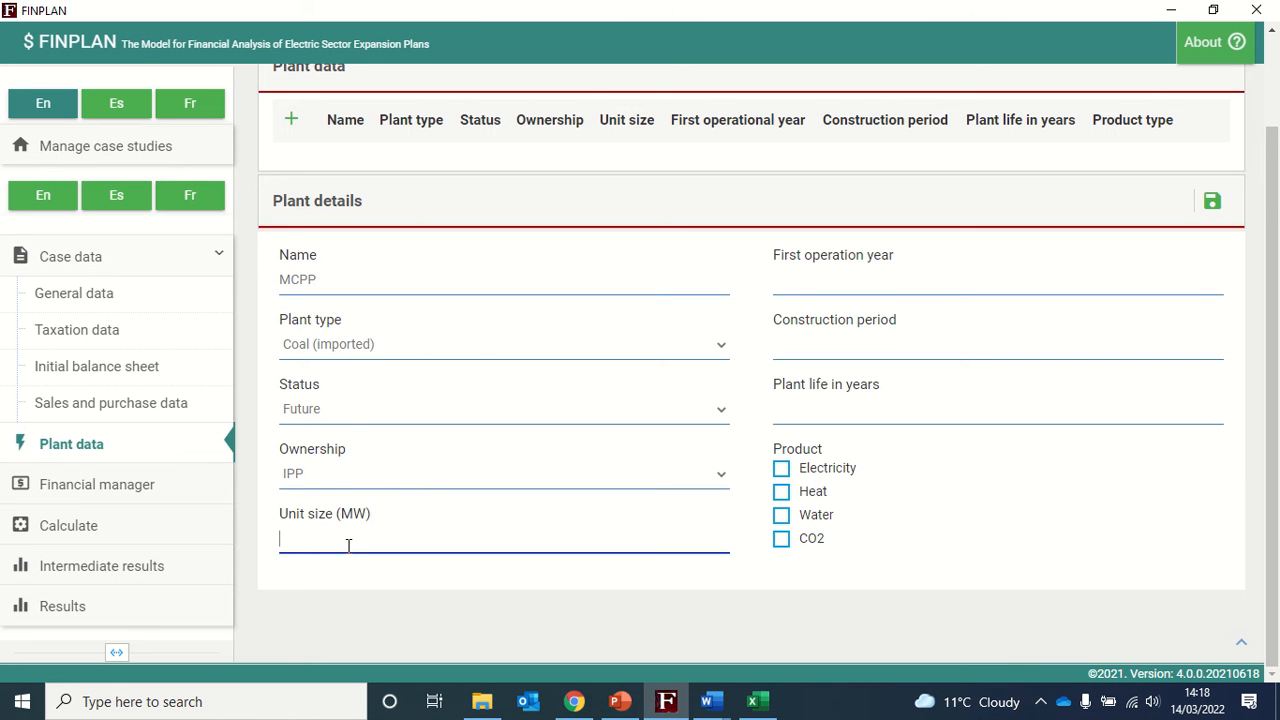
{"action": "type", "text": "500"}
- Enter 2017 as first operation year, 4 as construction period and 30 as plant life in years
{"action": "left_click", "coordinate": [1037, 274]}
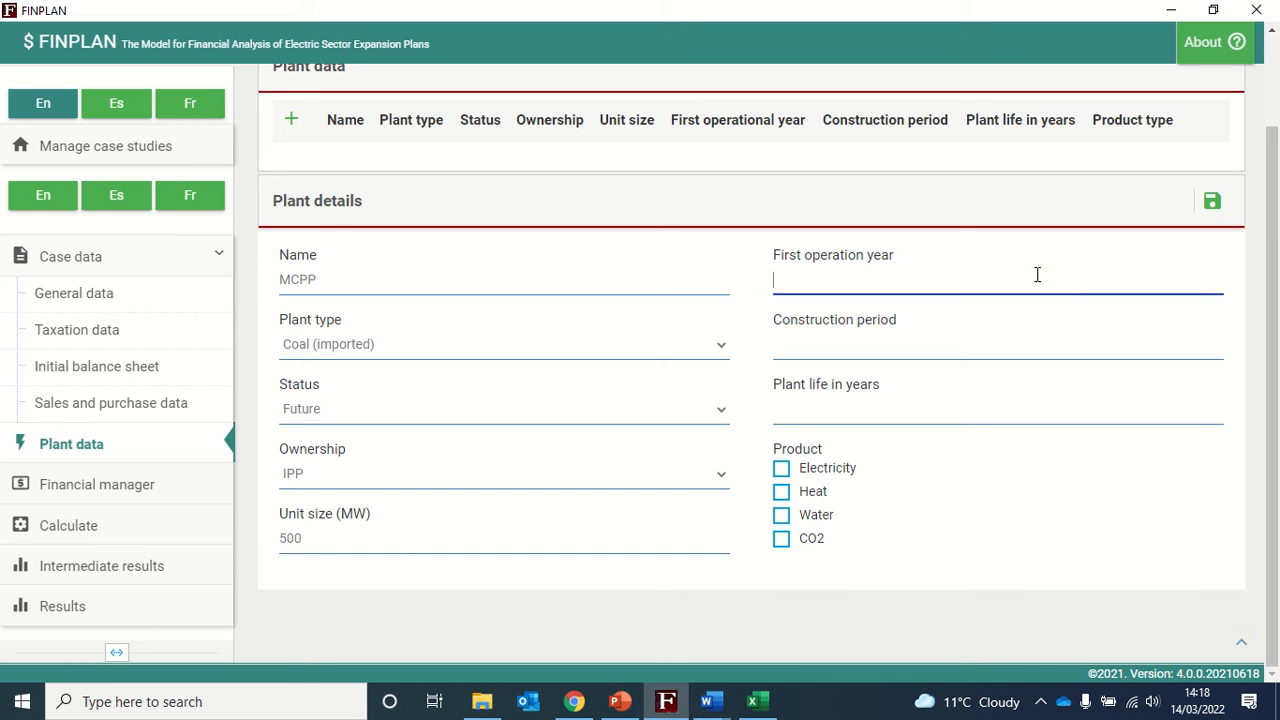
{"action": "type", "text": "2017"}
{"action": "left_click", "coordinate": [965, 343]}
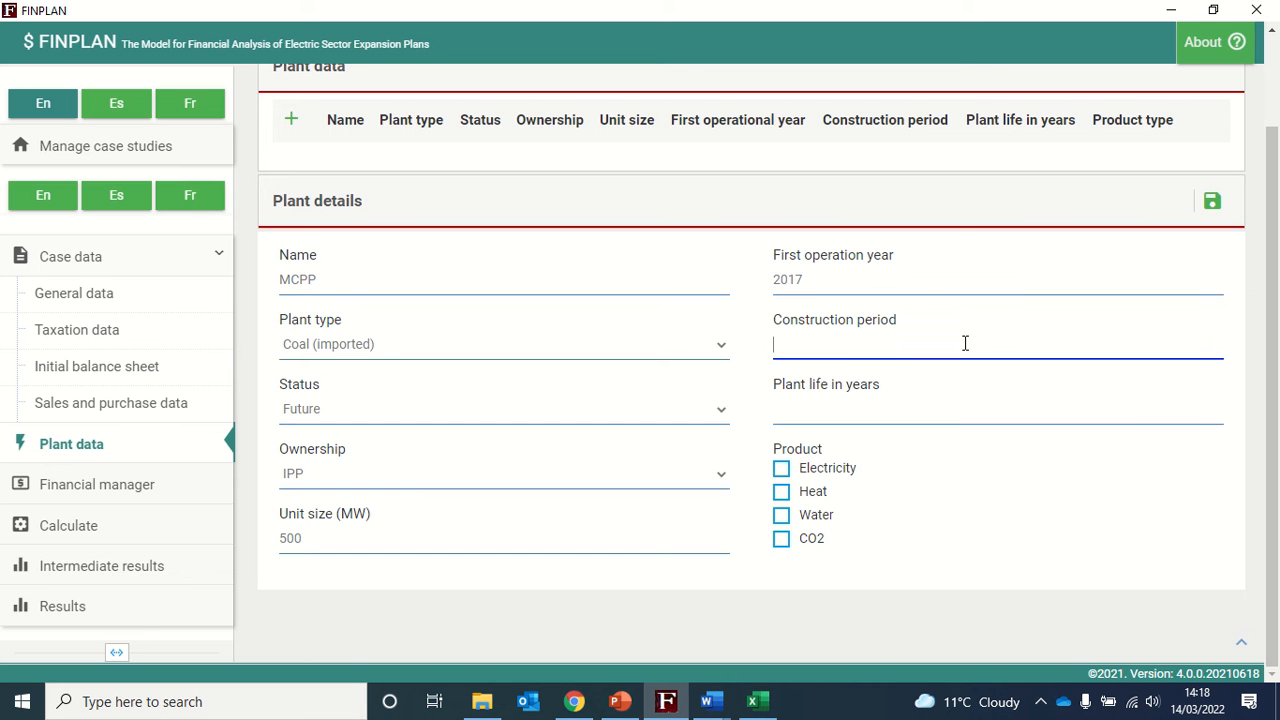
{"action": "type", "text": "4"}
{"action": "left_click", "coordinate": [915, 410]}
{"action": "type", "text": "30"}
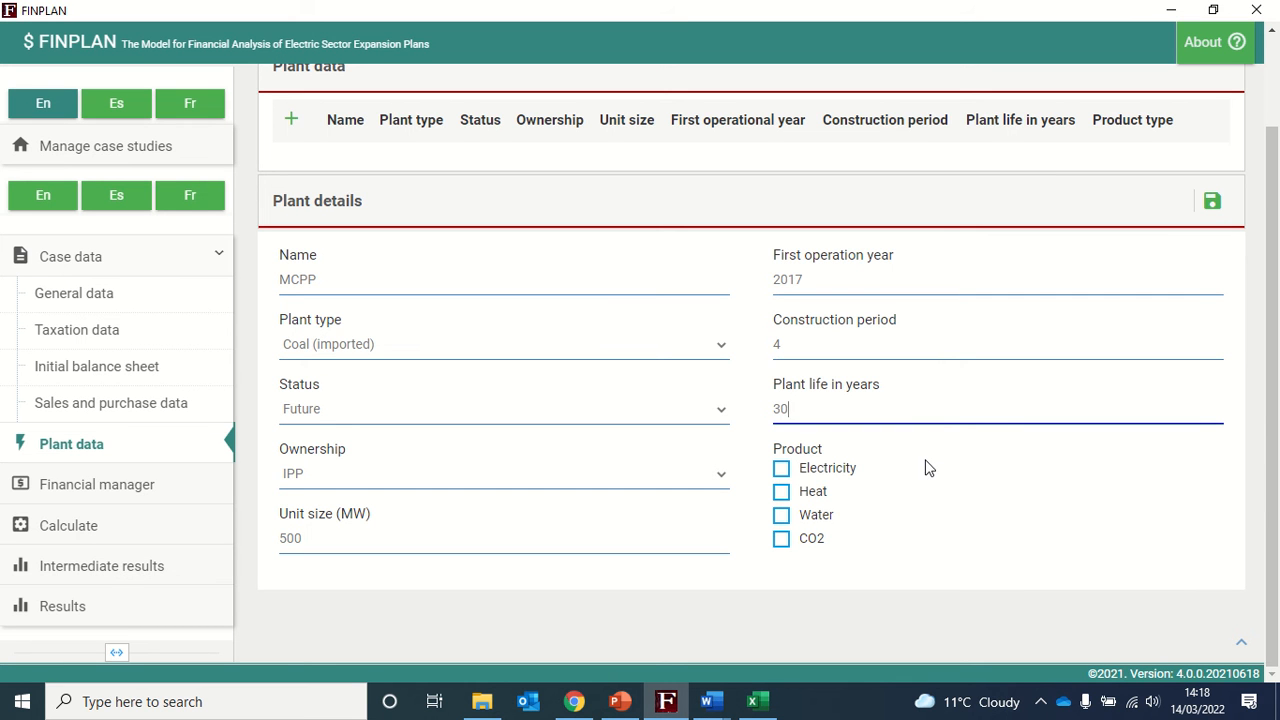
- Select Electricity as the plant's only product and save the new MCPP plant
{"action": "left_click", "coordinate": [781, 468]}
{"action": "left_click", "coordinate": [784, 520]}
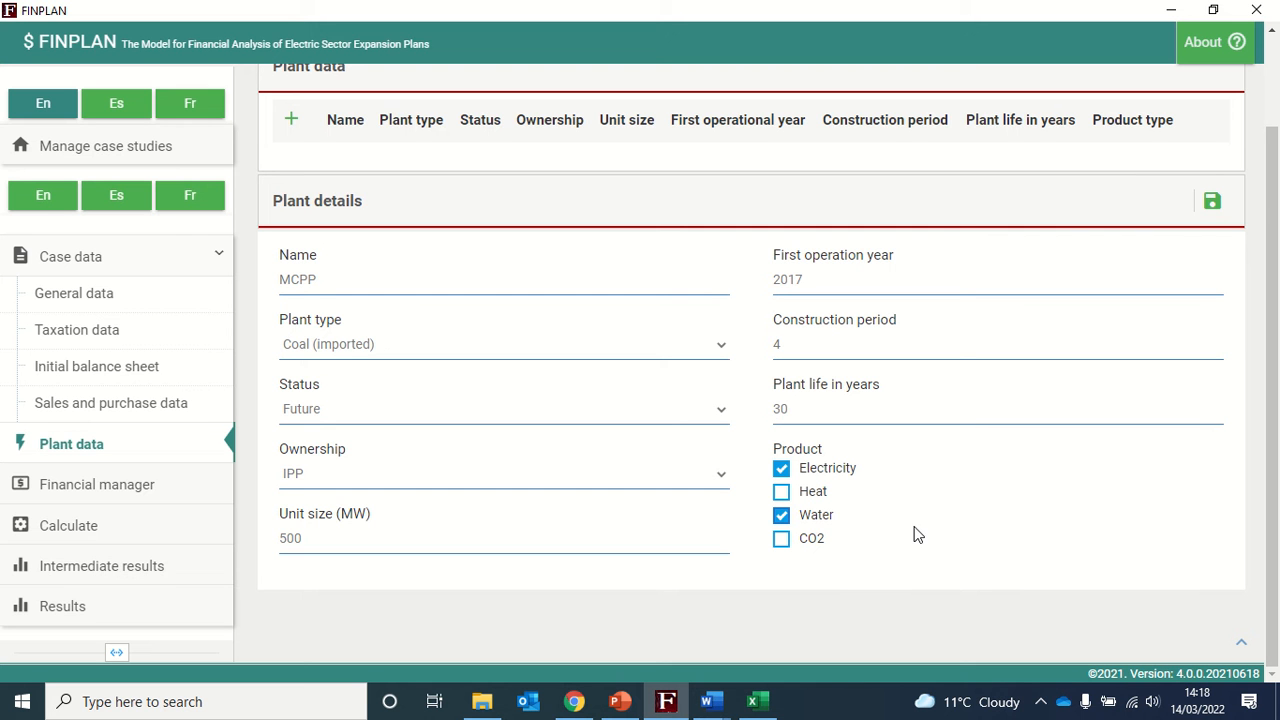
{"action": "left_click", "coordinate": [806, 524]}
{"action": "left_click", "coordinate": [1212, 203]}
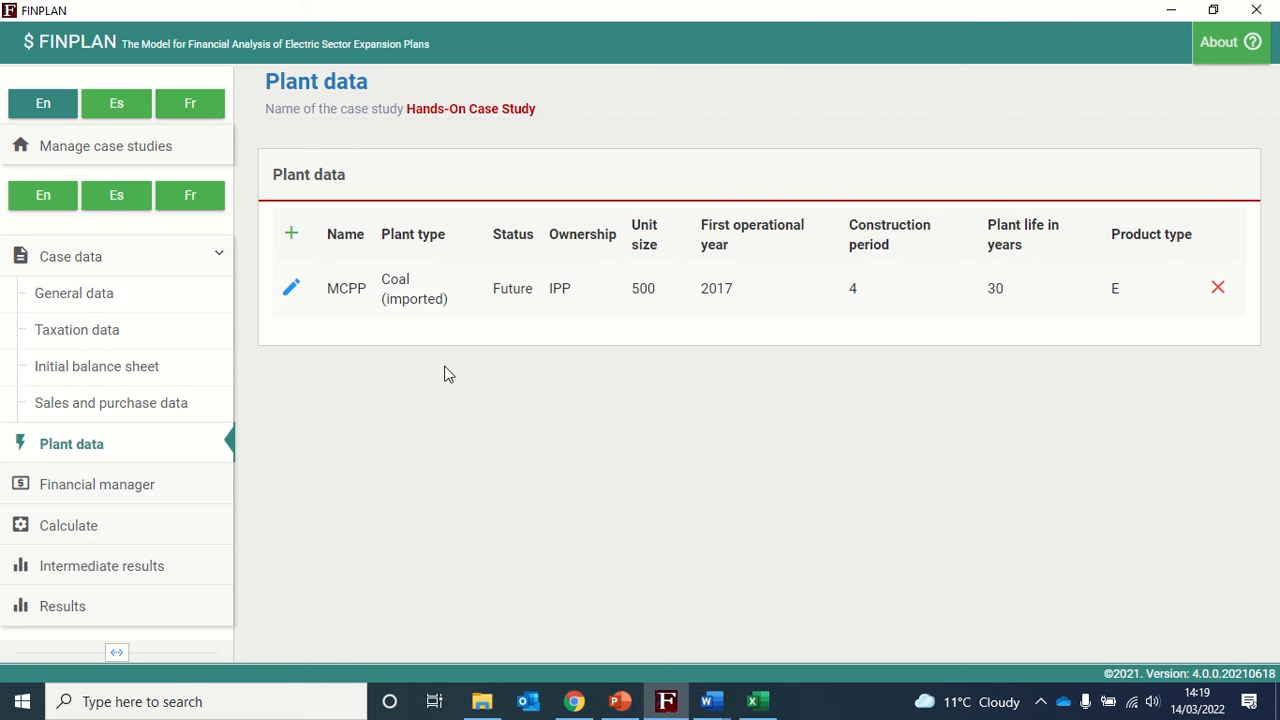
- Open the MCPP plant for editing and switch to its Plant production data
{"action": "left_click", "coordinate": [289, 300]}
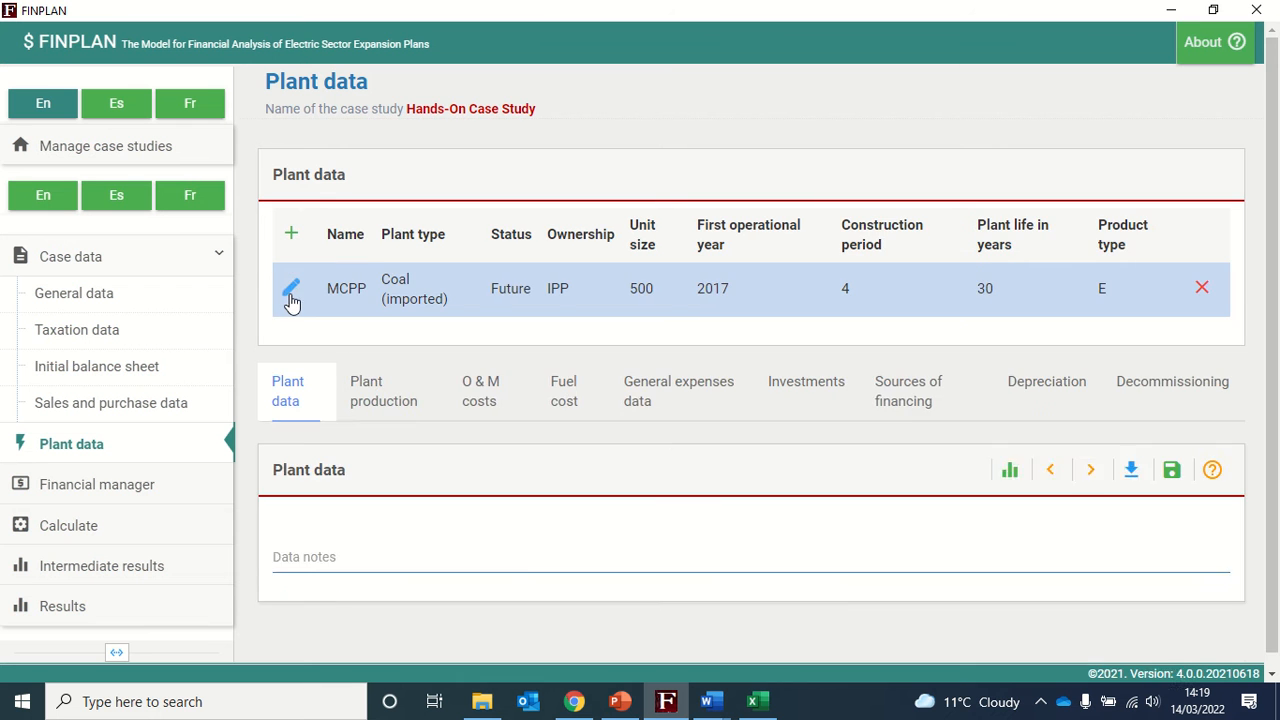
{"action": "scroll", "coordinate": [400, 400], "scroll_direction": "down", "scroll_amount": 1}
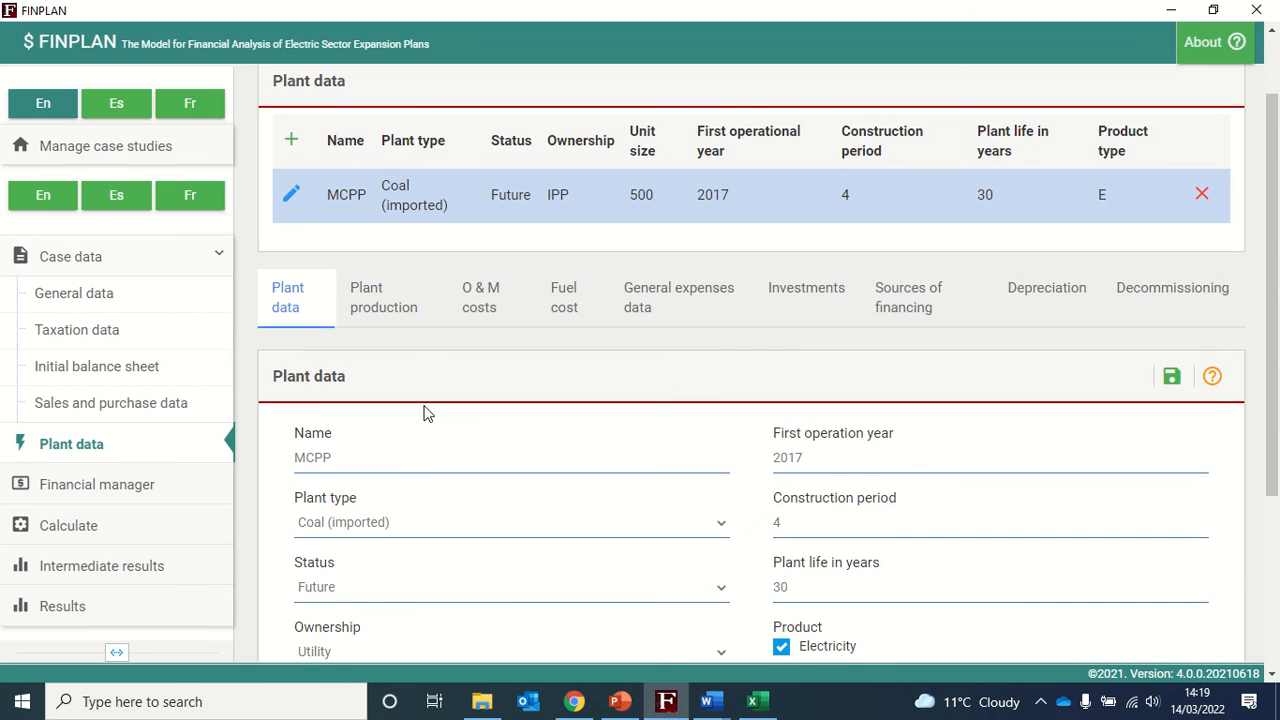
{"action": "scroll", "coordinate": [420, 390], "scroll_direction": "down", "scroll_amount": 1}
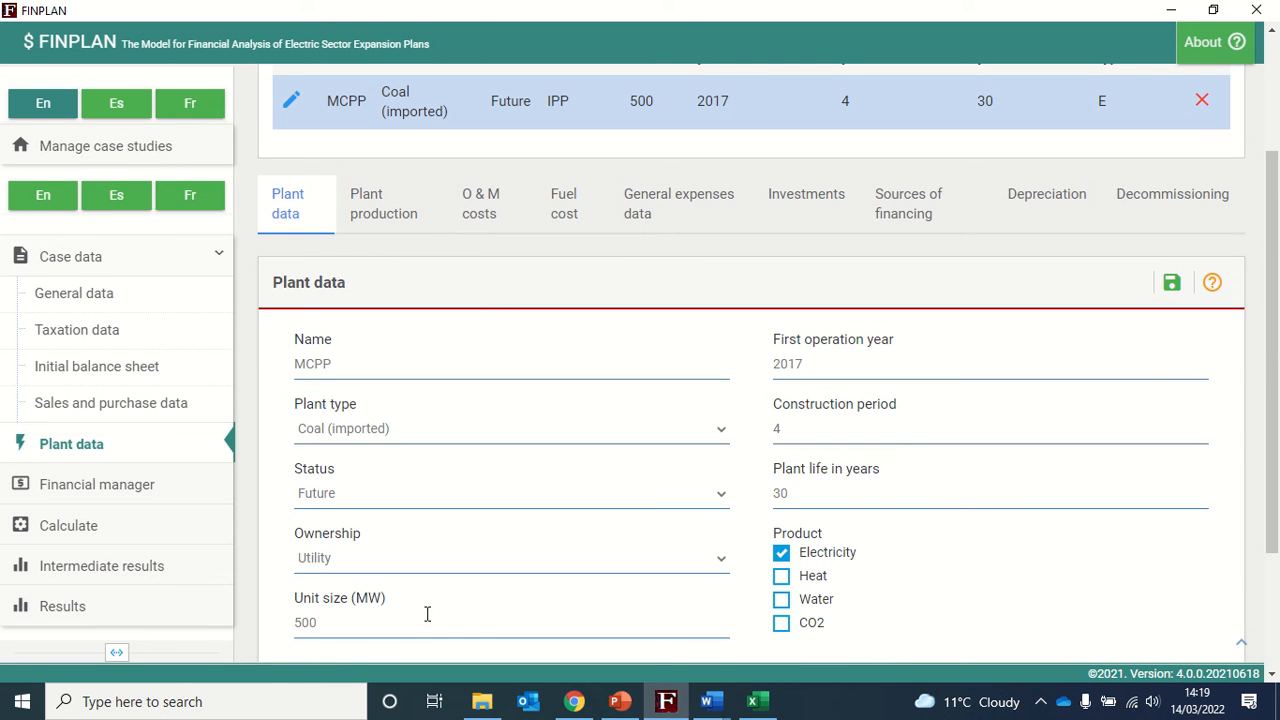
{"action": "left_click", "coordinate": [375, 228]}
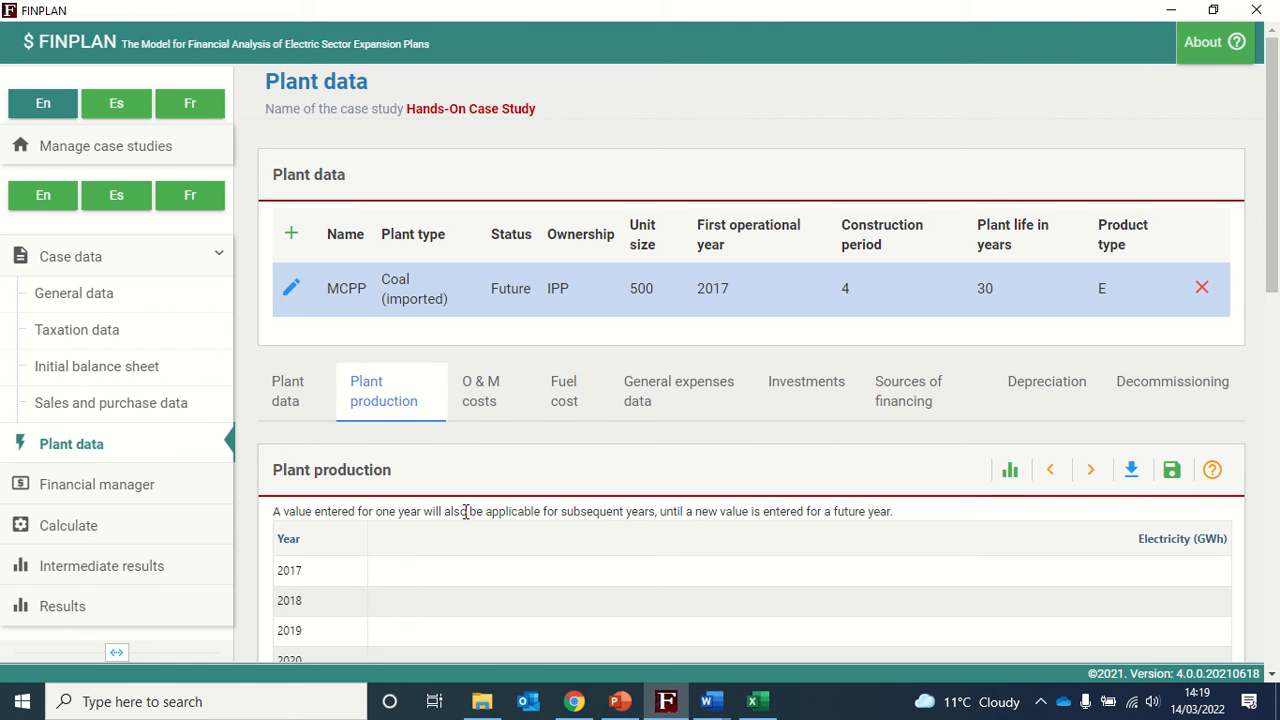
- Enter 3723 GWh of electricity production for 2017
{"action": "scroll", "coordinate": [465, 511], "scroll_direction": "down", "scroll_amount": 1}
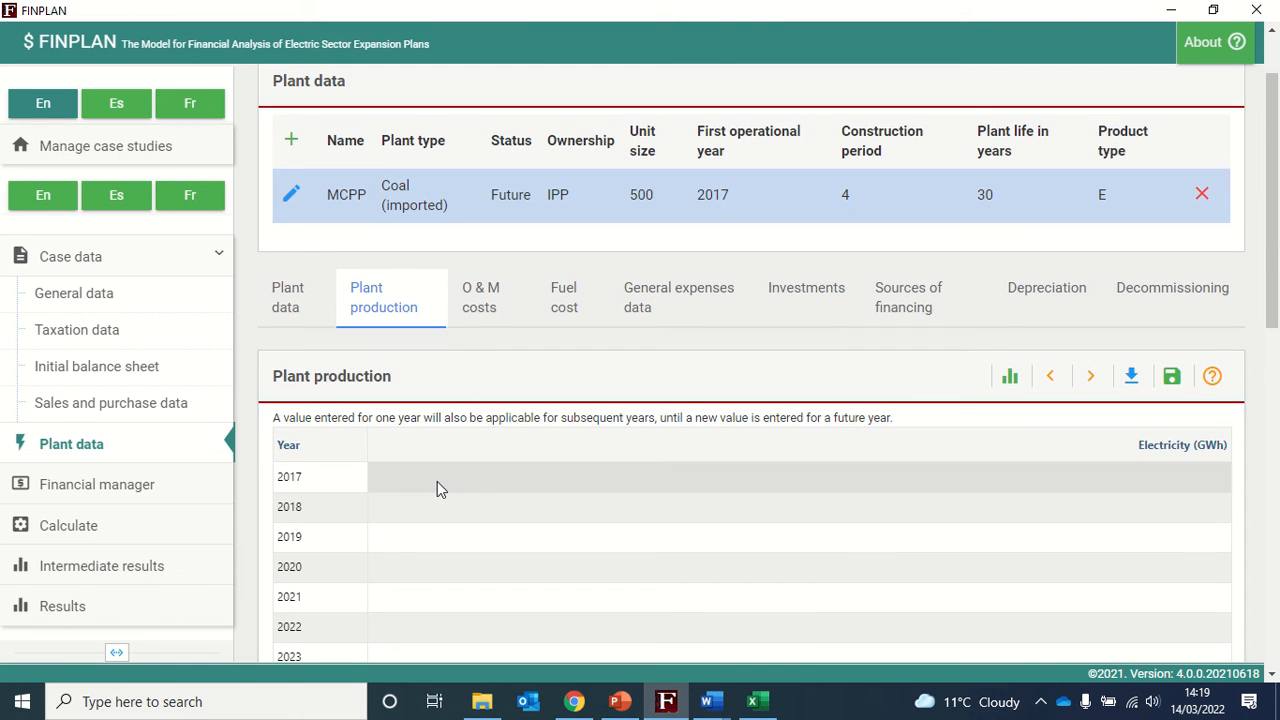
{"action": "left_click", "coordinate": [437, 481]}
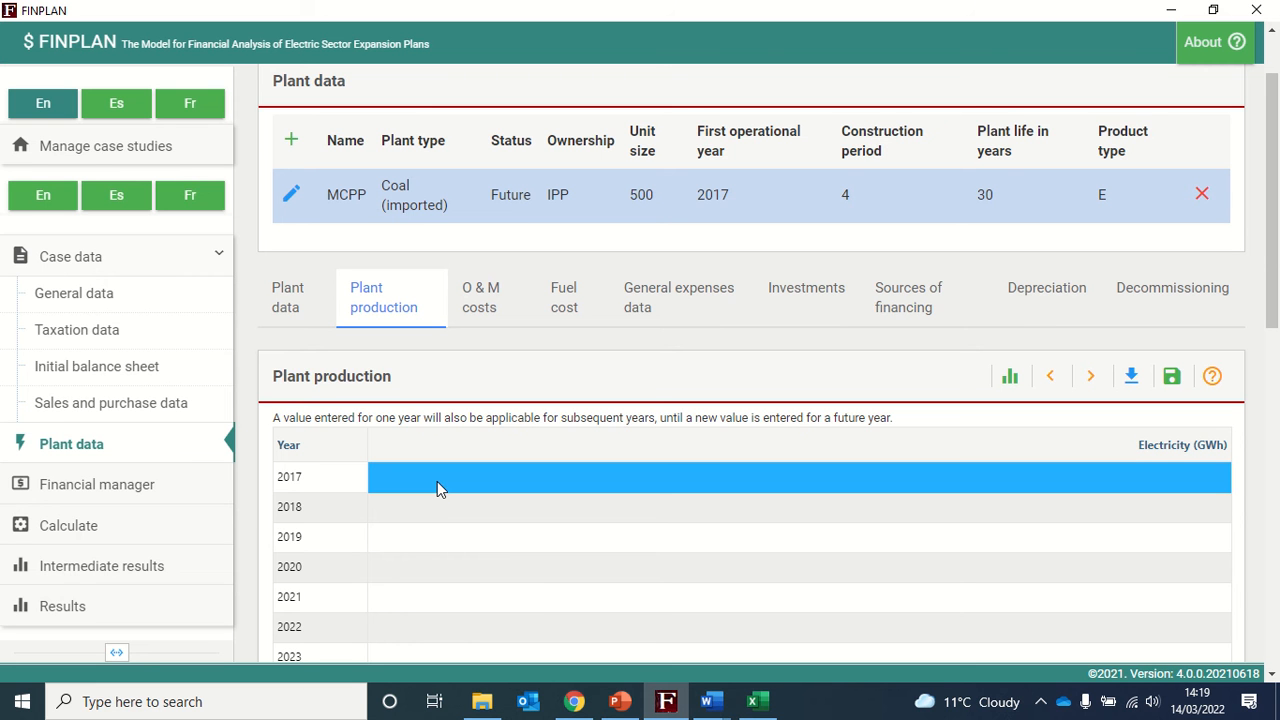
{"action": "type", "text": "3723"}
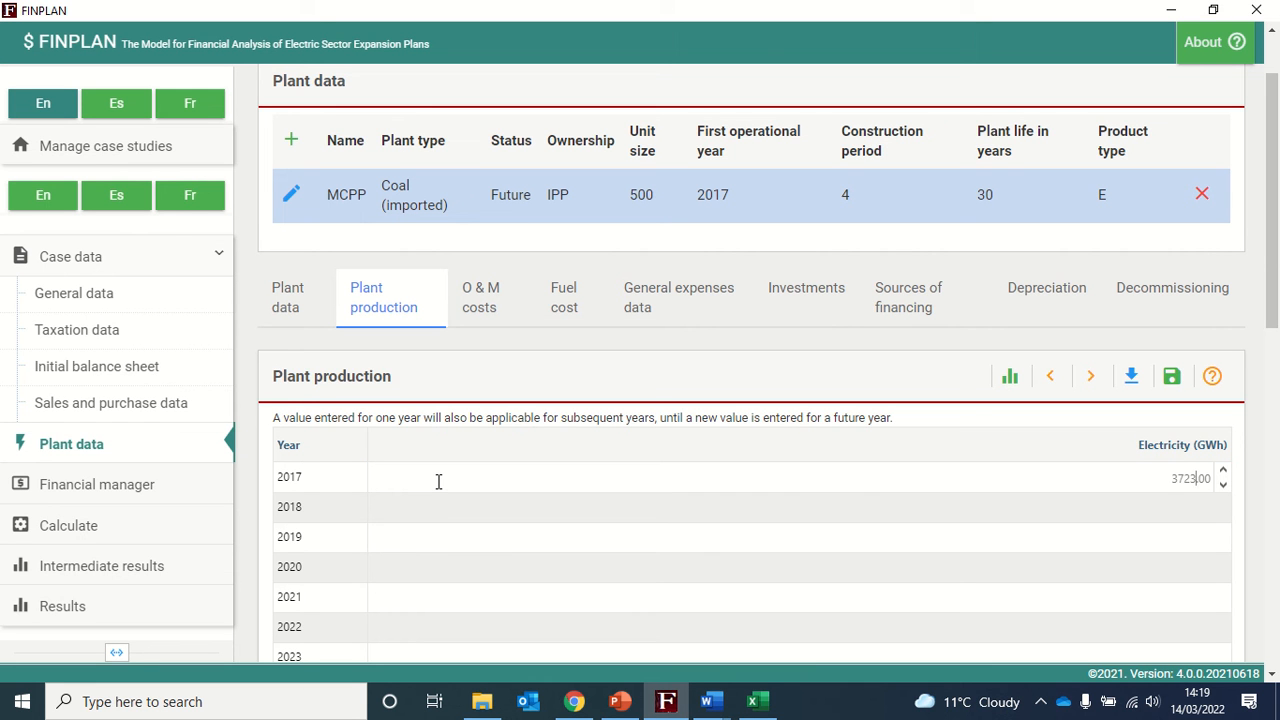
{"action": "left_click", "coordinate": [1250, 435]}
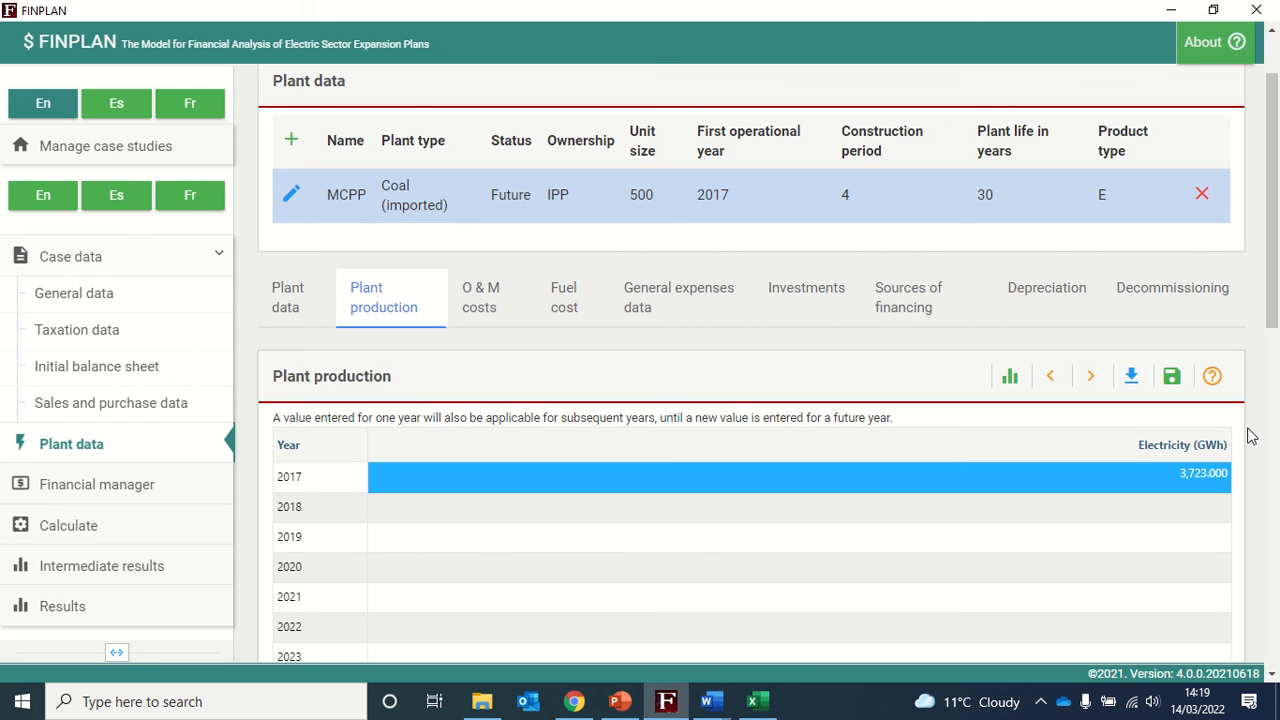
- Save the plant production data
{"action": "scroll", "coordinate": [1251, 440], "scroll_direction": "down", "scroll_amount": 1}
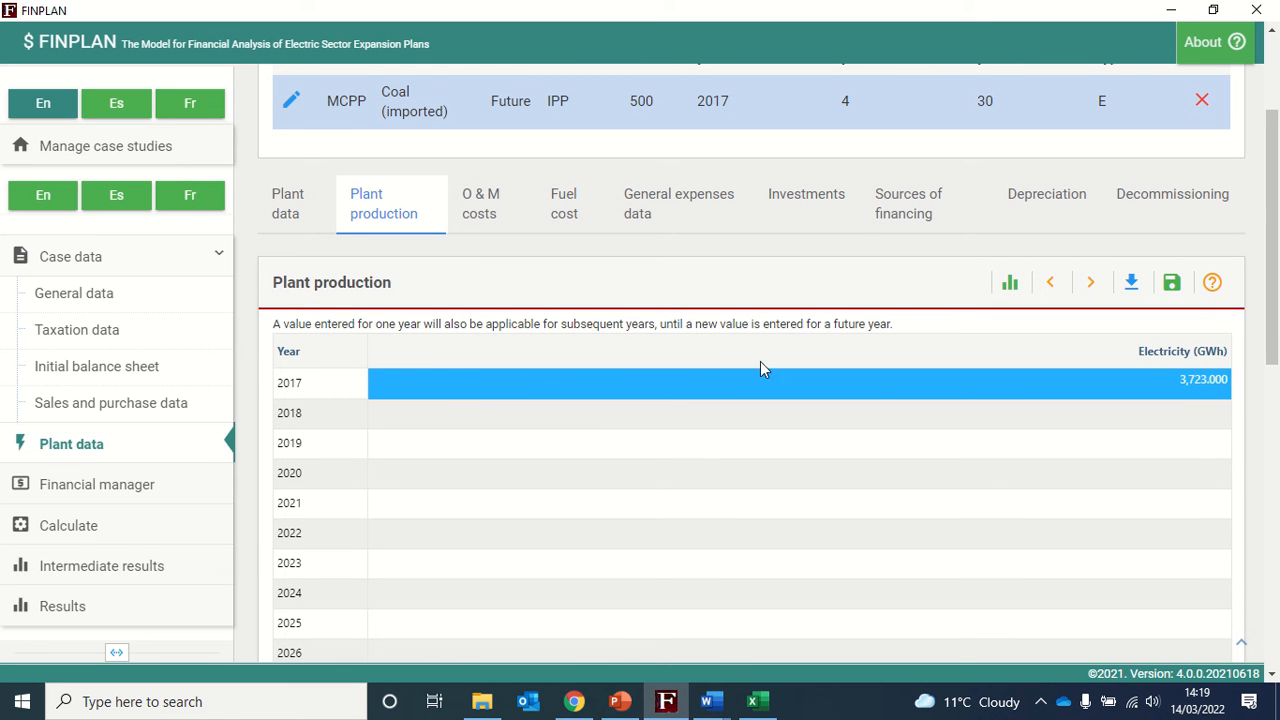
{"action": "left_click_drag", "start_coordinate": [281, 324], "coordinate": [656, 322]}
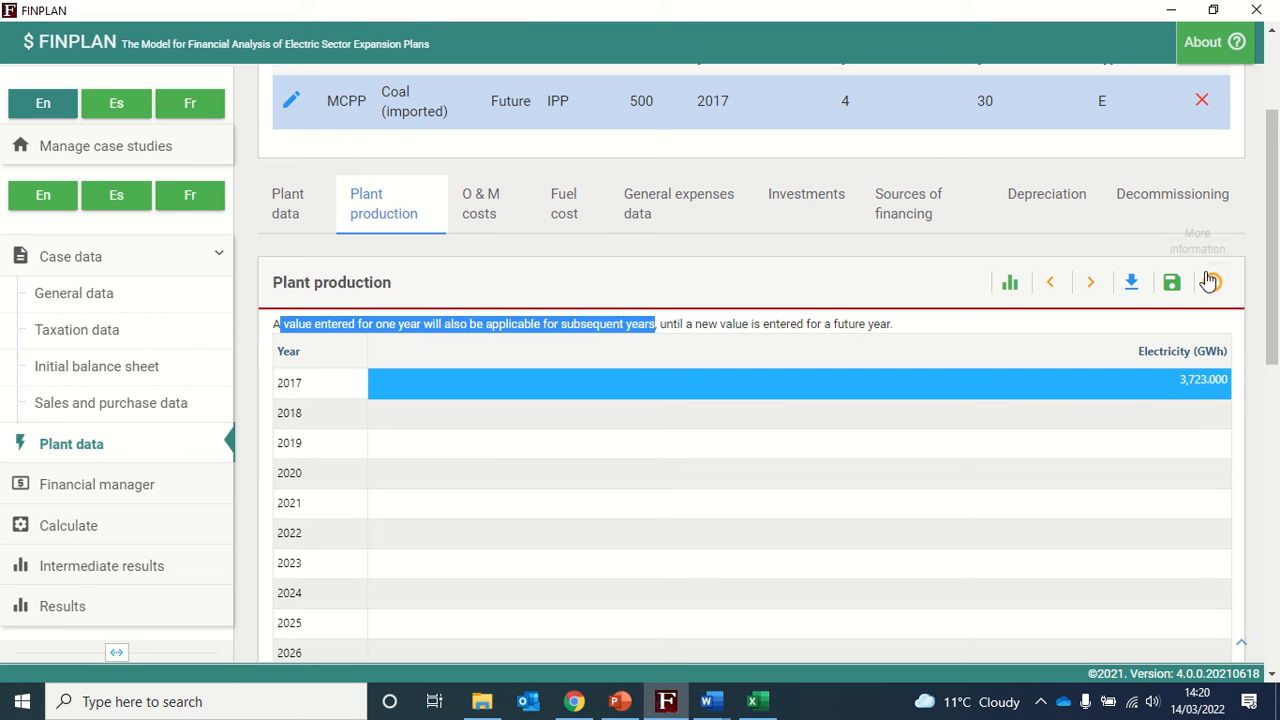
{"action": "left_click", "coordinate": [1176, 289]}
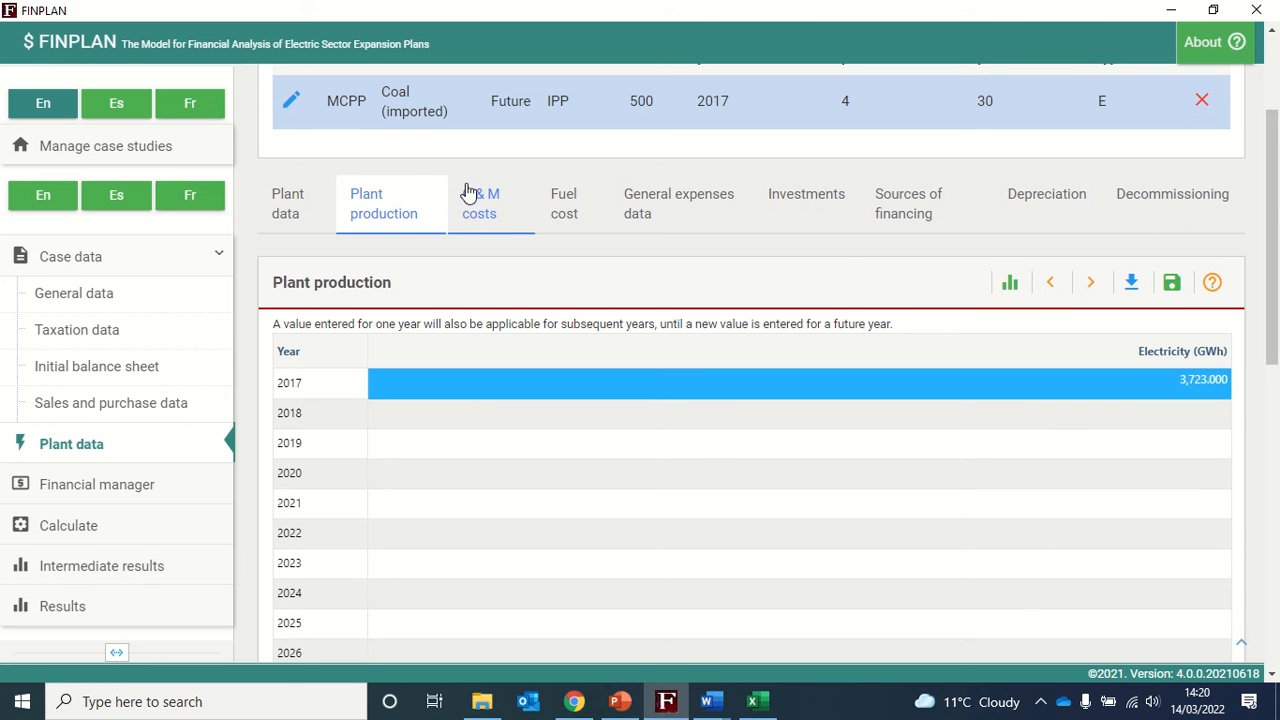
- Switch to the O&M costs data and set the 2017 US Dollar cost to 0
{"action": "left_click", "coordinate": [482, 212]}
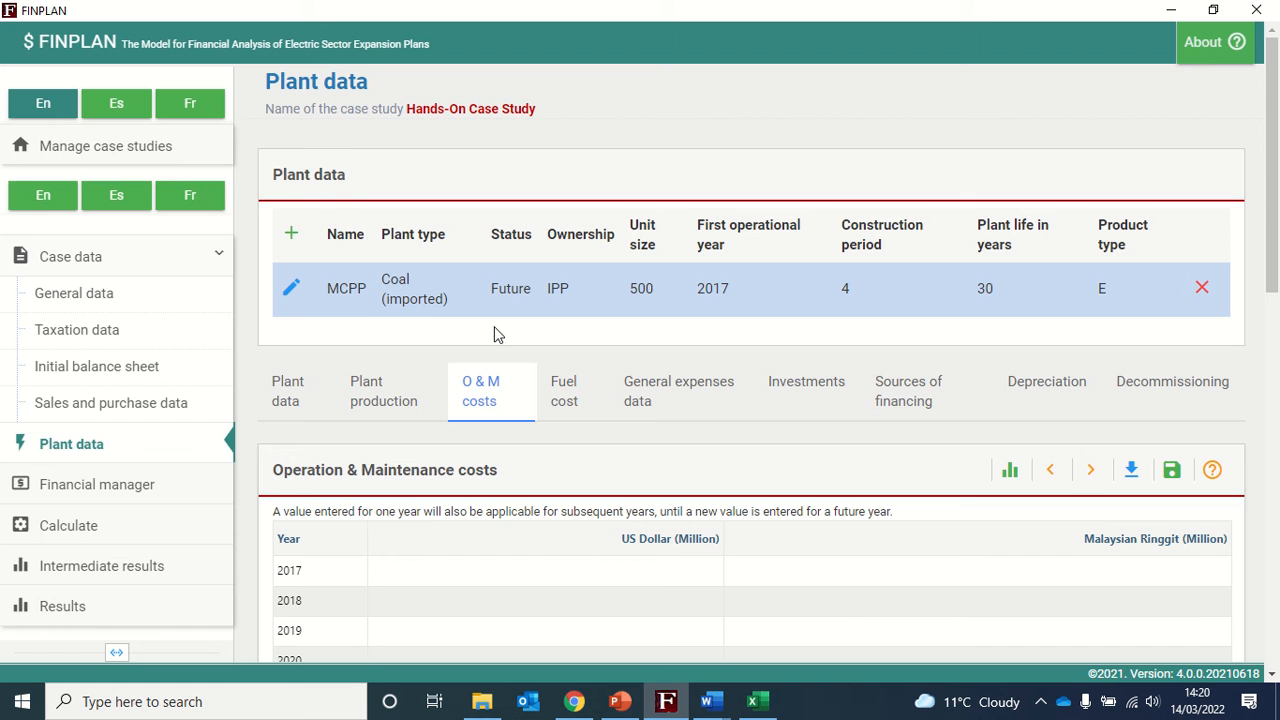
{"action": "scroll", "coordinate": [495, 333], "scroll_direction": "down", "scroll_amount": 1}
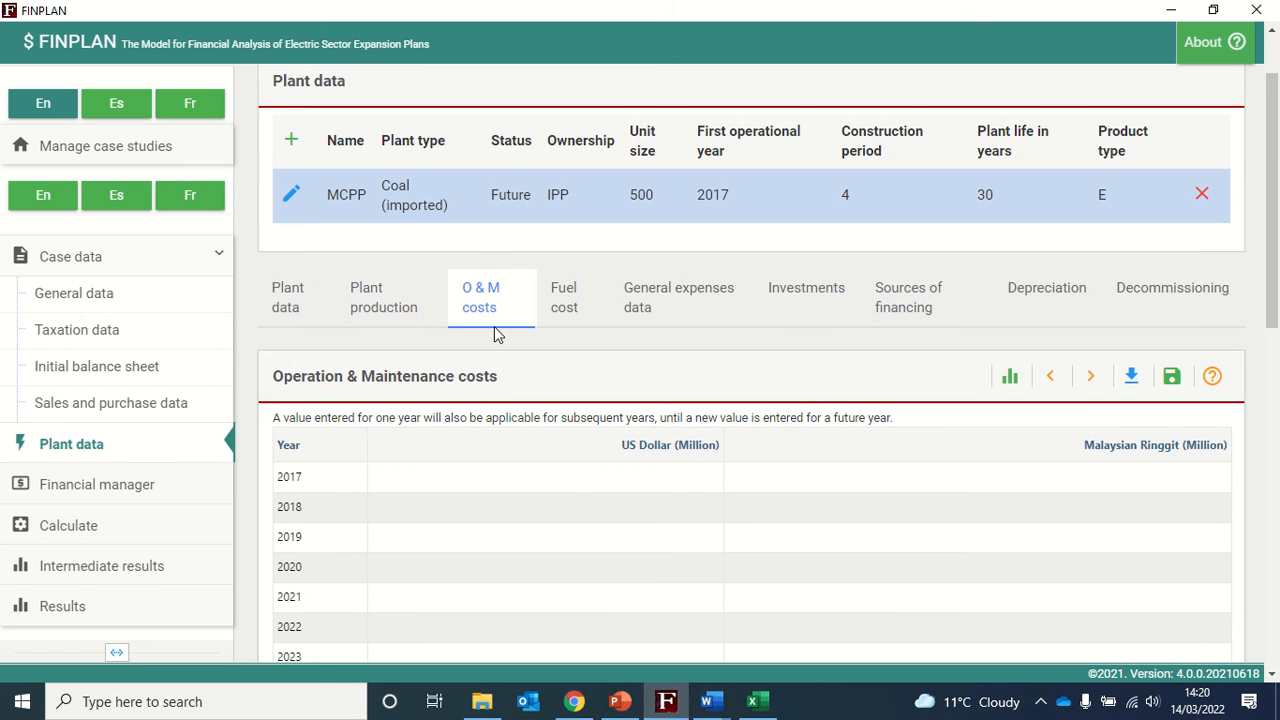
{"action": "left_click", "coordinate": [543, 478]}
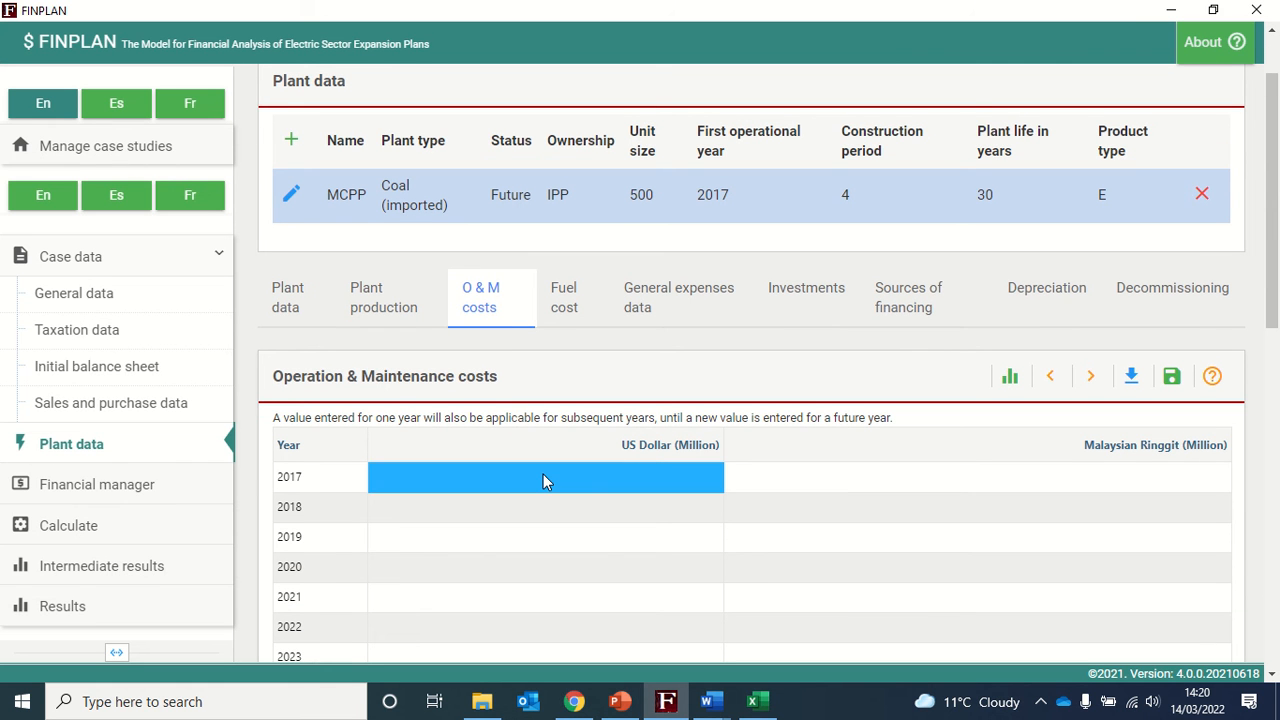
{"action": "left_click", "coordinate": [543, 475]}
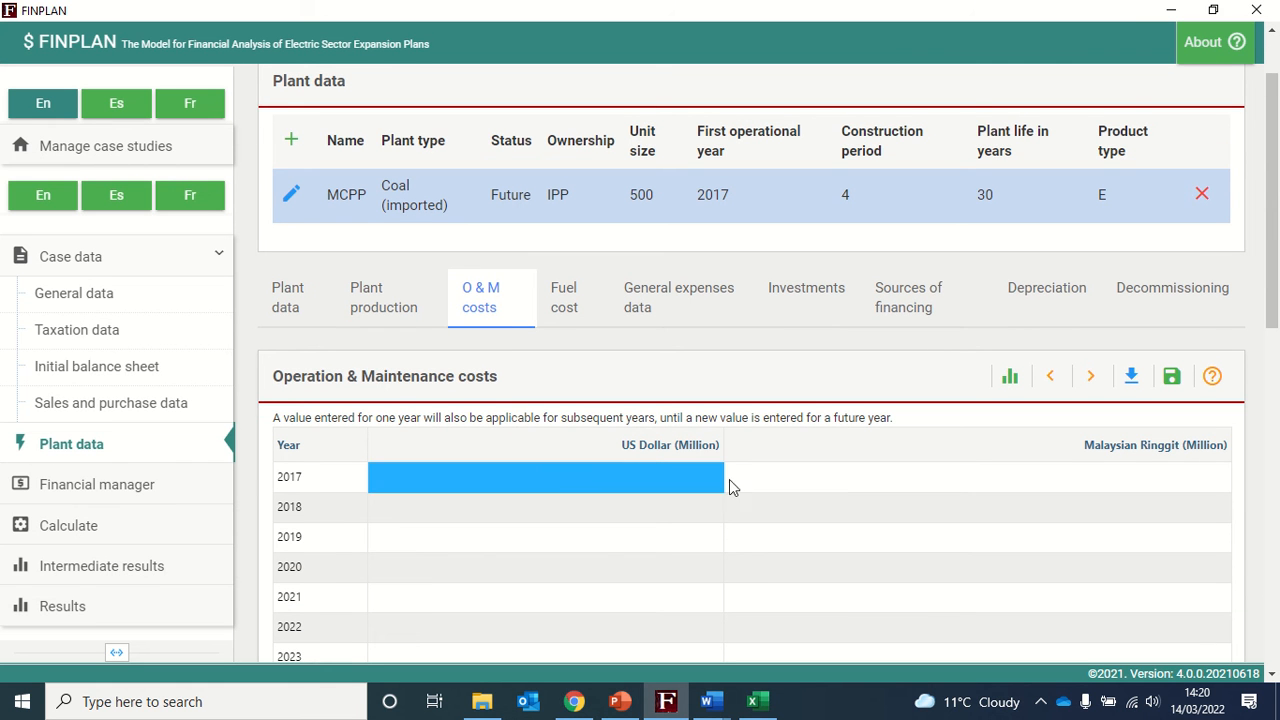
- Set the 2017 O&M cost in Malaysian Ringgit to 119 million
{"action": "left_click", "coordinate": [824, 480]}
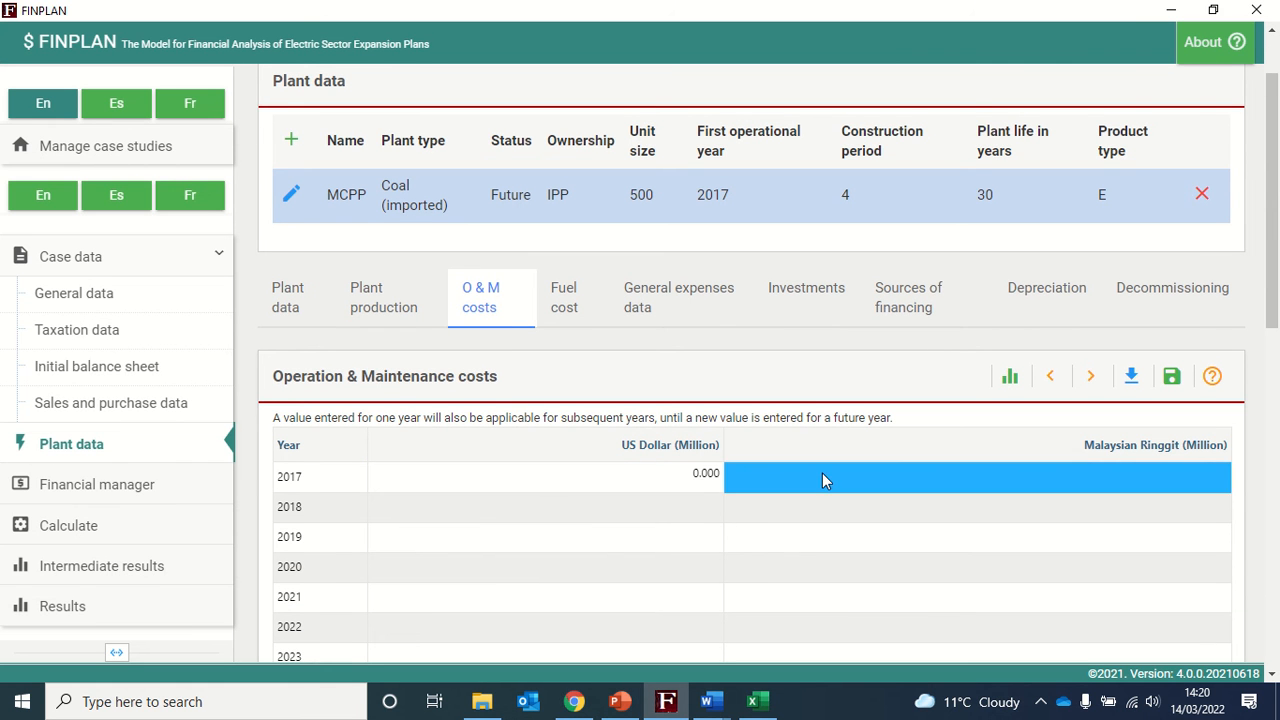
{"action": "left_click", "coordinate": [1094, 475]}
{"action": "type", "text": "11500"}
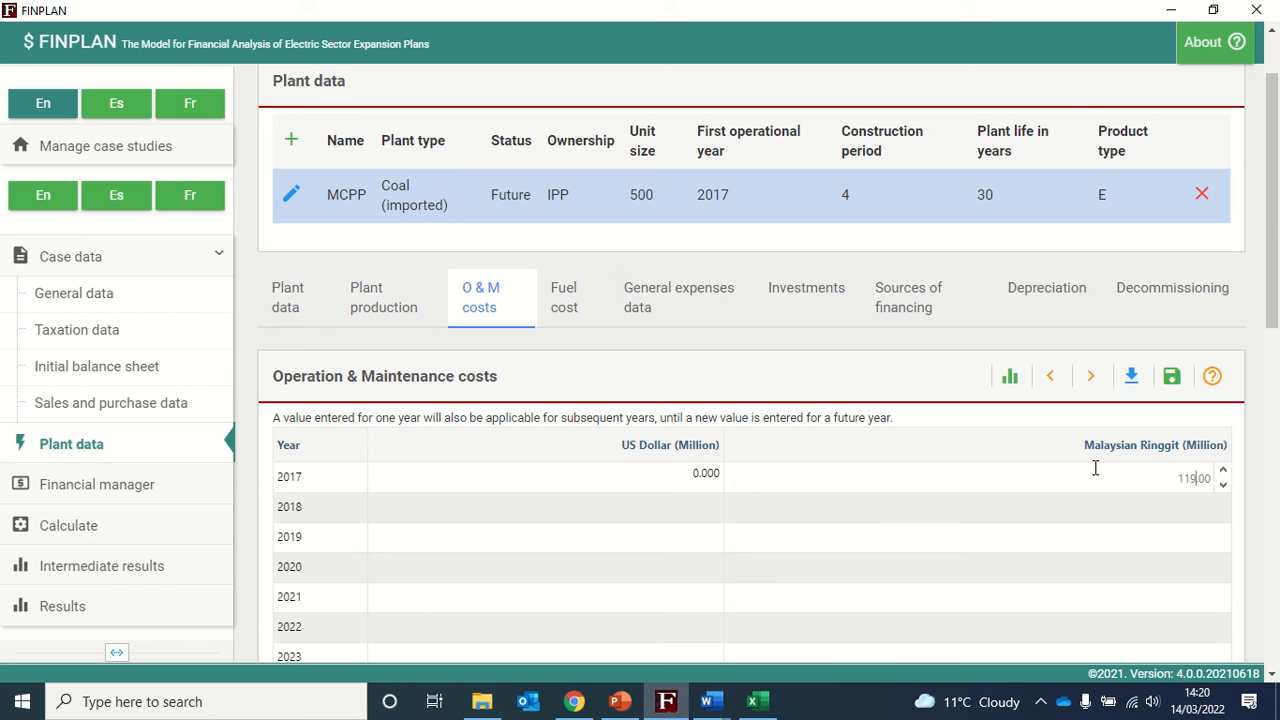
{"action": "scroll", "coordinate": [1189, 443], "scroll_direction": "down", "scroll_amount": 4}
{"action": "scroll", "coordinate": [1229, 357], "scroll_direction": "up", "scroll_amount": 3}
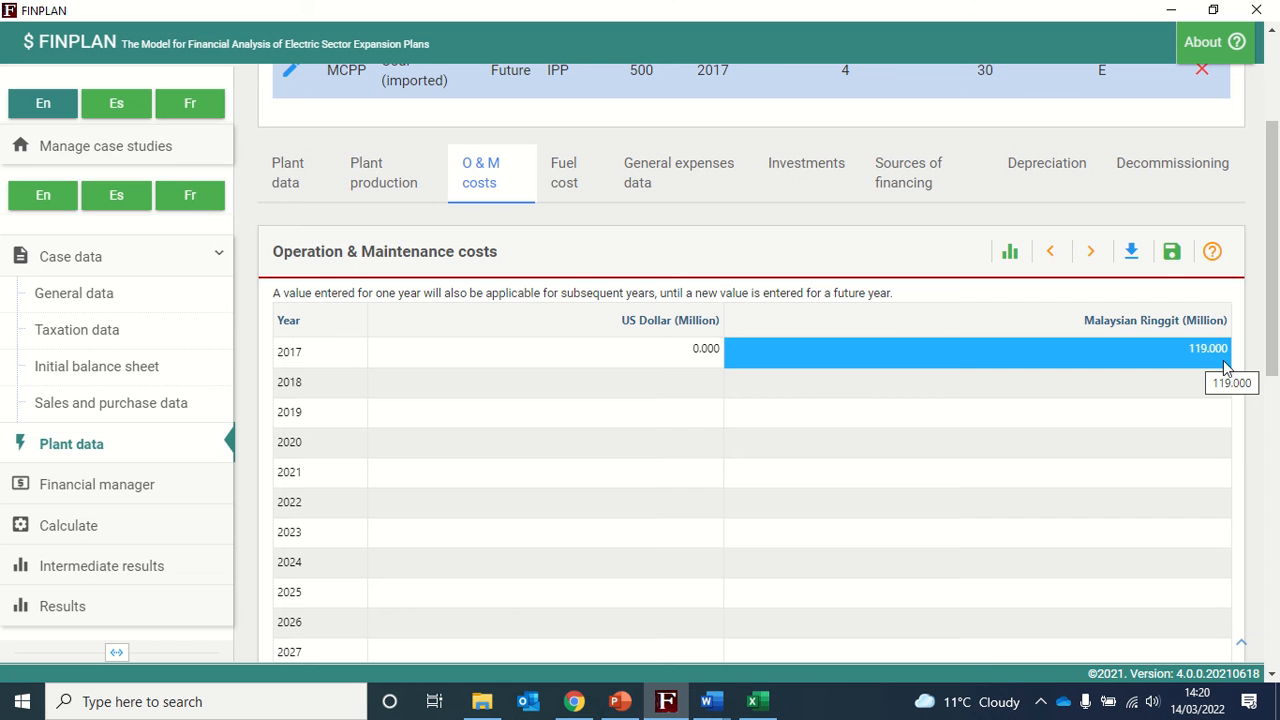
- Save the O&M cost data and open the fuel cost data
{"action": "left_click", "coordinate": [1174, 254]}
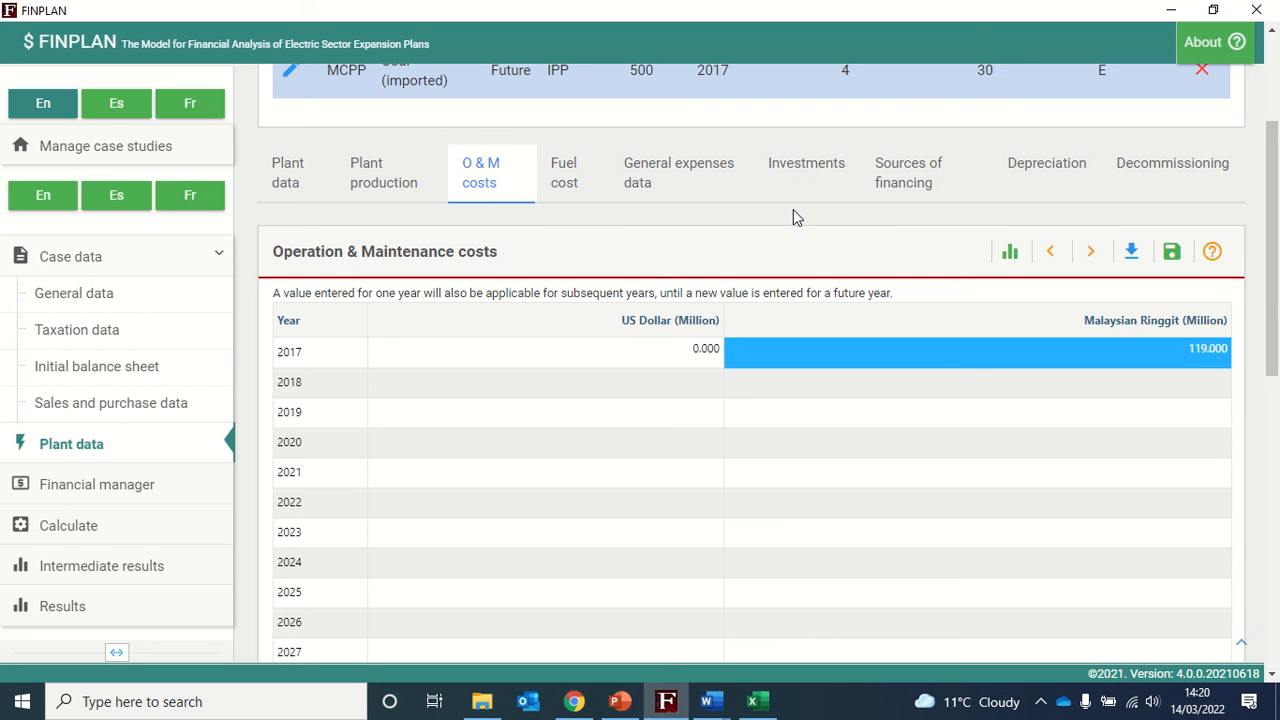
{"action": "left_click", "coordinate": [566, 184]}
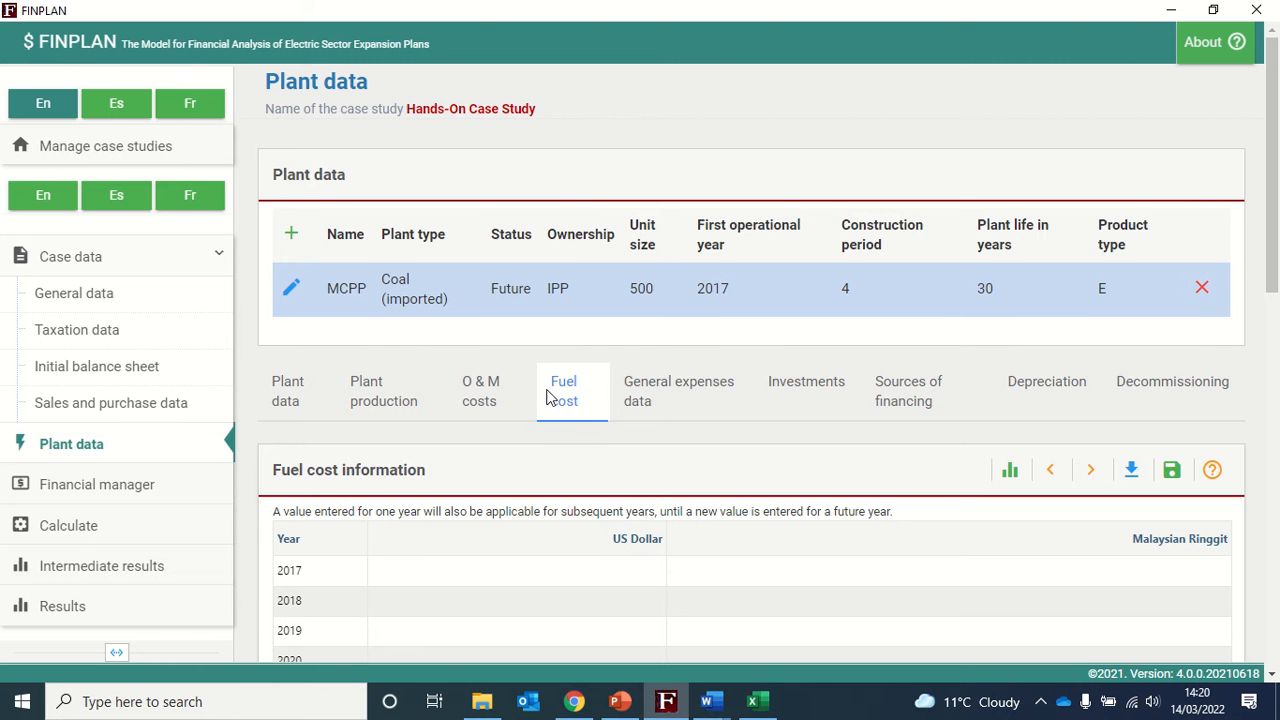
{"action": "scroll", "coordinate": [571, 334], "scroll_direction": "down", "scroll_amount": 1}
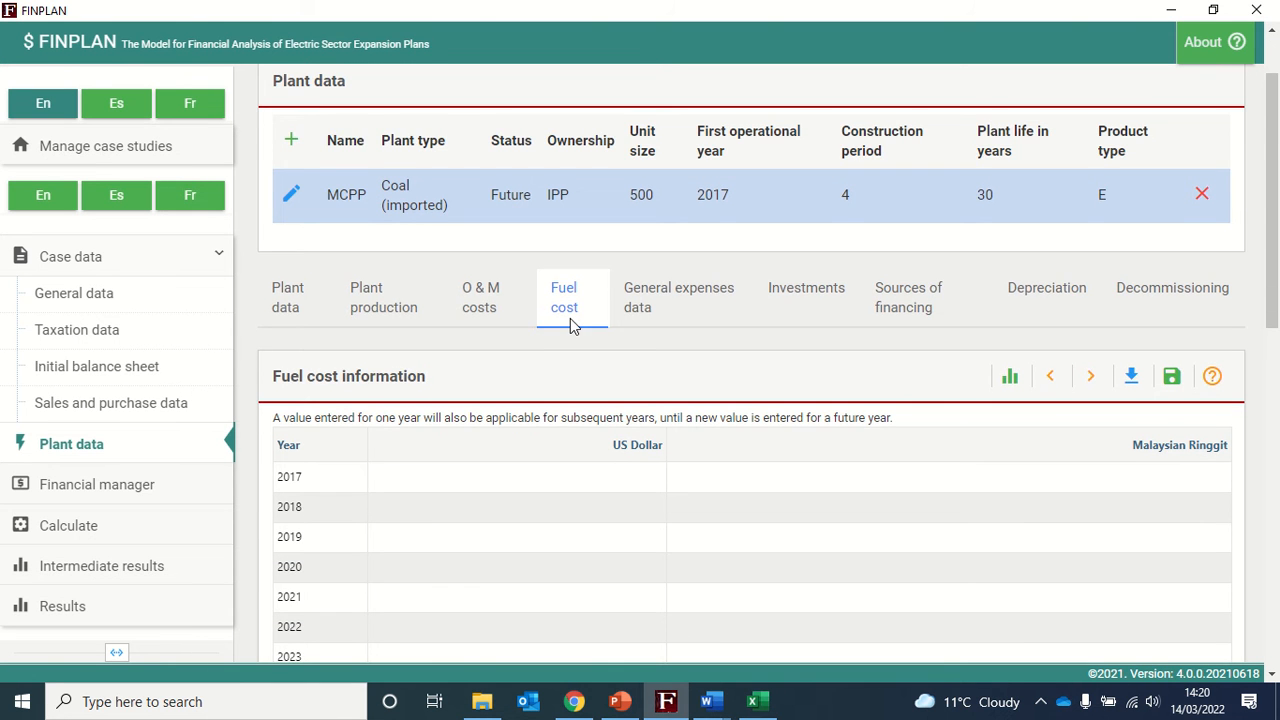
{"action": "scroll", "coordinate": [570, 326], "scroll_direction": "down", "scroll_amount": 2}
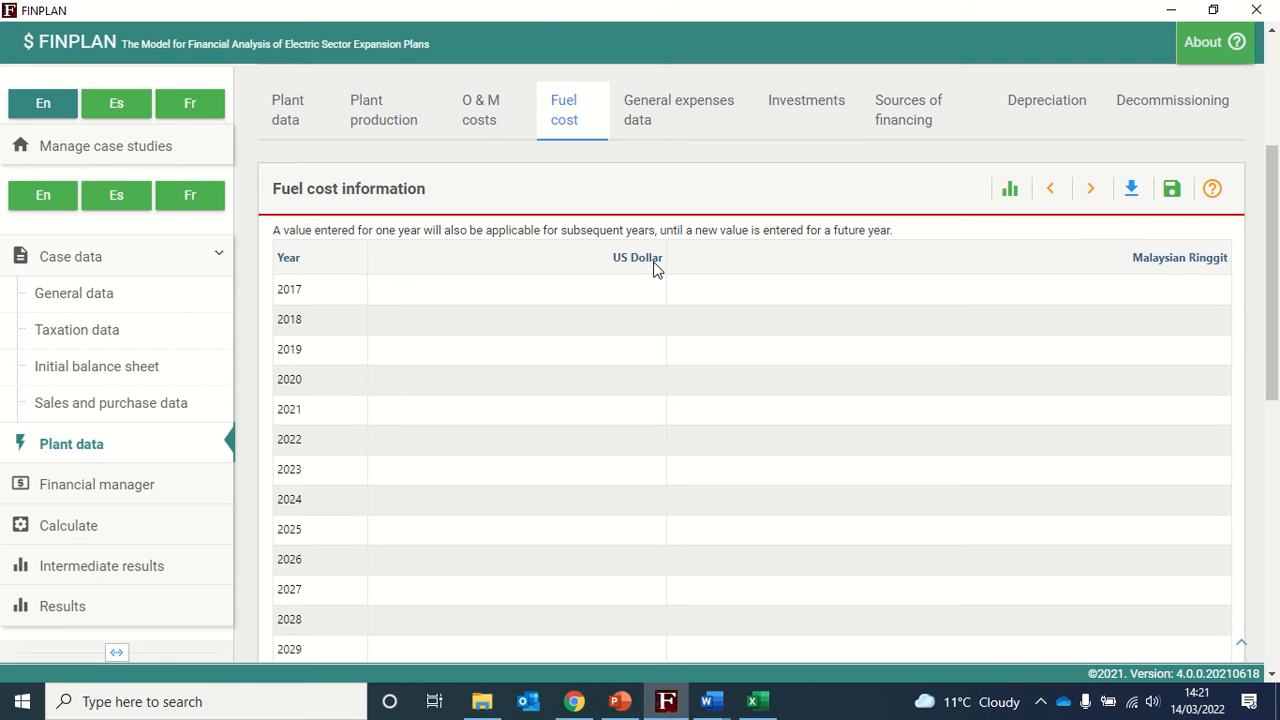
- Enter a 2017 fuel cost of 159 in US Dollar
{"action": "left_click", "coordinate": [599, 292]}
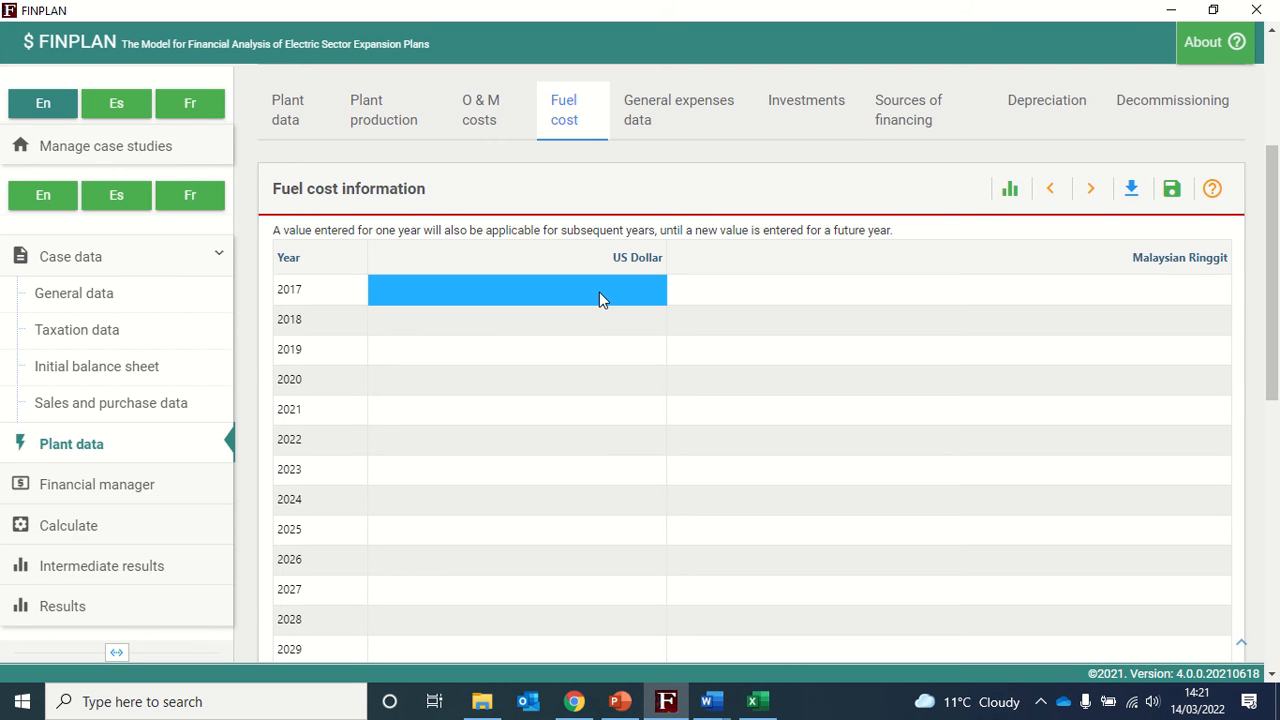
{"action": "left_click", "coordinate": [599, 292]}
{"action": "type", "text": "15900"}
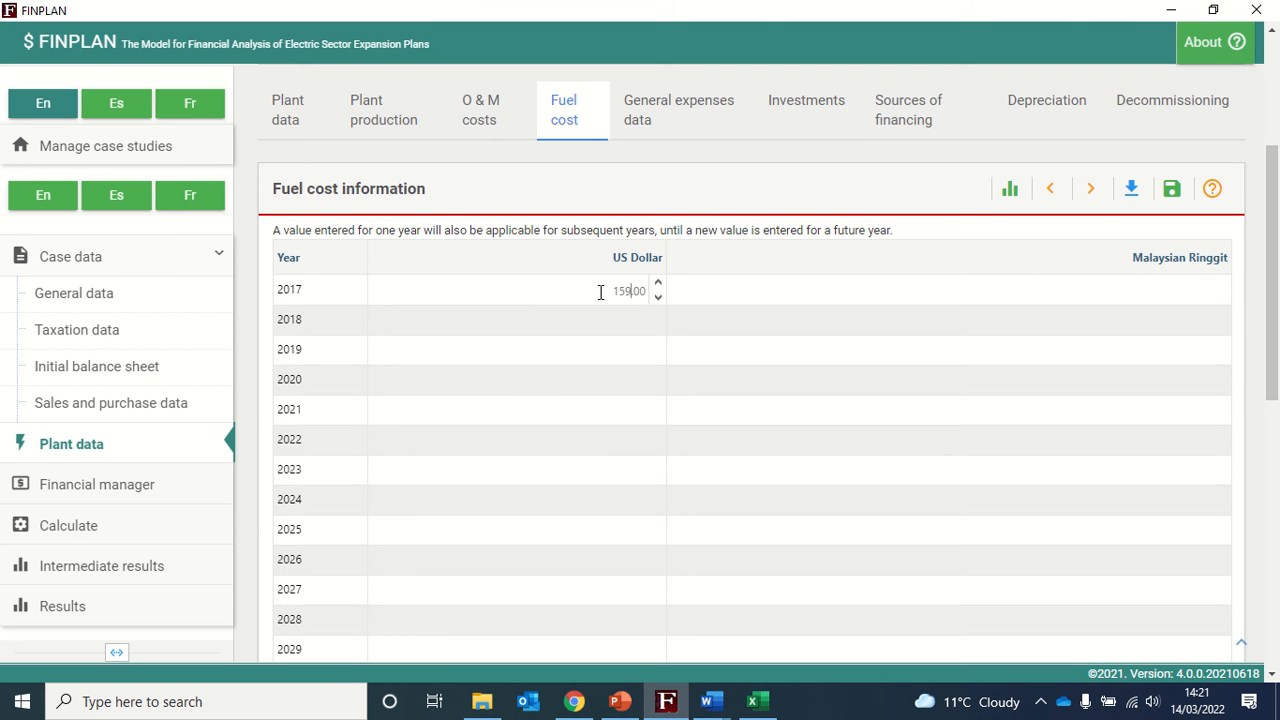
{"action": "left_click", "coordinate": [753, 227]}
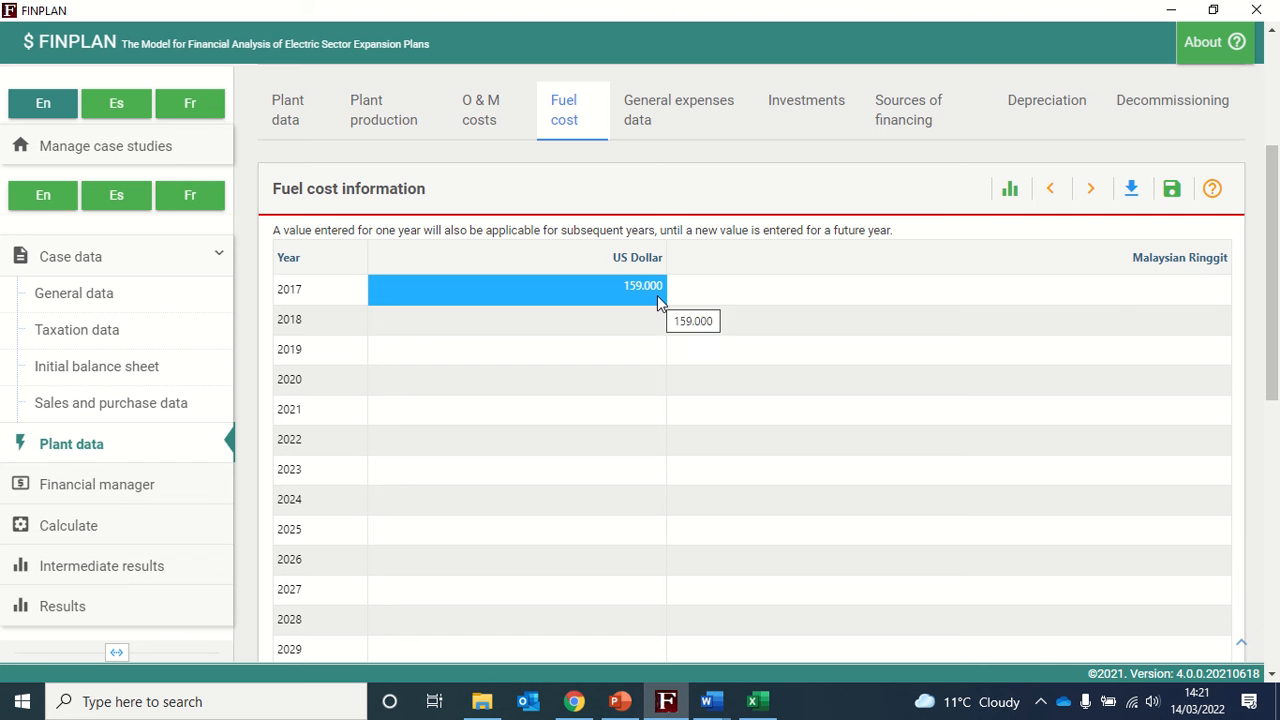
- Set the 2017 Malaysian Ringgit fuel cost to 0 and save the fuel cost data
{"action": "left_click", "coordinate": [1118, 303]}
{"action": "left_click", "coordinate": [1130, 293]}
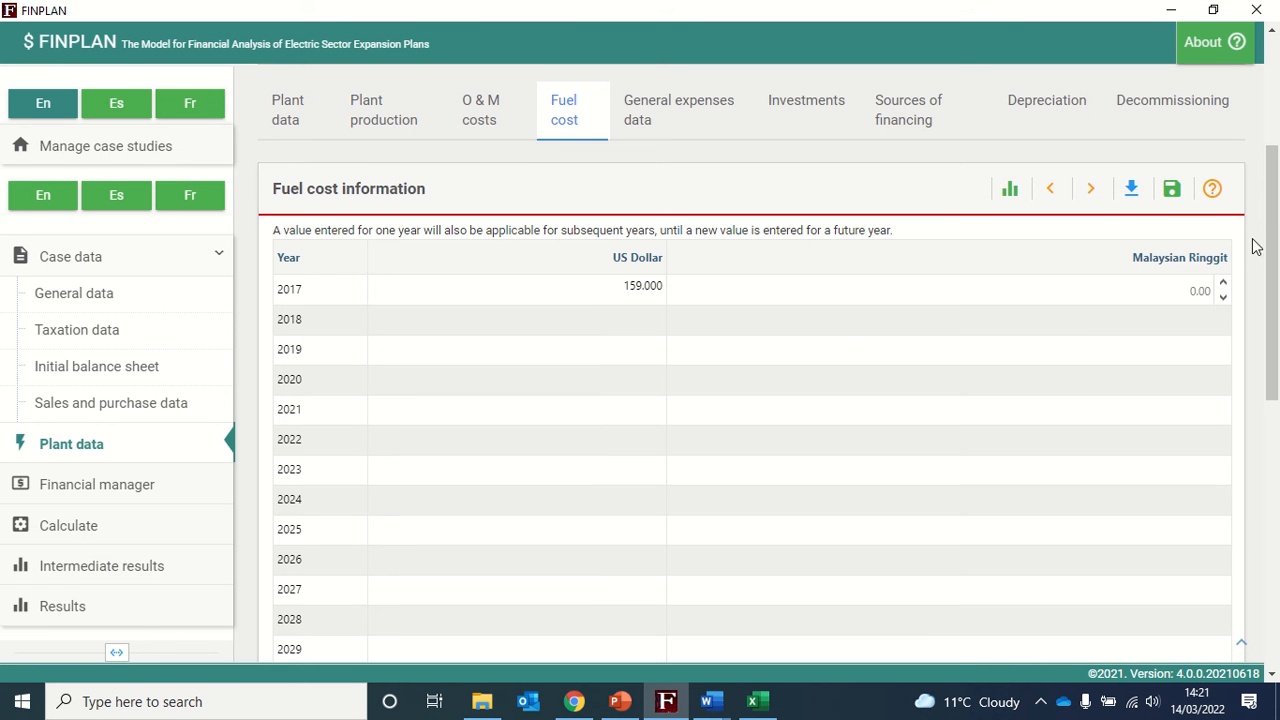
{"action": "left_click", "coordinate": [1257, 247]}
{"action": "scroll", "coordinate": [1214, 262], "scroll_direction": "up", "scroll_amount": 4}
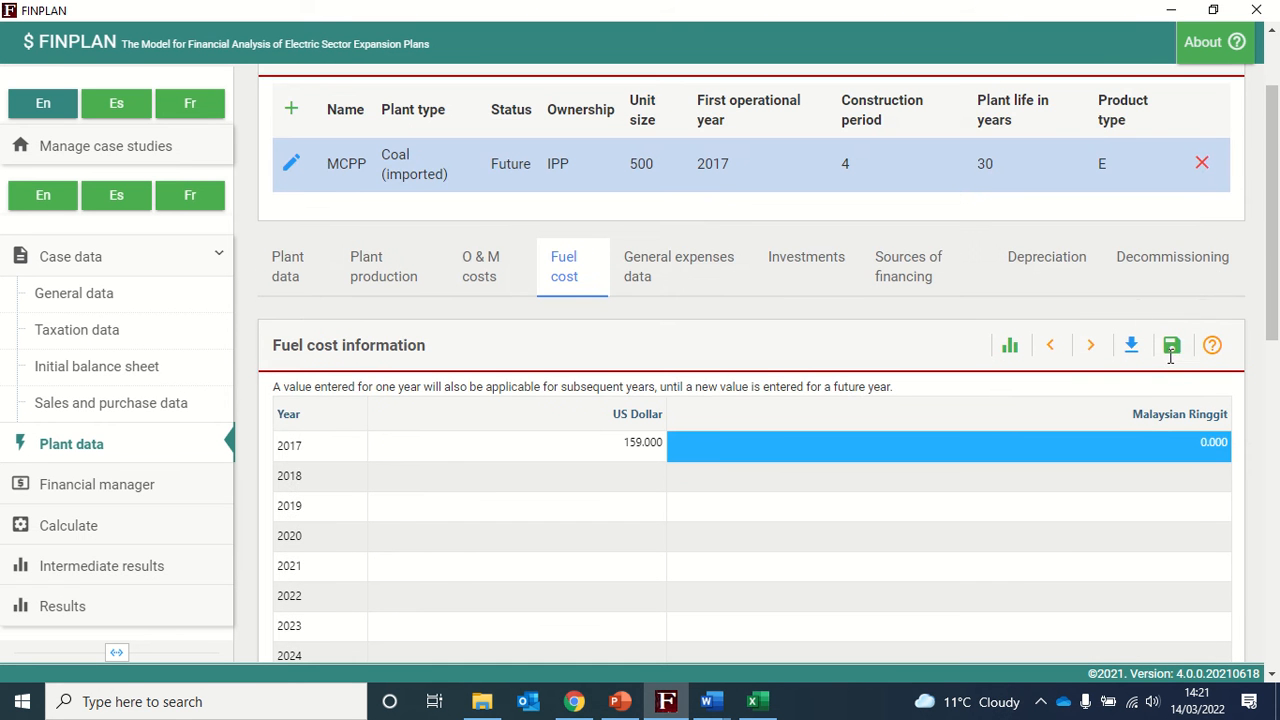
{"action": "left_click", "coordinate": [1172, 355]}
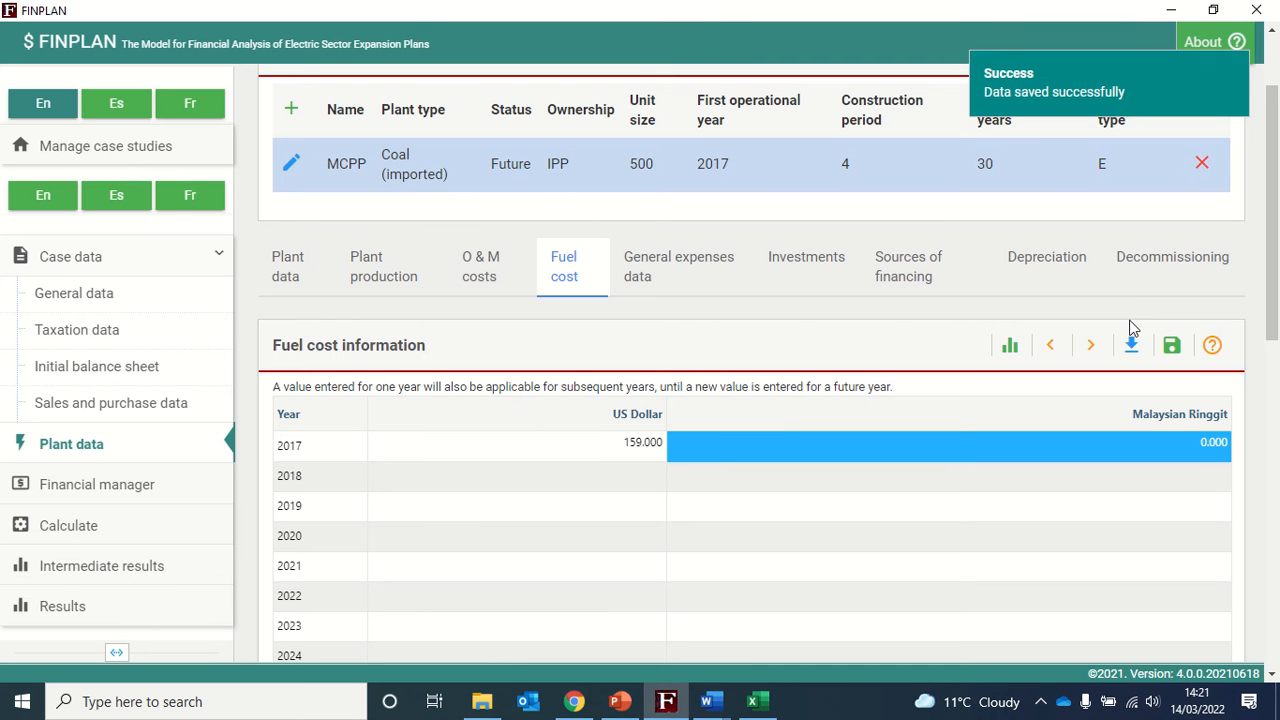
- Open the investment cost data and set the US Dollar investment in constant prices to 600 million
{"action": "left_click", "coordinate": [699, 276]}
{"action": "scroll", "coordinate": [700, 418], "scroll_direction": "down", "scroll_amount": 1}
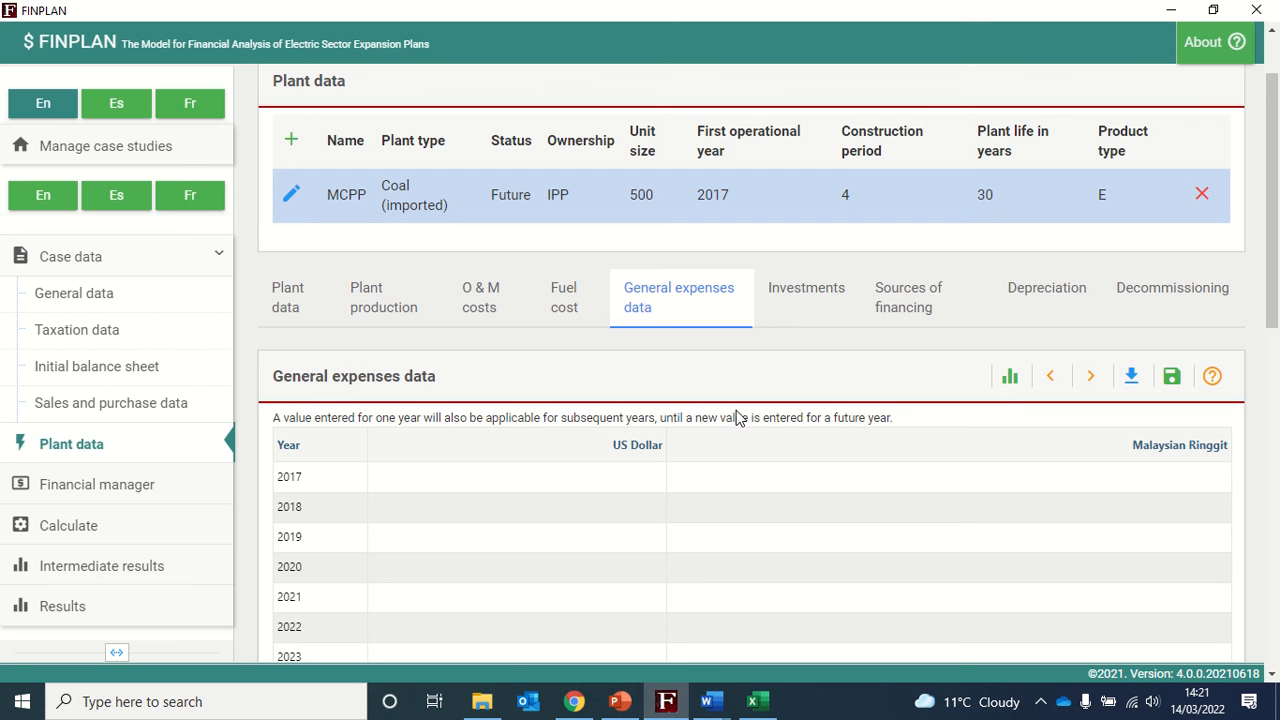
{"action": "left_click", "coordinate": [805, 298]}
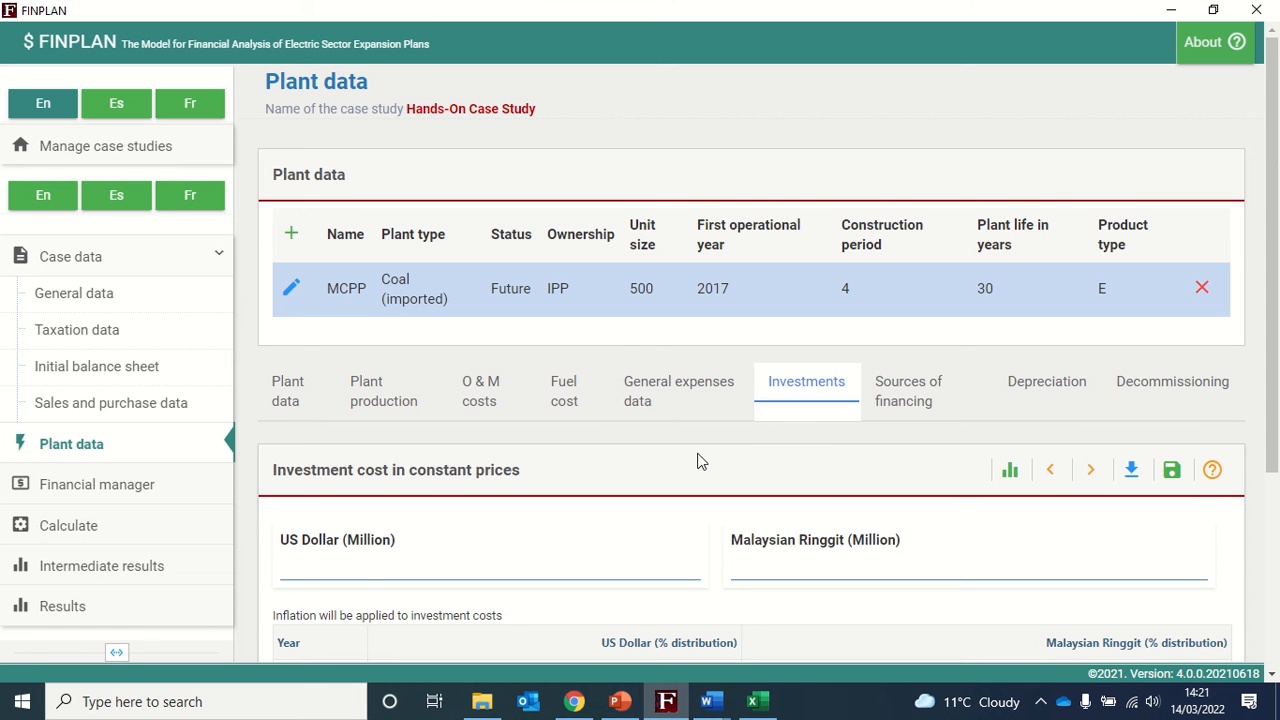
{"action": "scroll", "coordinate": [700, 461], "scroll_direction": "down", "scroll_amount": 1}
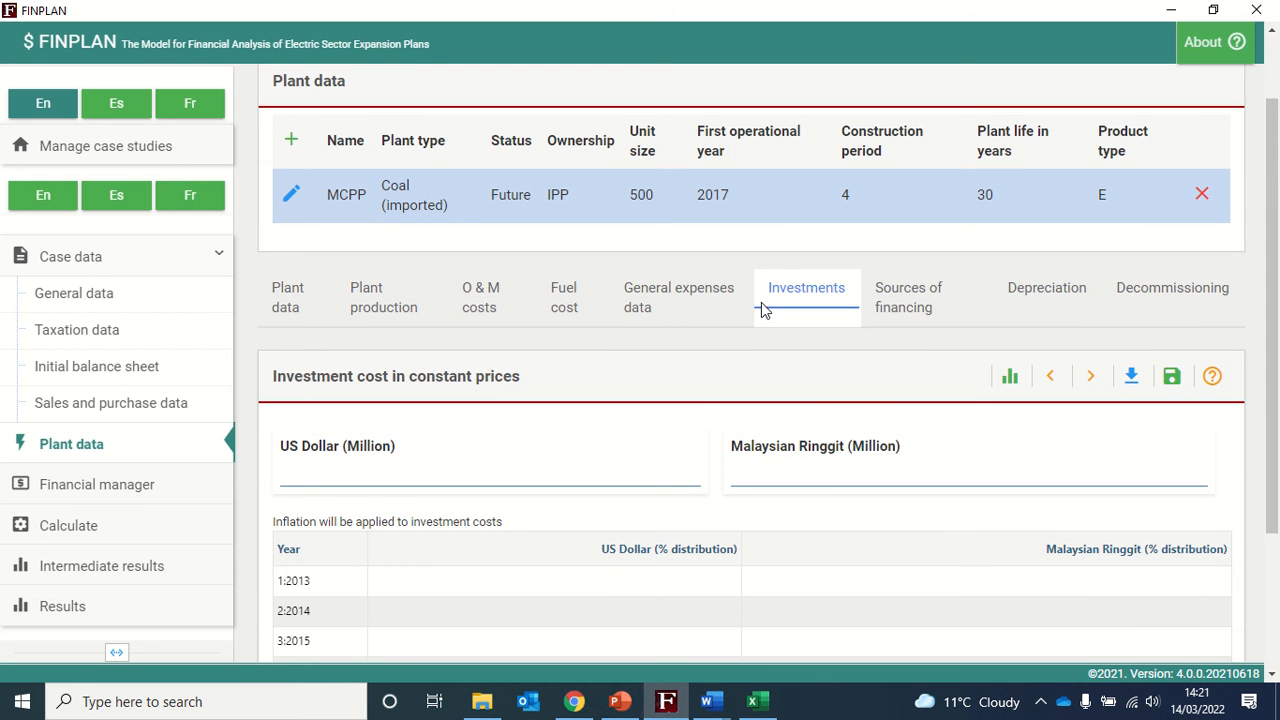
{"action": "scroll", "coordinate": [470, 444], "scroll_direction": "down", "scroll_amount": 1}
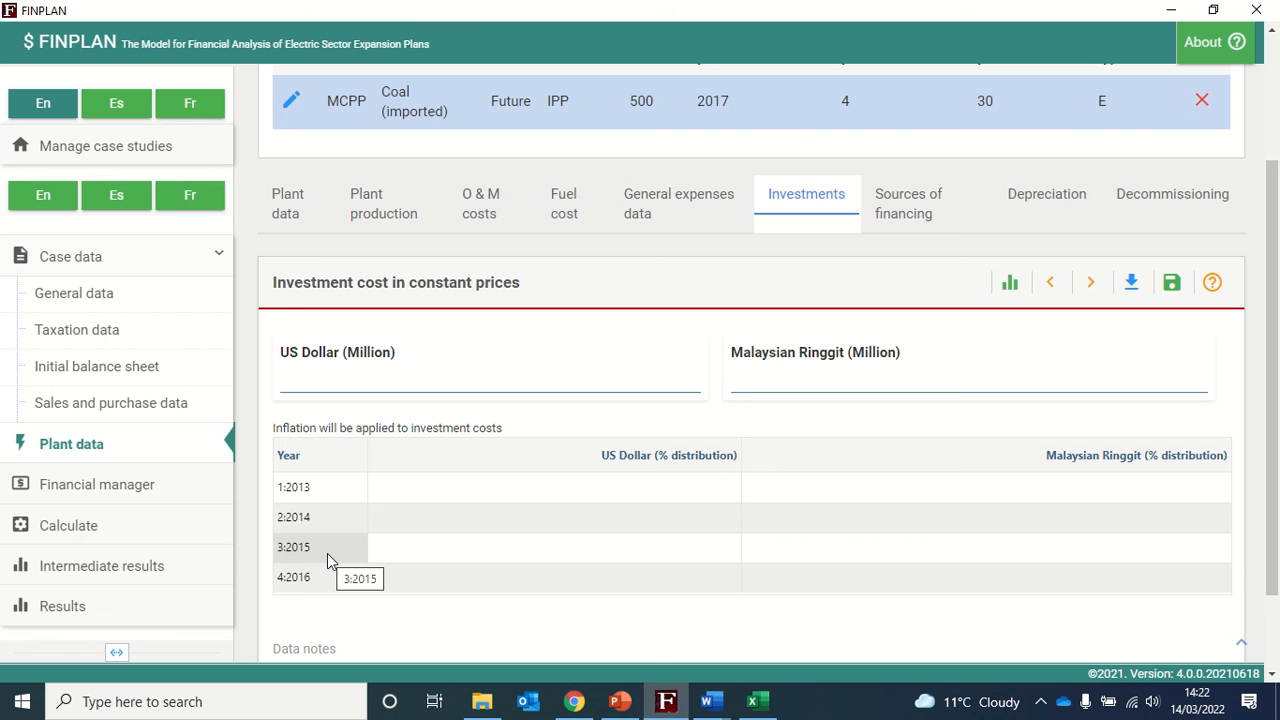
{"action": "scroll", "coordinate": [580, 492], "scroll_direction": "down", "scroll_amount": 1}
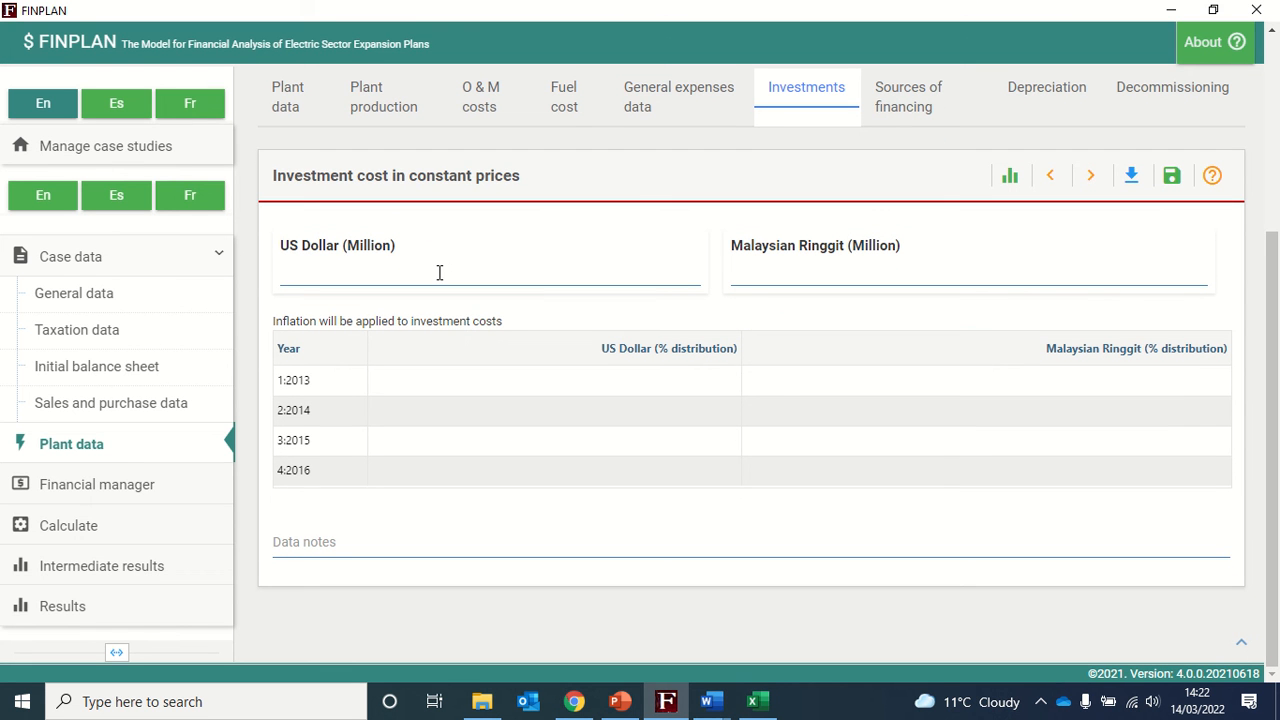
{"action": "left_click", "coordinate": [439, 272]}
{"action": "type", "text": "600"}
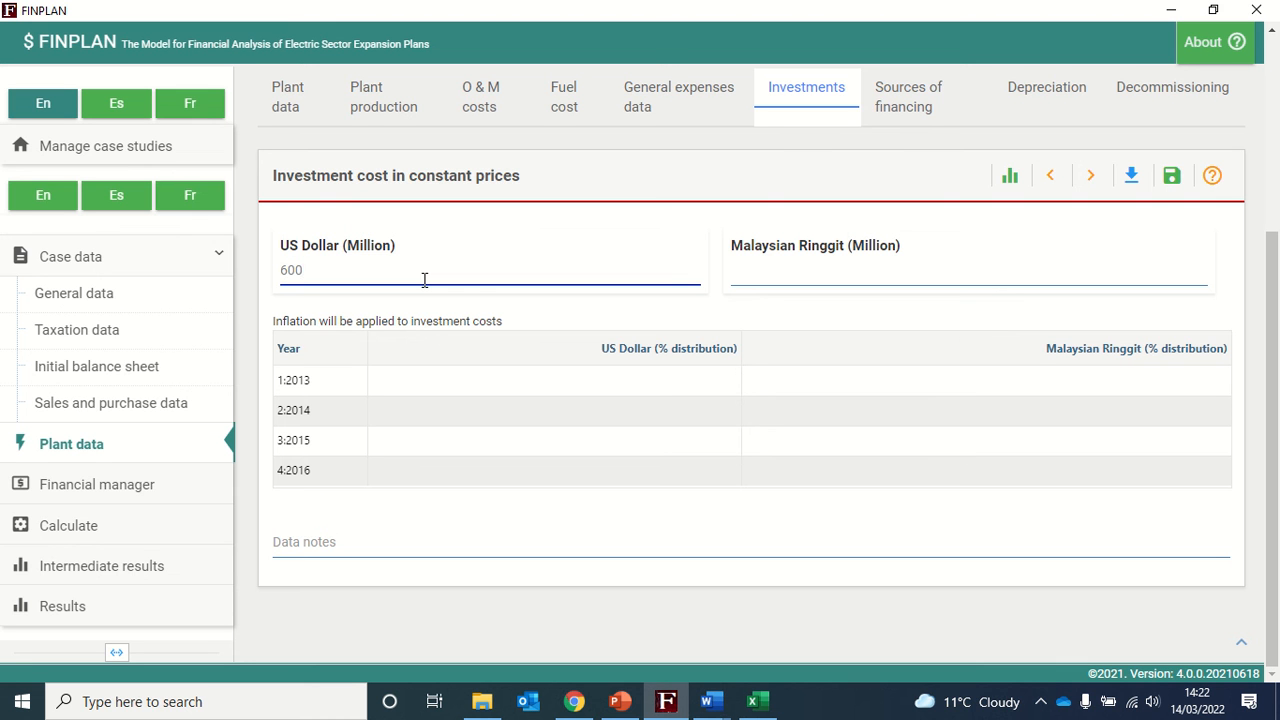
- Set the Malaysian Ringgit investment to 480 million
{"action": "left_click", "coordinate": [806, 273]}
{"action": "type", "text": "4"}
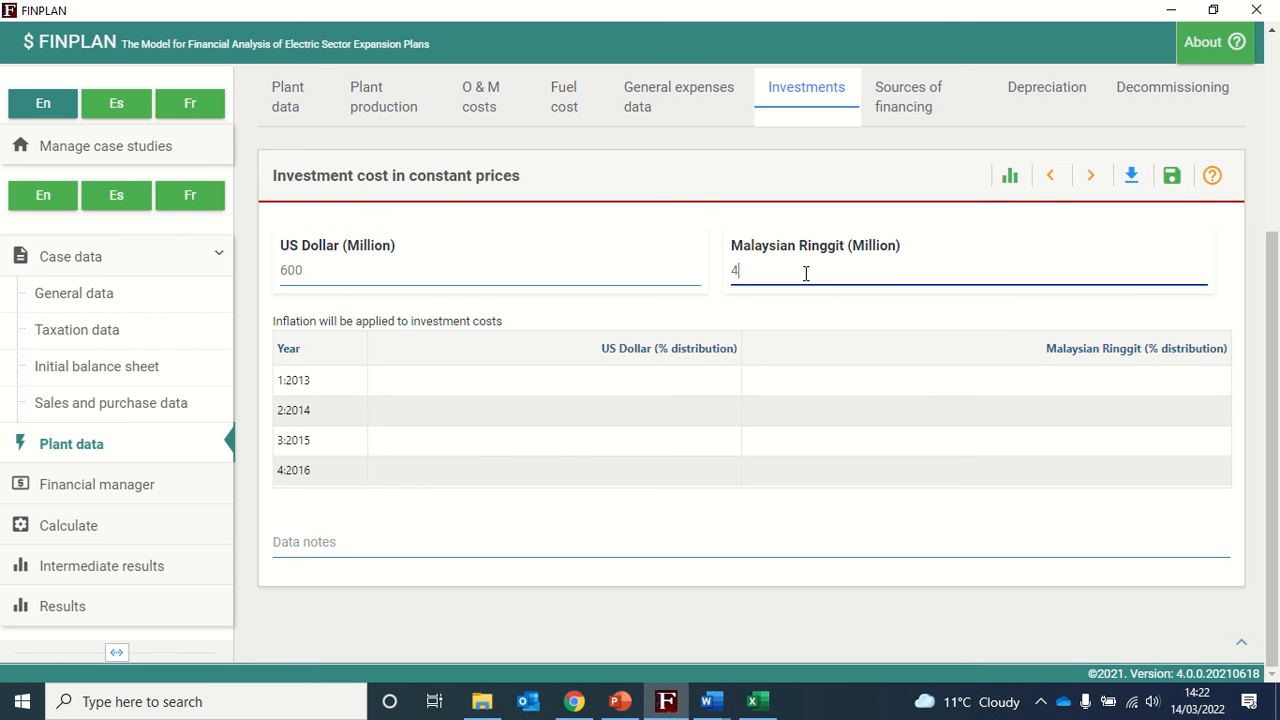
{"action": "type", "text": "80"}
{"action": "left_click", "coordinate": [1231, 274]}
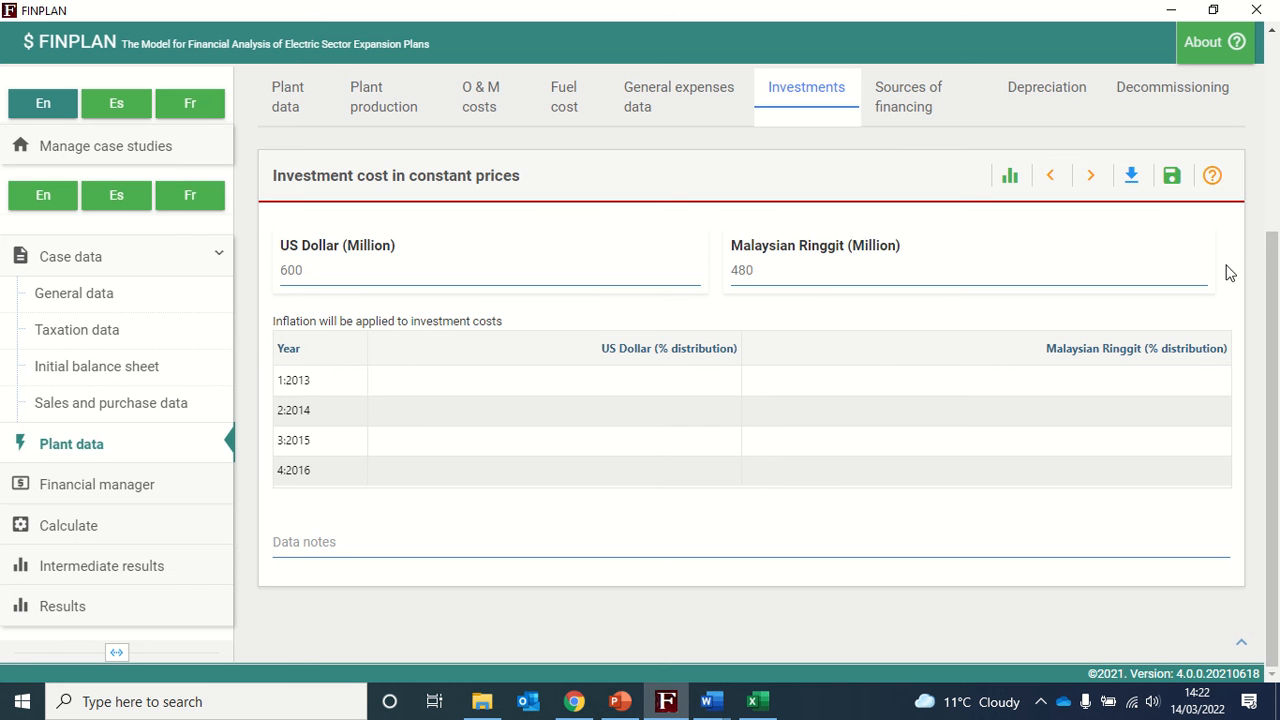
- Distribute the US Dollar investment as 10, 30, 40 and 20 percent over 2013 to 2016
{"action": "left_click", "coordinate": [497, 385]}
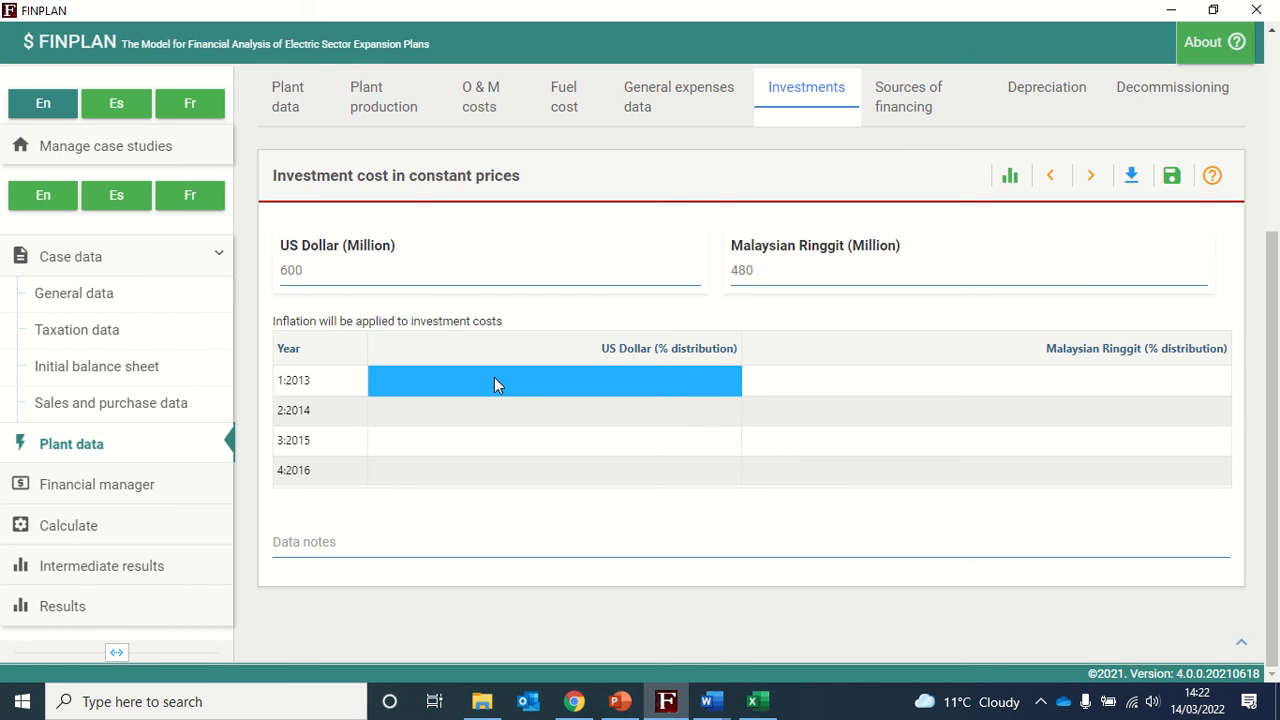
{"action": "double_click", "coordinate": [494, 377]}
{"action": "type", "text": "10"}
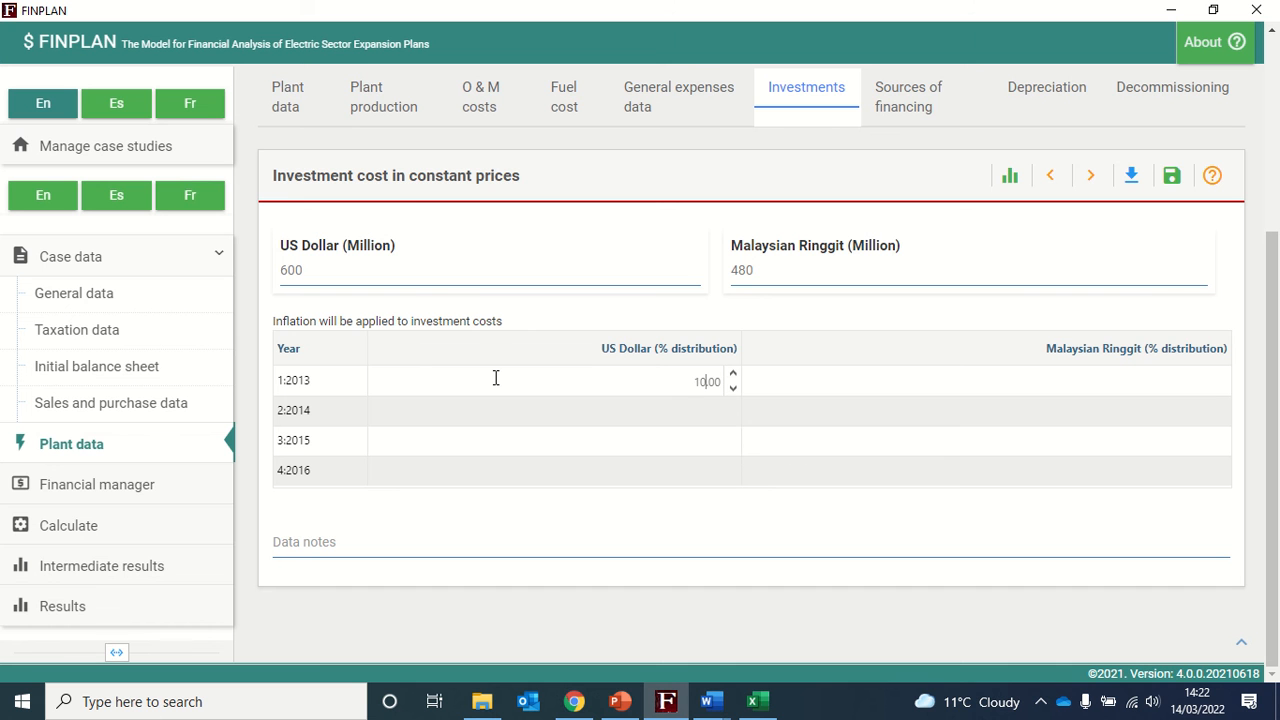
{"action": "left_click", "coordinate": [499, 429]}
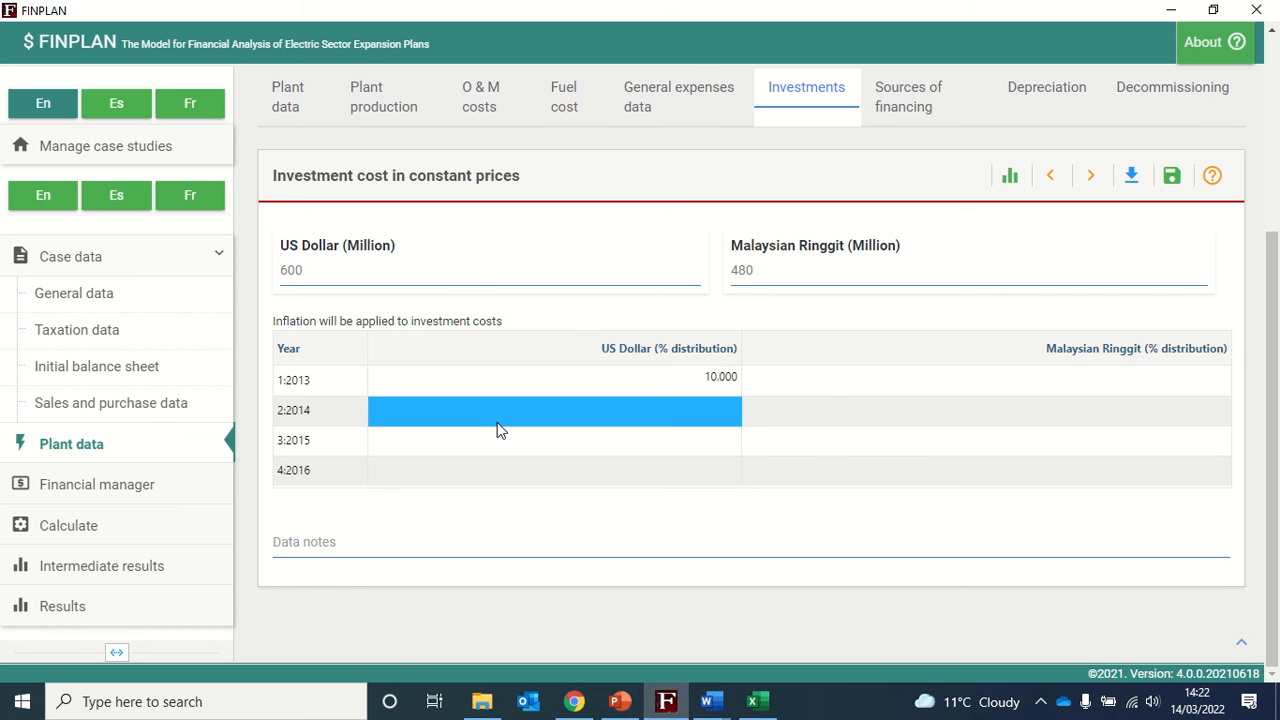
{"action": "double_click", "coordinate": [500, 428]}
{"action": "type", "text": "30"}
{"action": "left_click", "coordinate": [504, 445]}
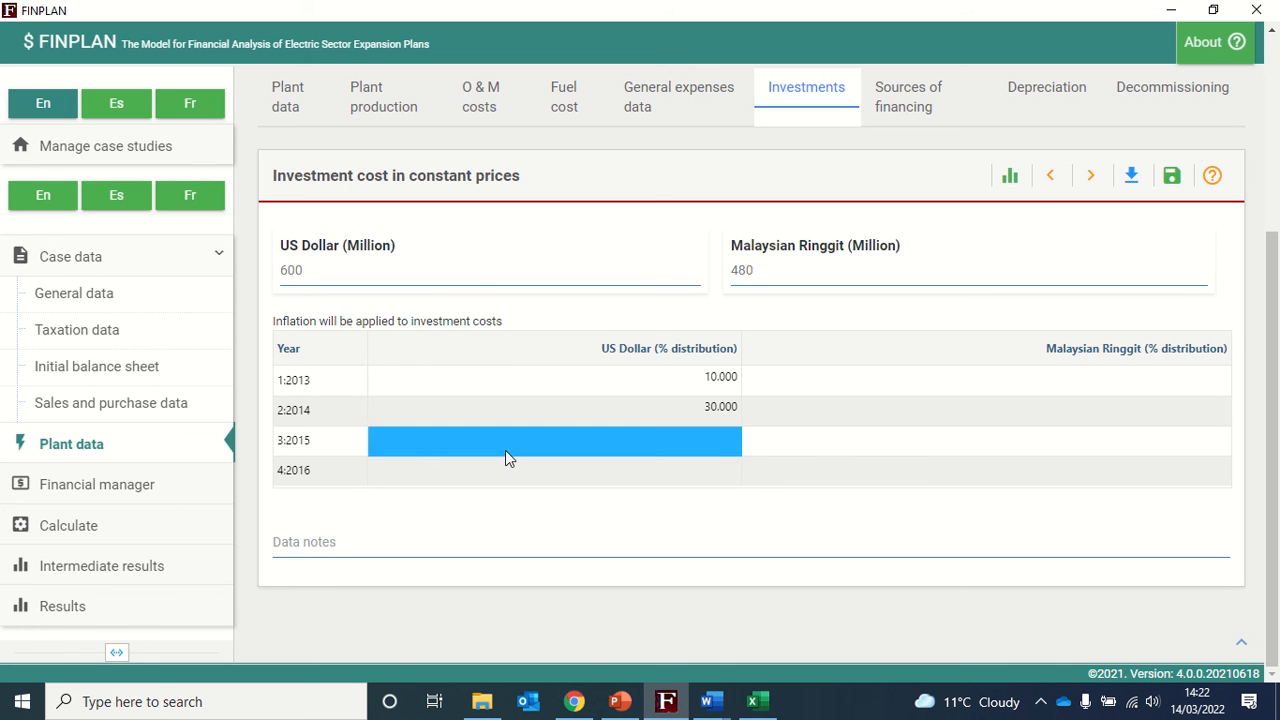
{"action": "double_click", "coordinate": [505, 450]}
{"action": "type", "text": "40"}
{"action": "left_click", "coordinate": [497, 468]}
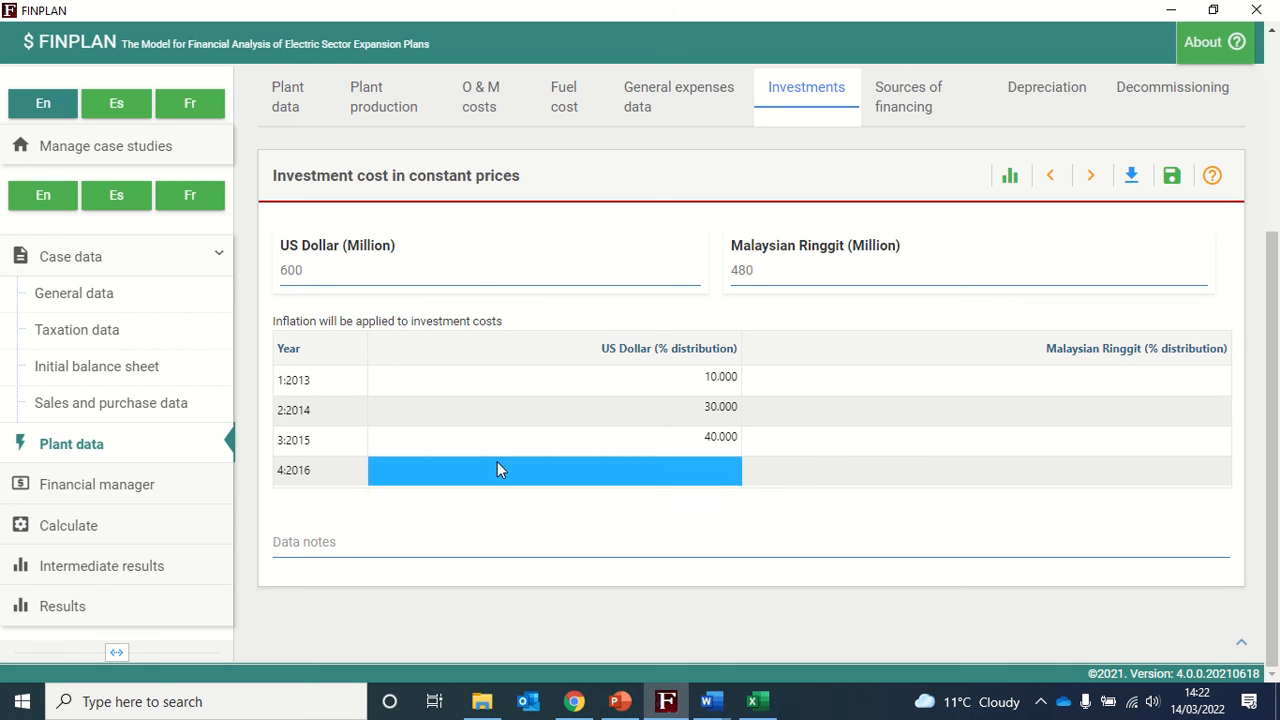
{"action": "double_click", "coordinate": [497, 468]}
{"action": "type", "text": "20"}
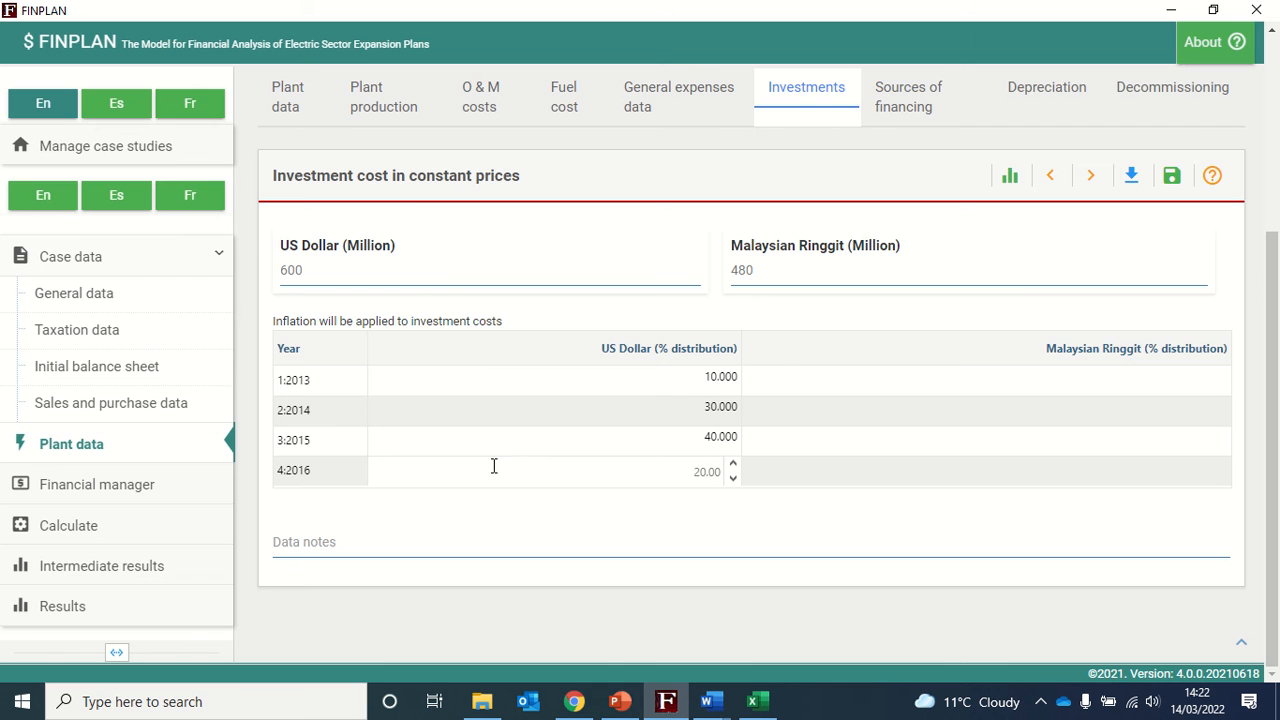
- Distribute the Ringgit investment as 30, 30, 20 and 20 percent over 2013 to 2016 and save the investment data
{"action": "left_click", "coordinate": [900, 385]}
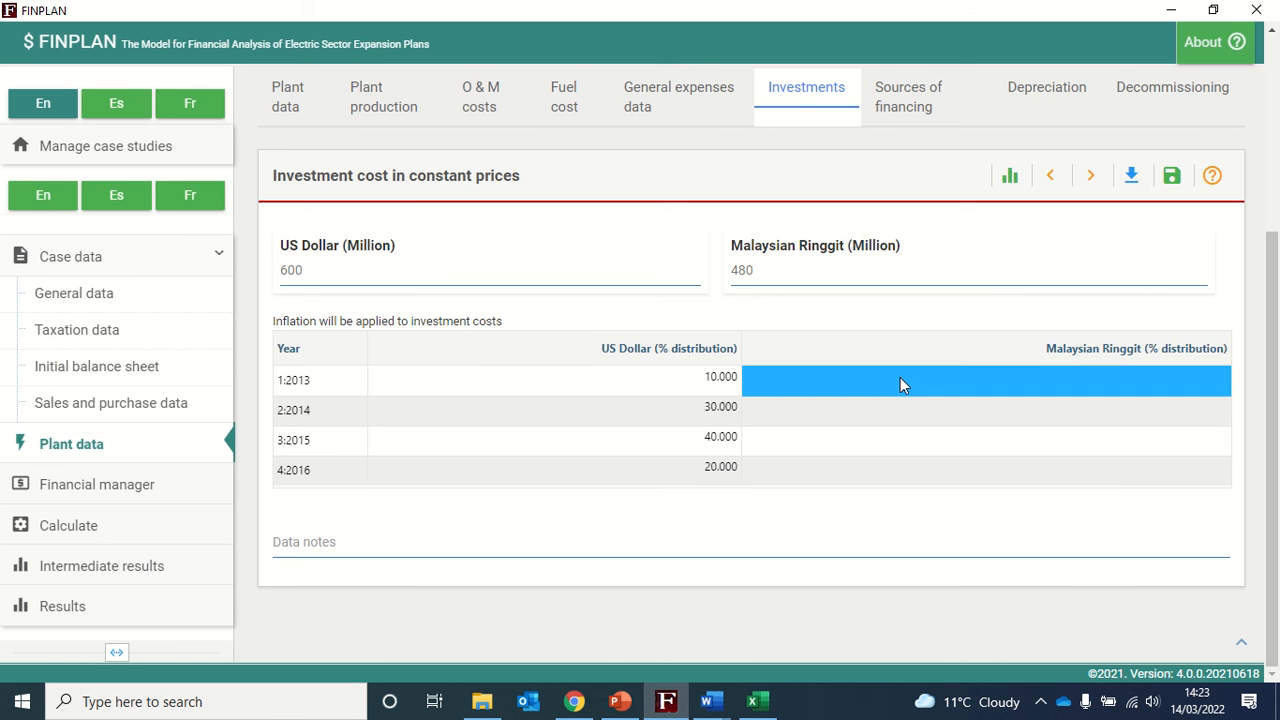
{"action": "double_click", "coordinate": [900, 385]}
{"action": "type", "text": "30"}
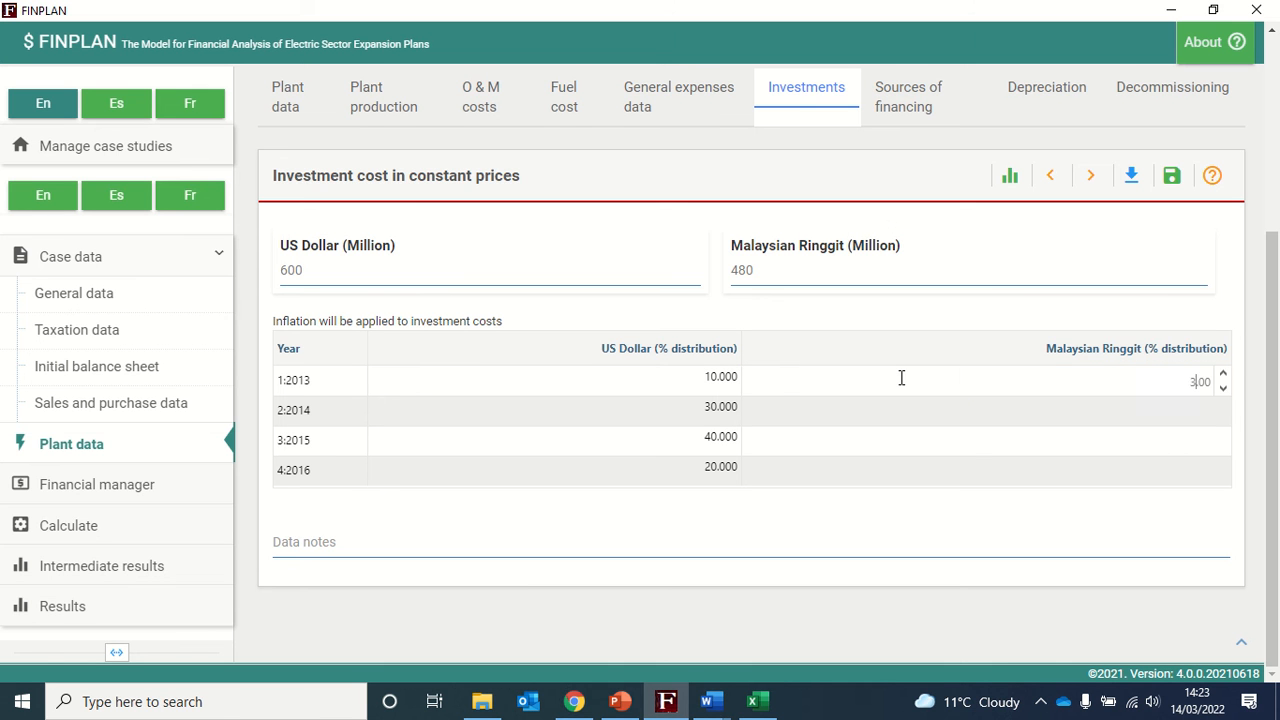
{"action": "left_click", "coordinate": [908, 420]}
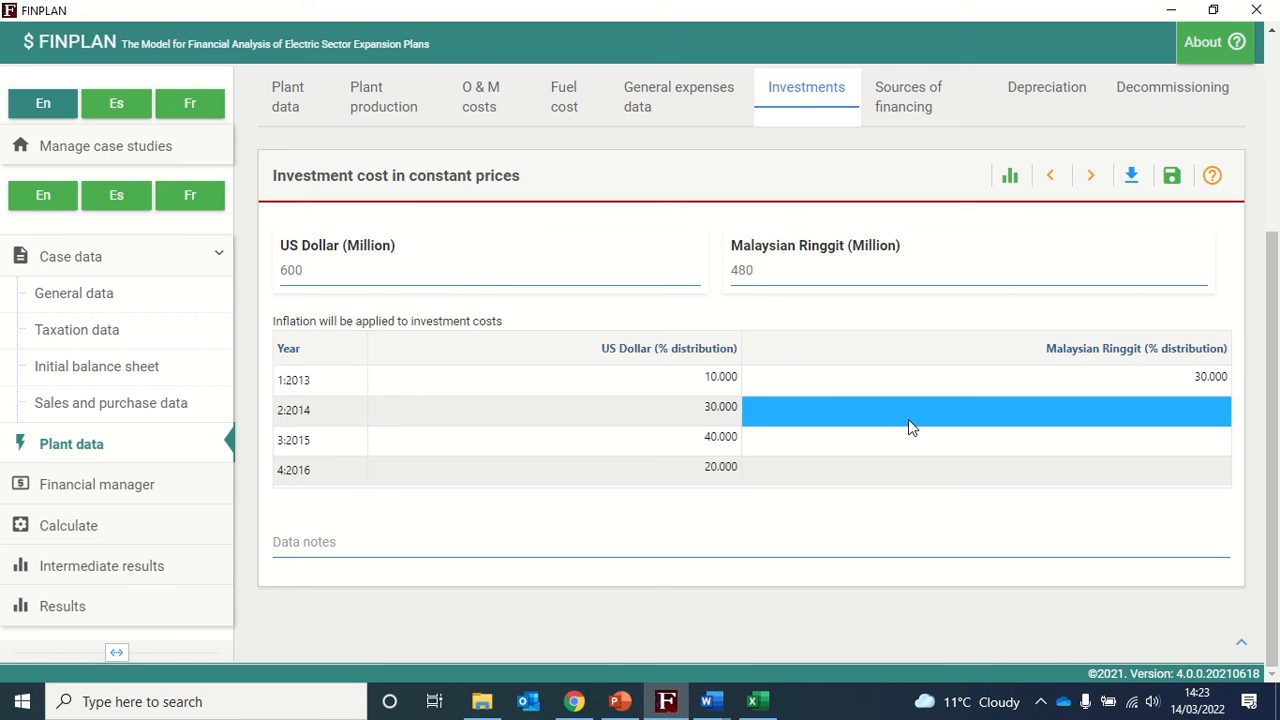
{"action": "double_click", "coordinate": [908, 420]}
{"action": "type", "text": "30"}
{"action": "left_click", "coordinate": [918, 437]}
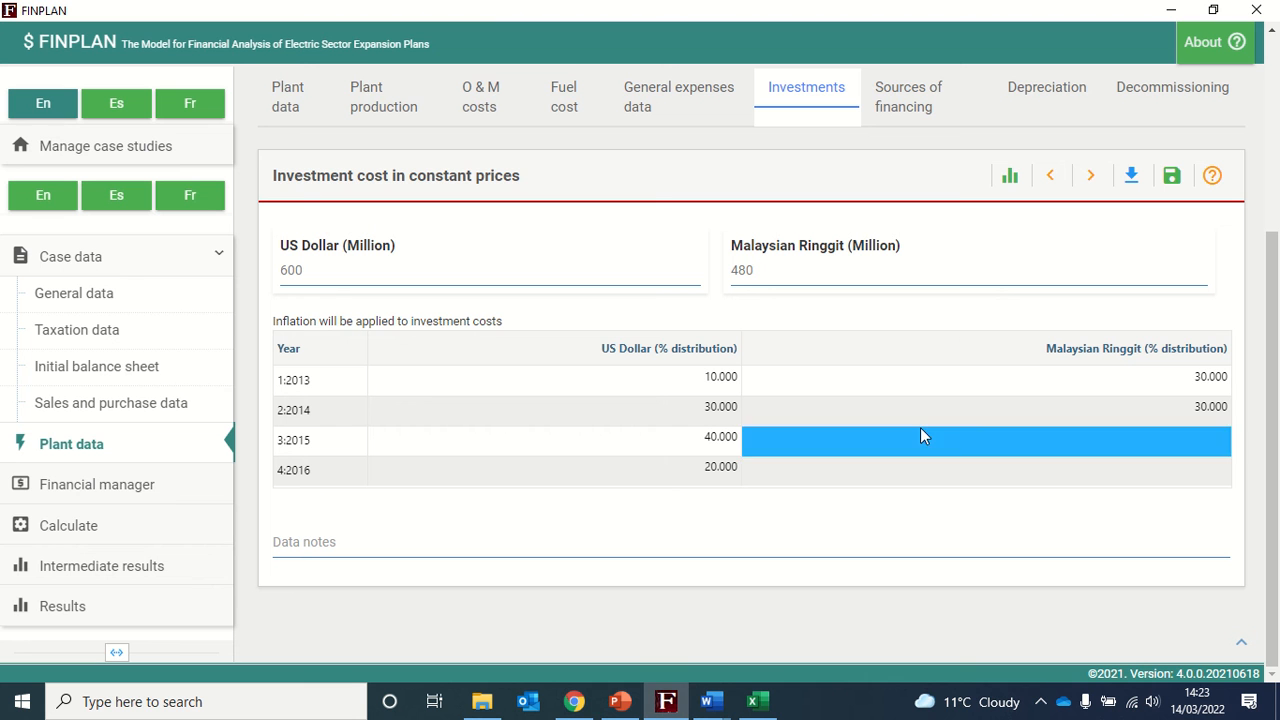
{"action": "double_click", "coordinate": [920, 437]}
{"action": "type", "text": "20"}
{"action": "left_click", "coordinate": [884, 471]}
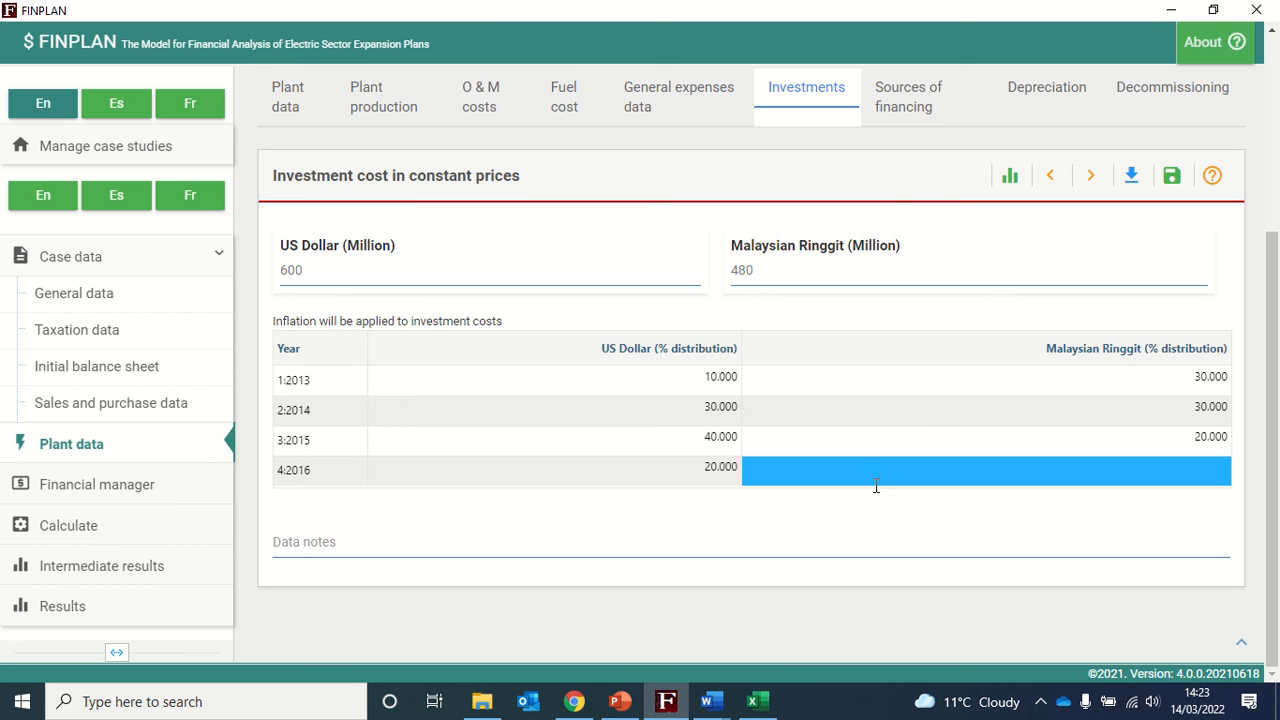
{"action": "double_click", "coordinate": [875, 489]}
{"action": "type", "text": "20"}
{"action": "key", "text": "Return"}
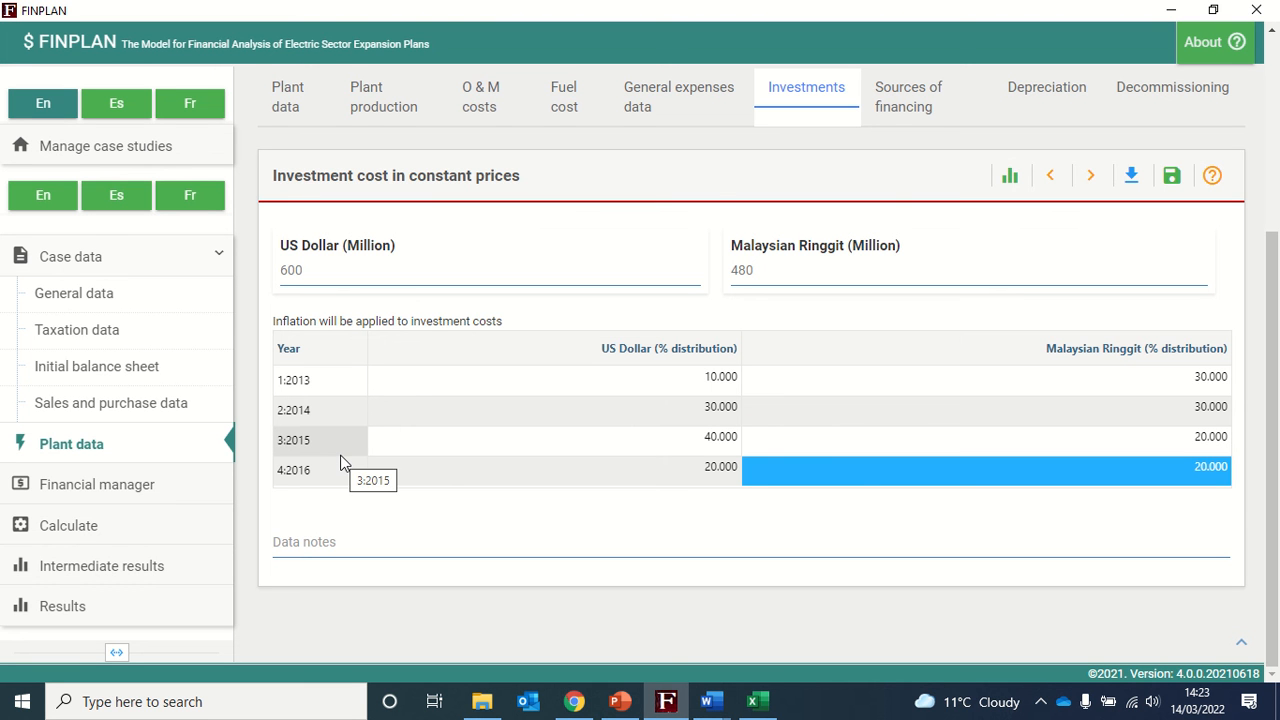
{"action": "left_click", "coordinate": [1171, 176]}
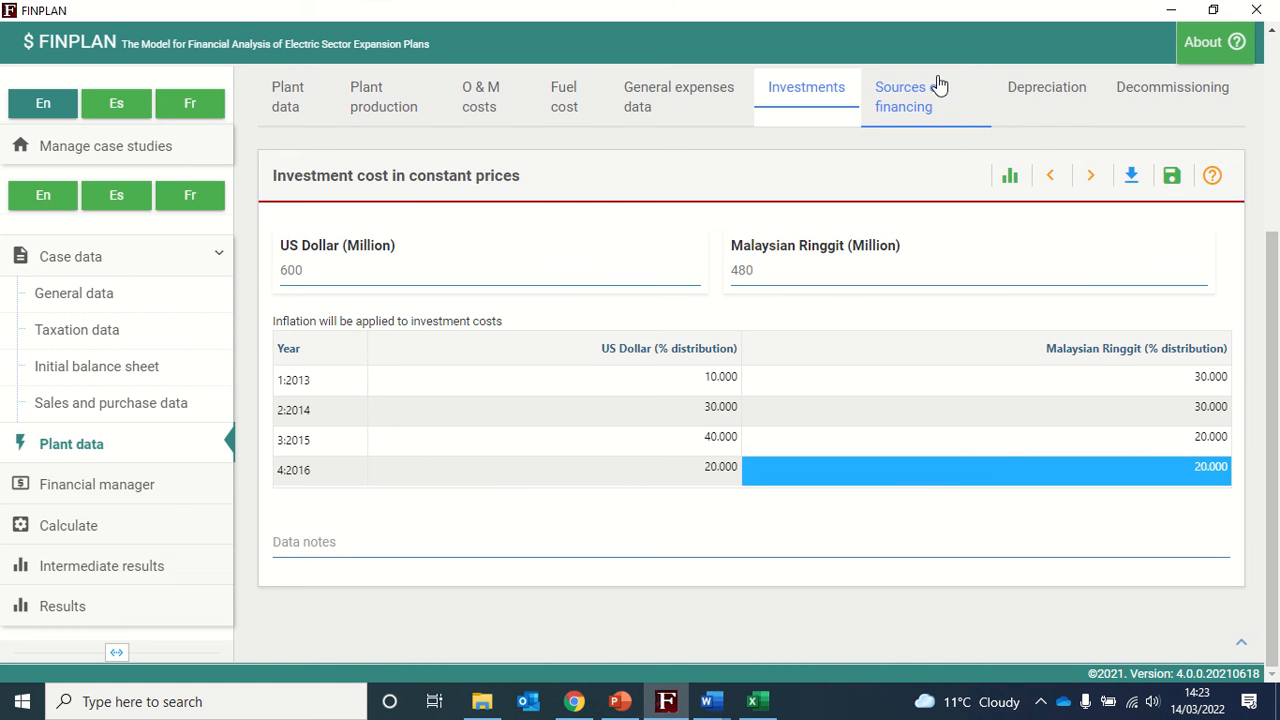
- Open the sources of financing, keep US Dollar as currency, and enable Export Credit 1
{"action": "left_click", "coordinate": [911, 100]}
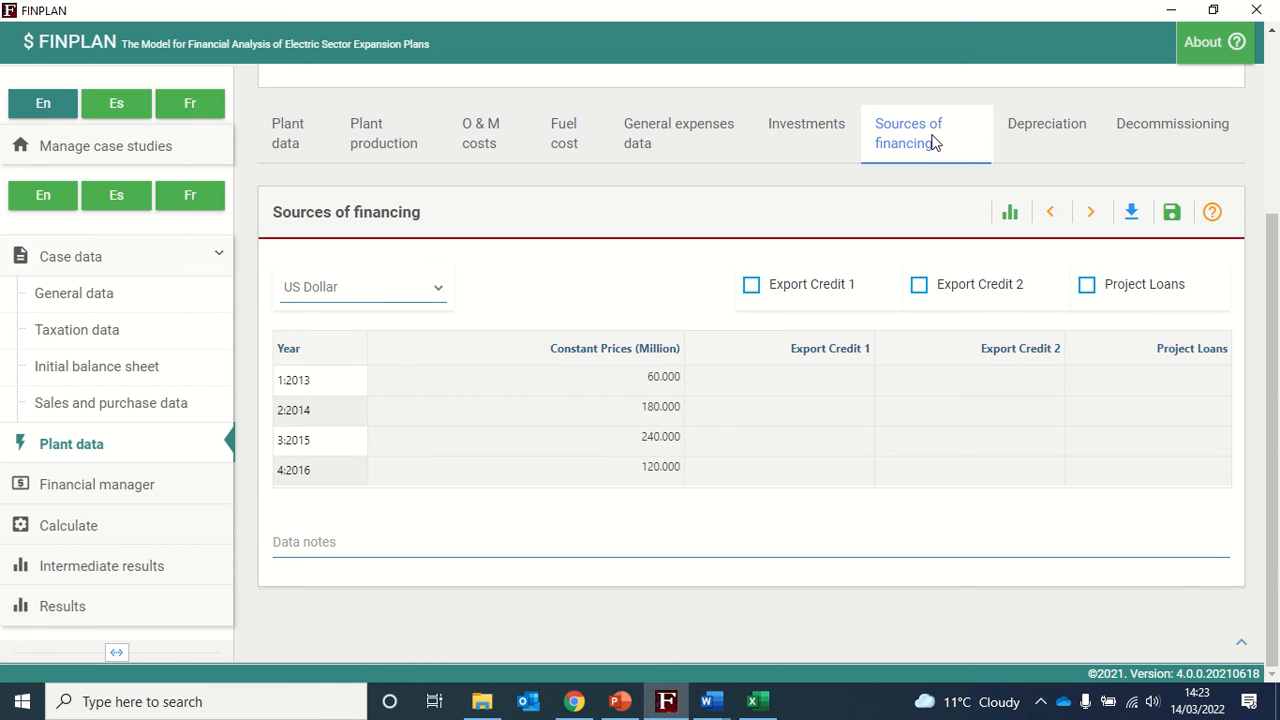
{"action": "left_click", "coordinate": [357, 288]}
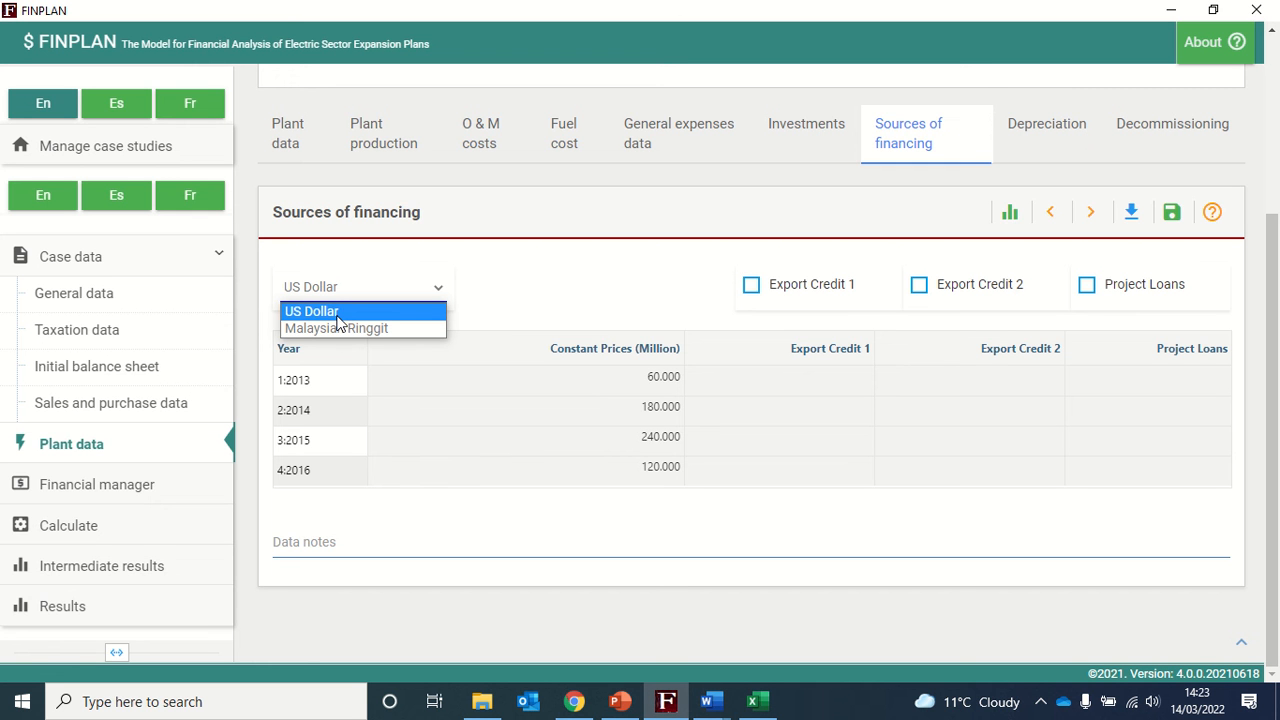
{"action": "left_click", "coordinate": [340, 316]}
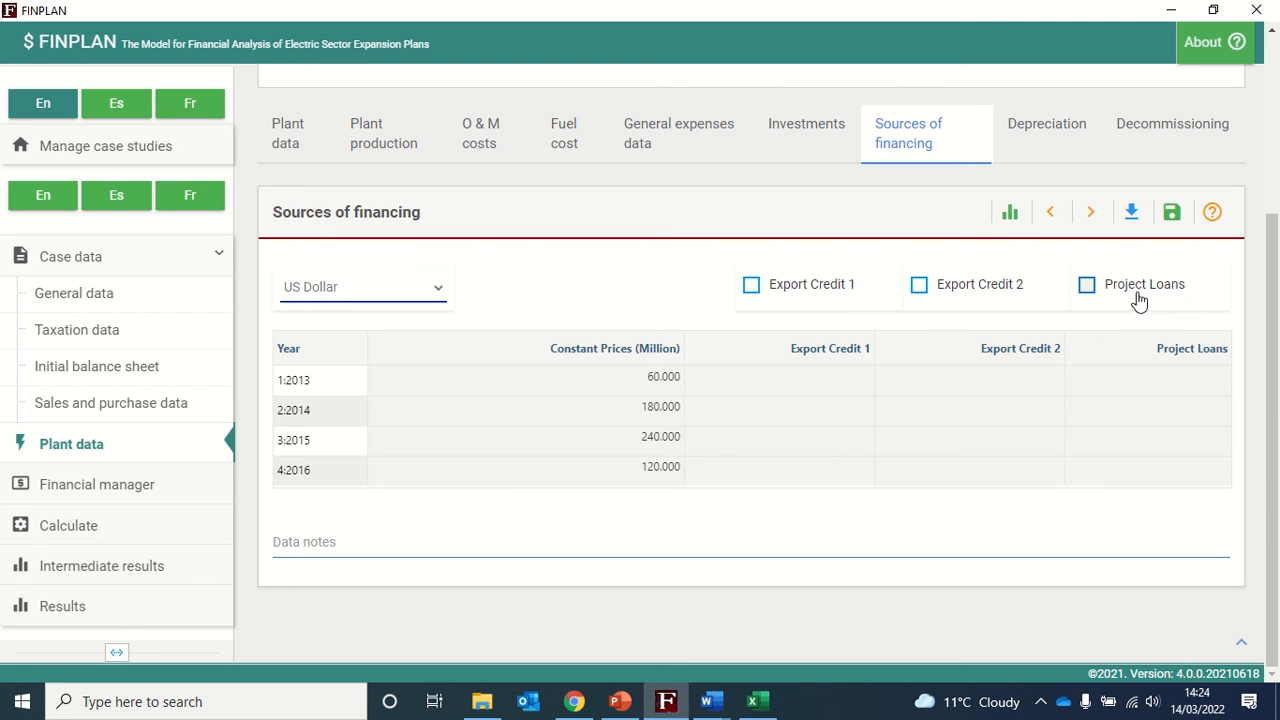
{"action": "left_click", "coordinate": [751, 289]}
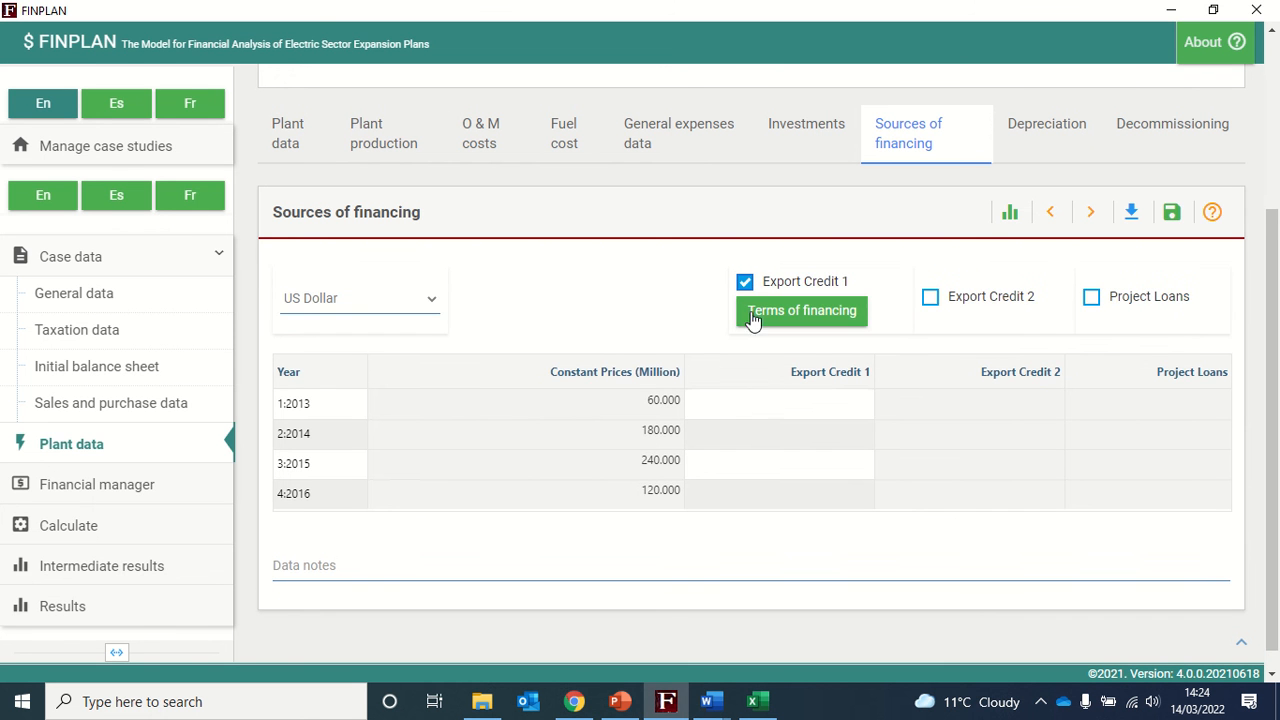
- Enter 85 percent Export Credit 1 financing for each year from 2013 to 2016 in US Dollar
{"action": "left_click", "coordinate": [752, 405]}
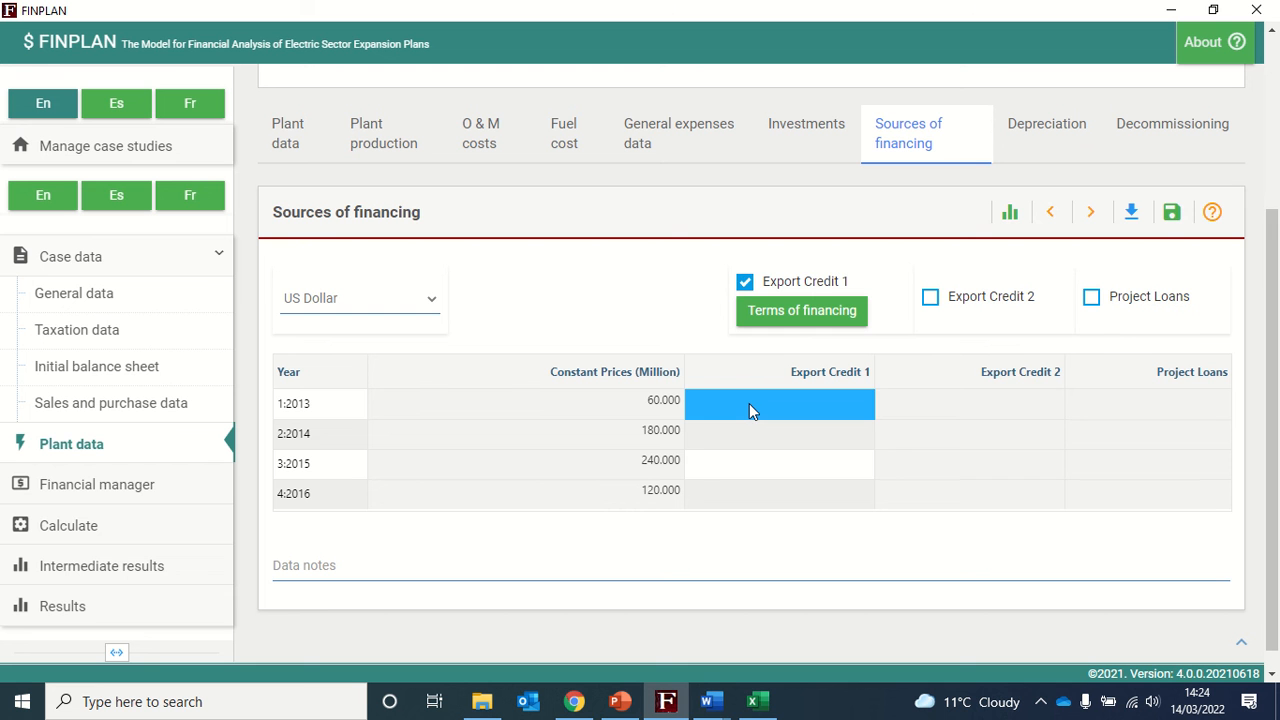
{"action": "type", "text": "85"}
{"action": "key", "text": "Return"}
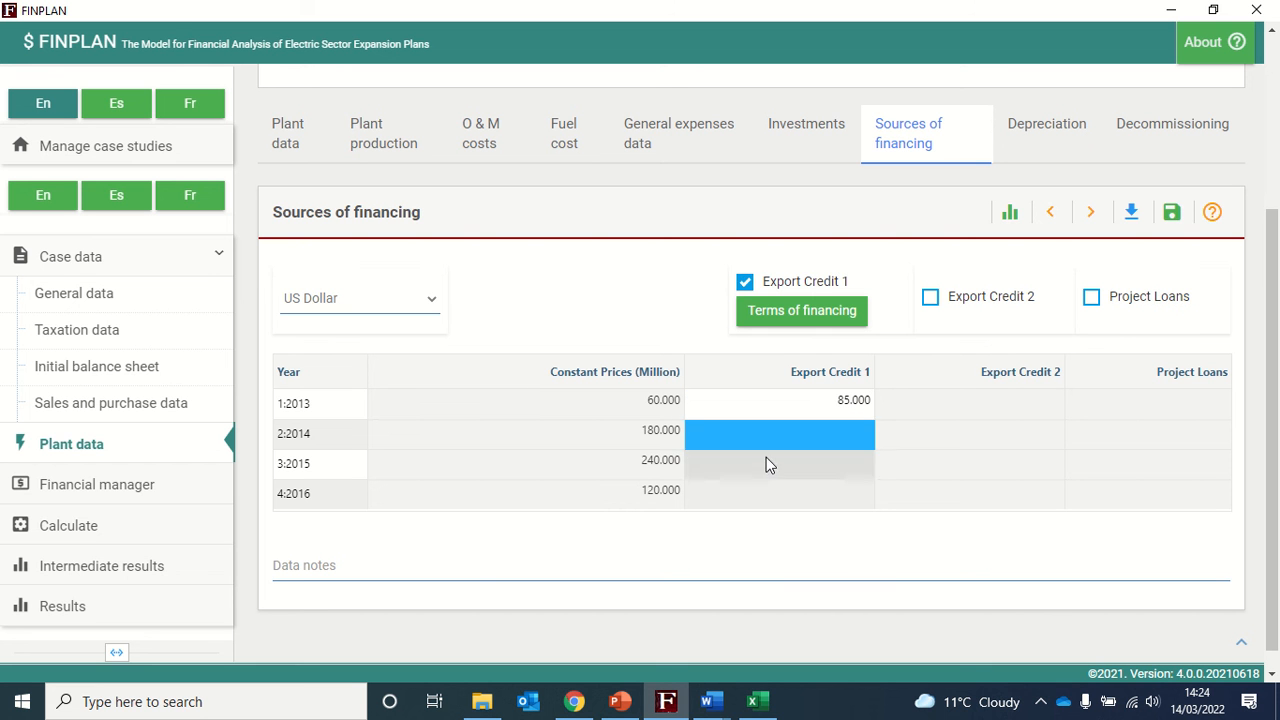
{"action": "type", "text": "85"}
{"action": "key", "text": "Return"}
{"action": "type", "text": "85"}
{"action": "key", "text": "Return"}
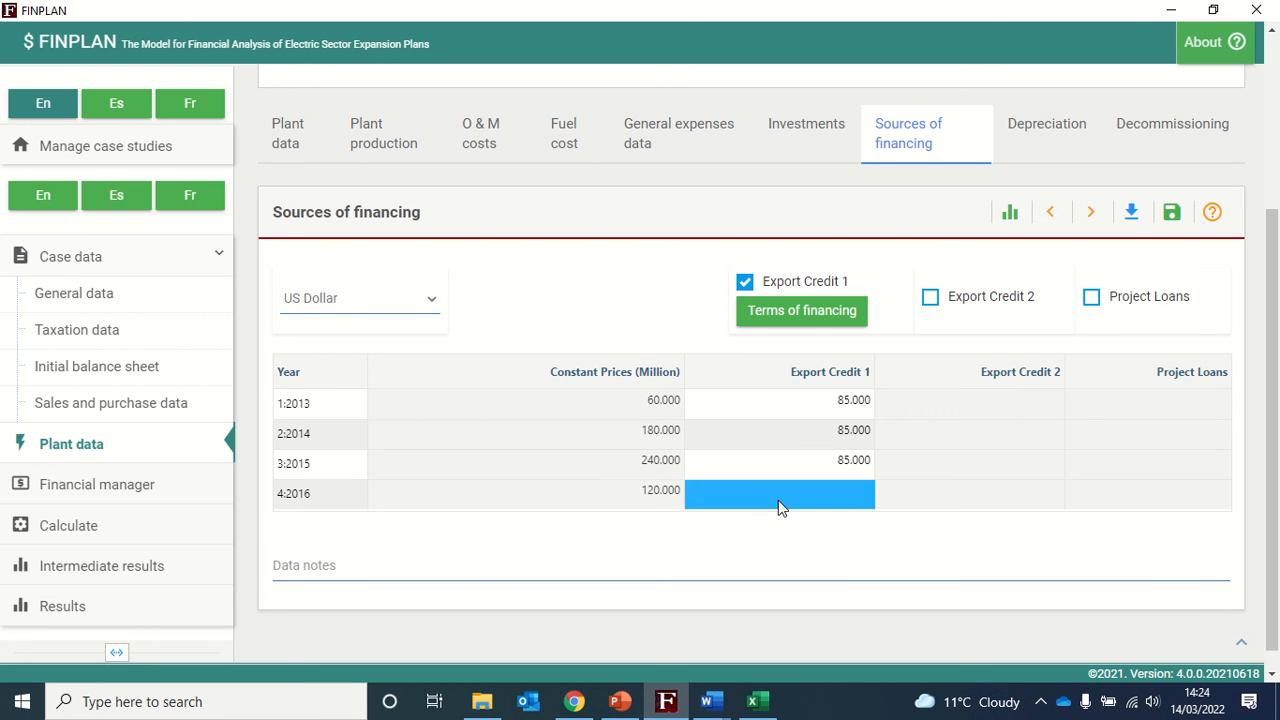
{"action": "type", "text": "85"}
{"action": "key", "text": "Return"}
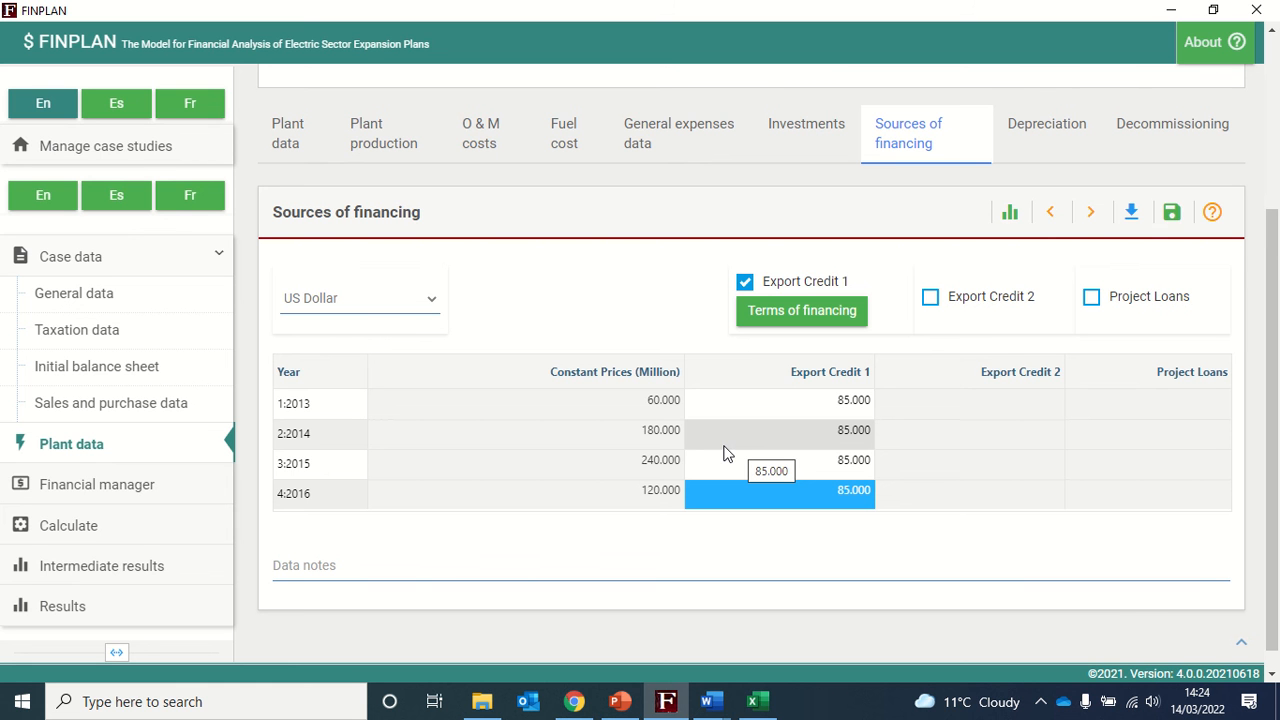
- Enable Project Loans, enter 15 percent for each year from 2013 to 2016, and save the financing data
{"action": "left_click", "coordinate": [1091, 298]}
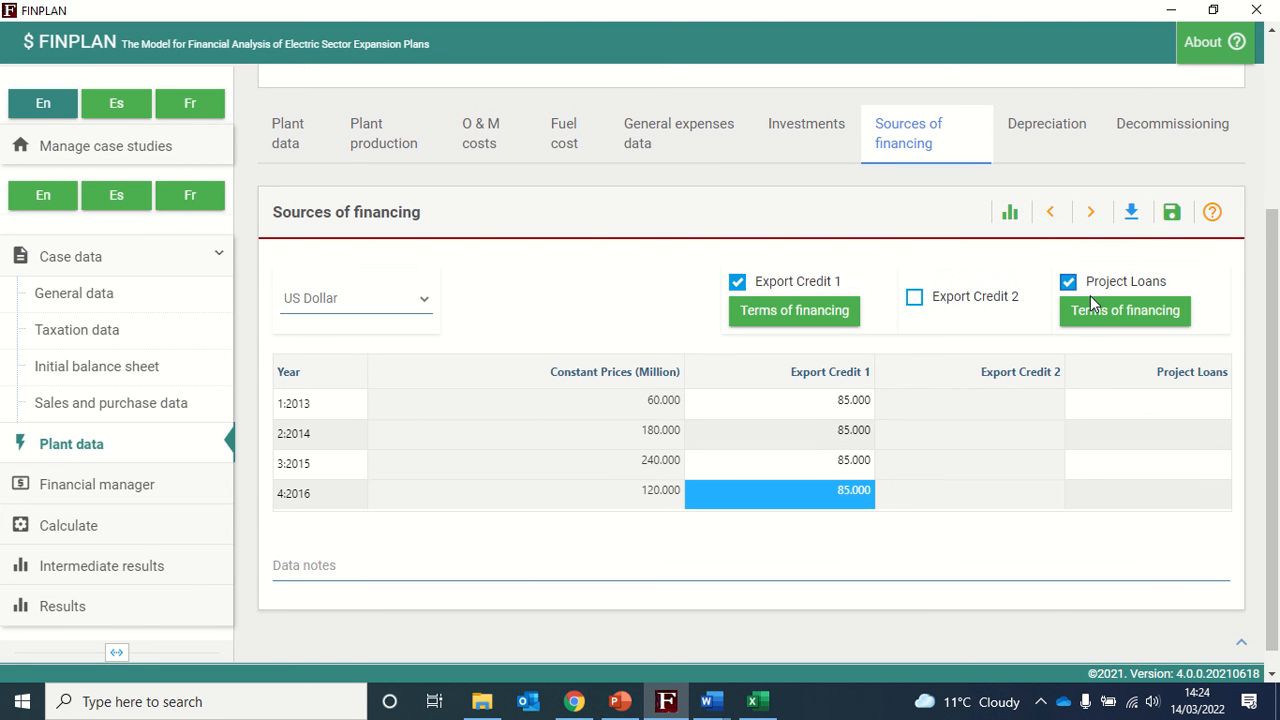
{"action": "left_click", "coordinate": [1169, 401]}
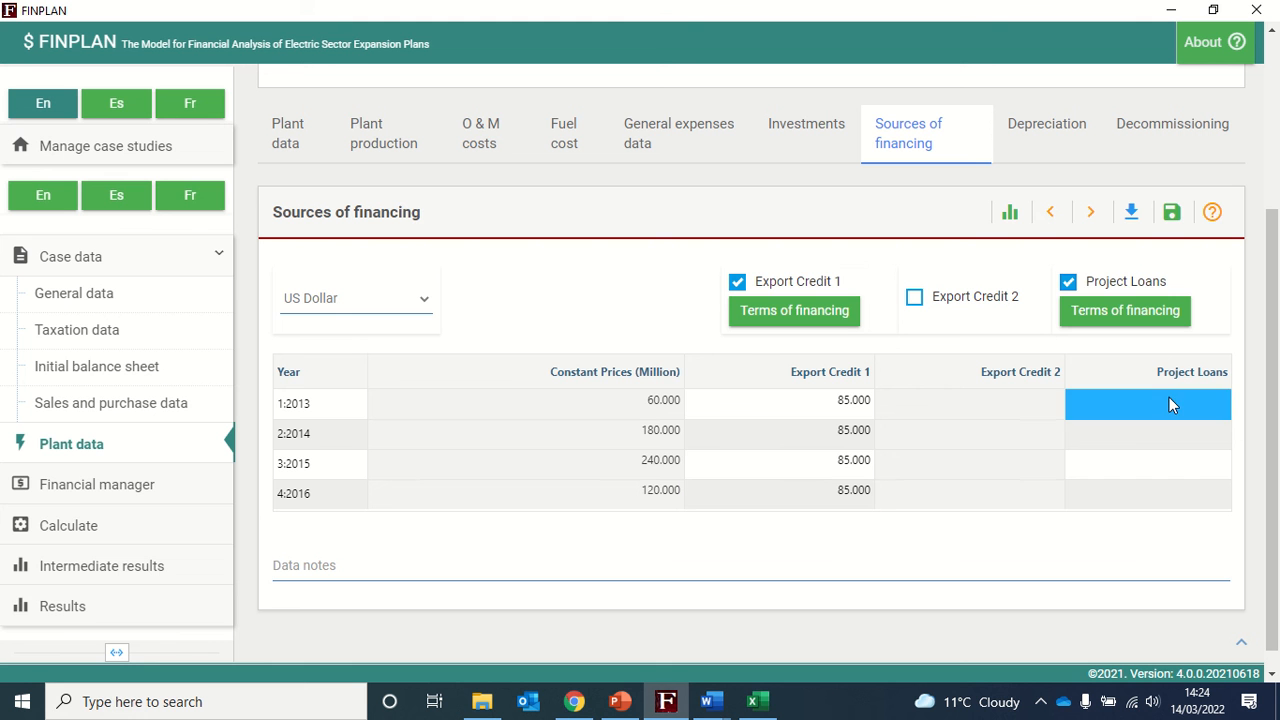
{"action": "type", "text": "15"}
{"action": "left_click", "coordinate": [1157, 437]}
{"action": "type", "text": "15"}
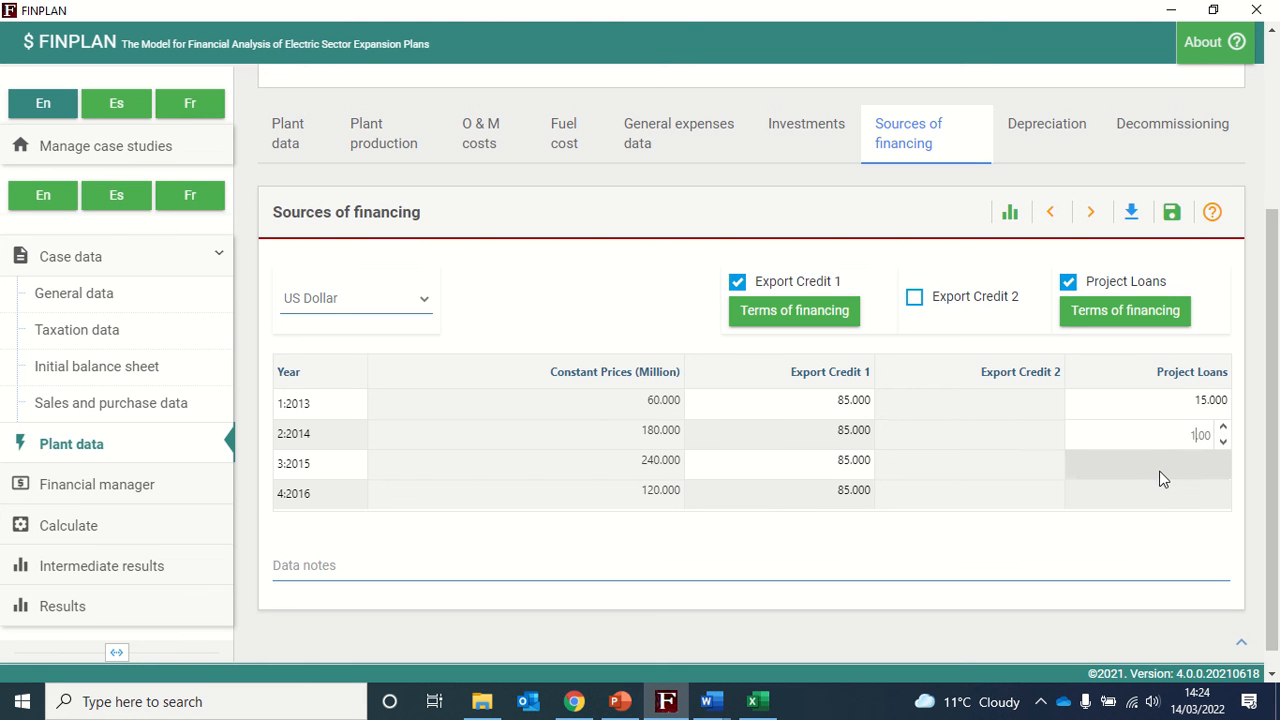
{"action": "left_click", "coordinate": [1161, 477]}
{"action": "type", "text": "15"}
{"action": "left_click", "coordinate": [1160, 498]}
{"action": "type", "text": "15"}
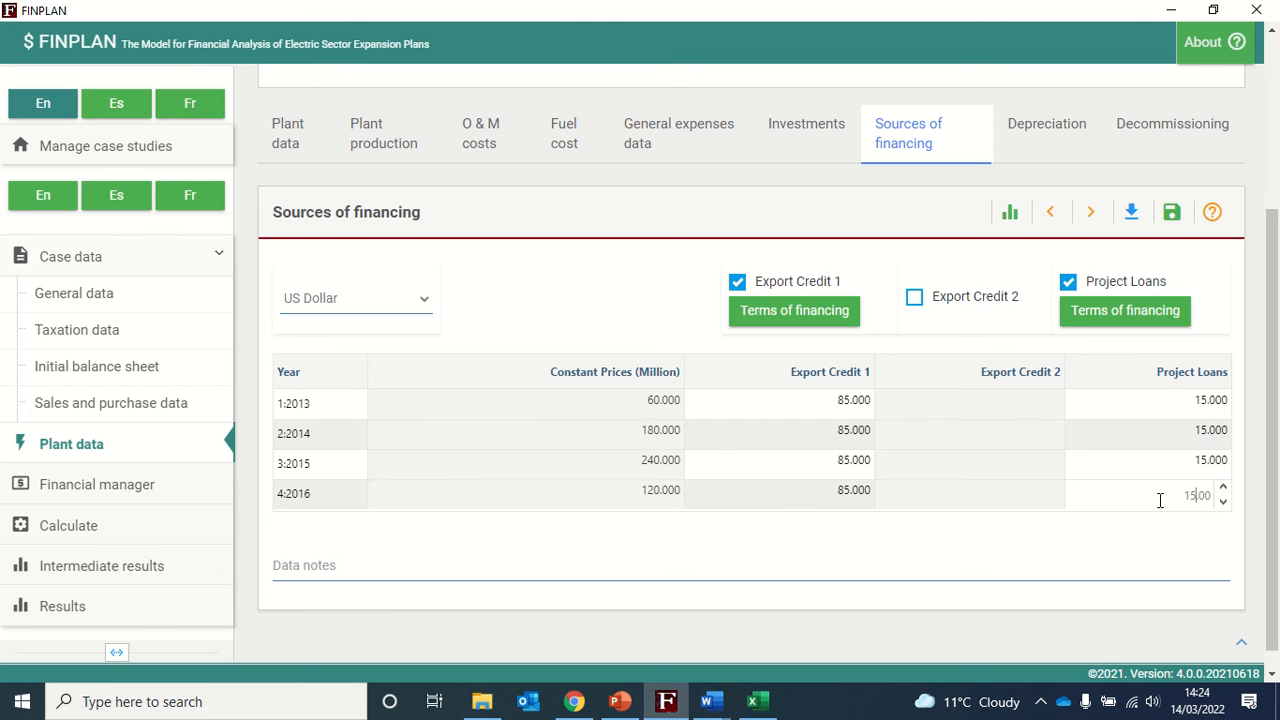
{"action": "key", "text": "Return"}
{"action": "left_click", "coordinate": [1172, 212]}
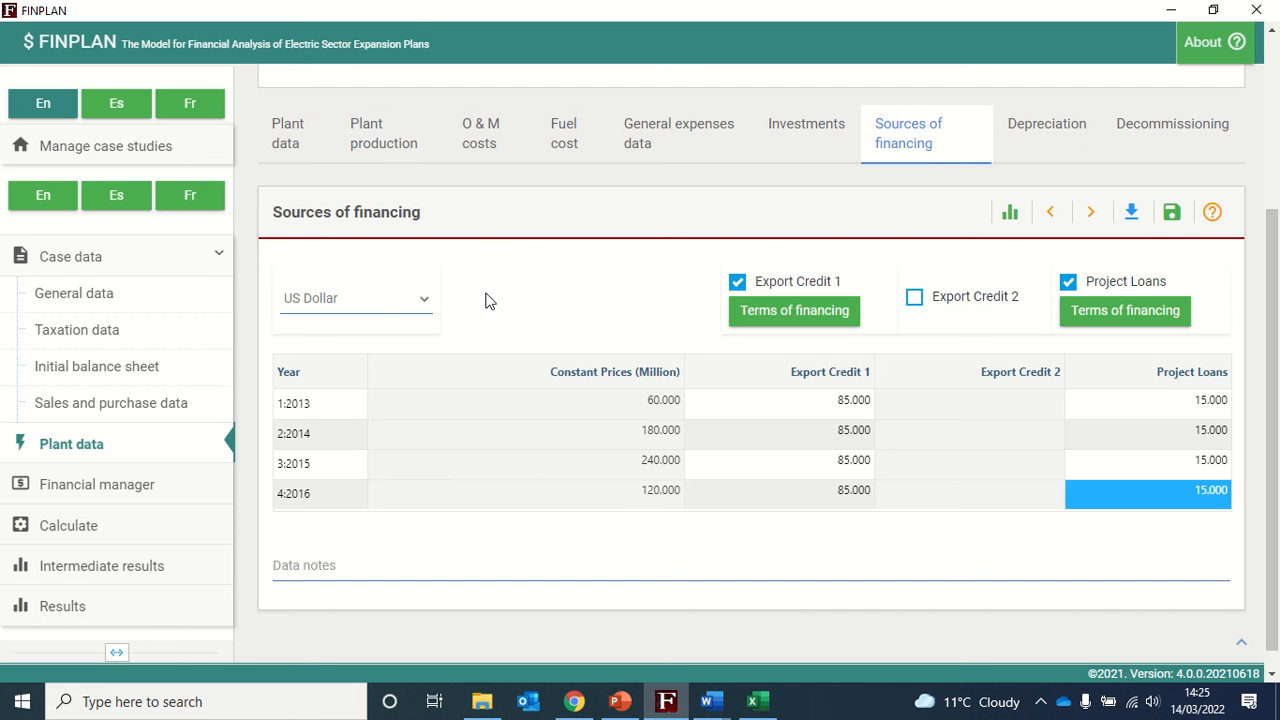
- Switch the sources of financing to Malaysian Ringgit and save that currency's financing data
{"action": "left_click", "coordinate": [357, 310]}
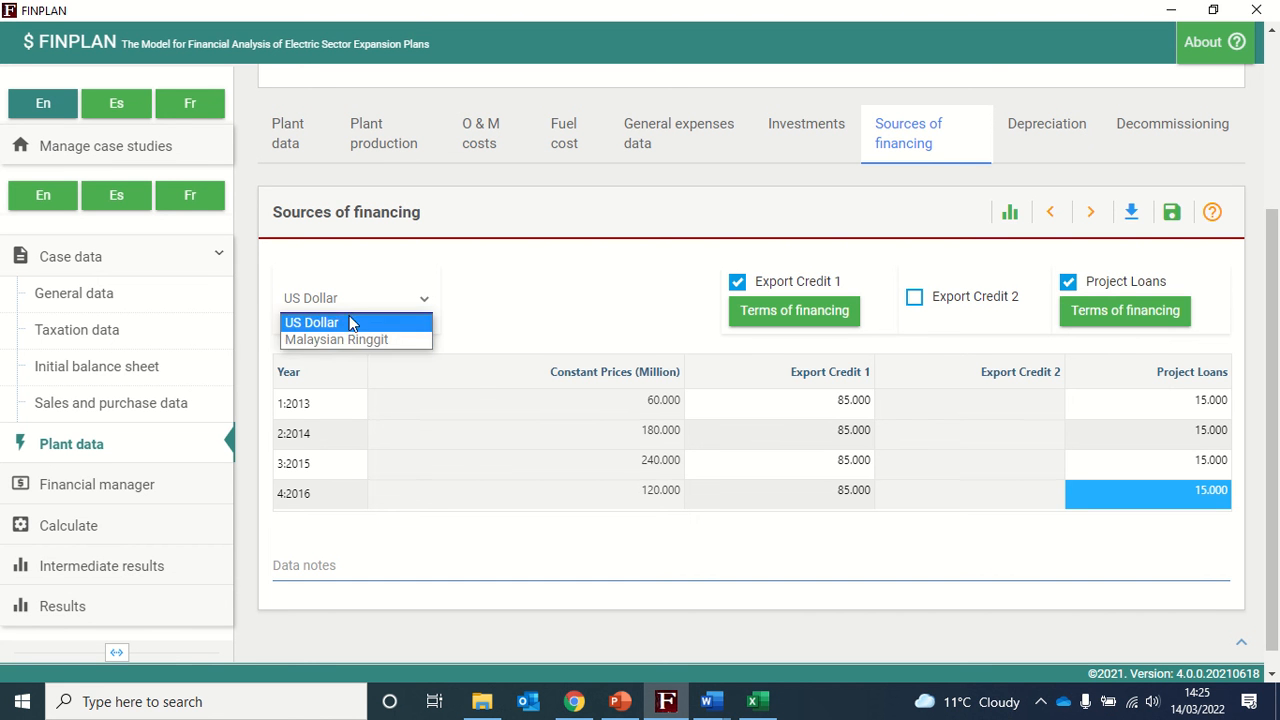
{"action": "left_click", "coordinate": [335, 340]}
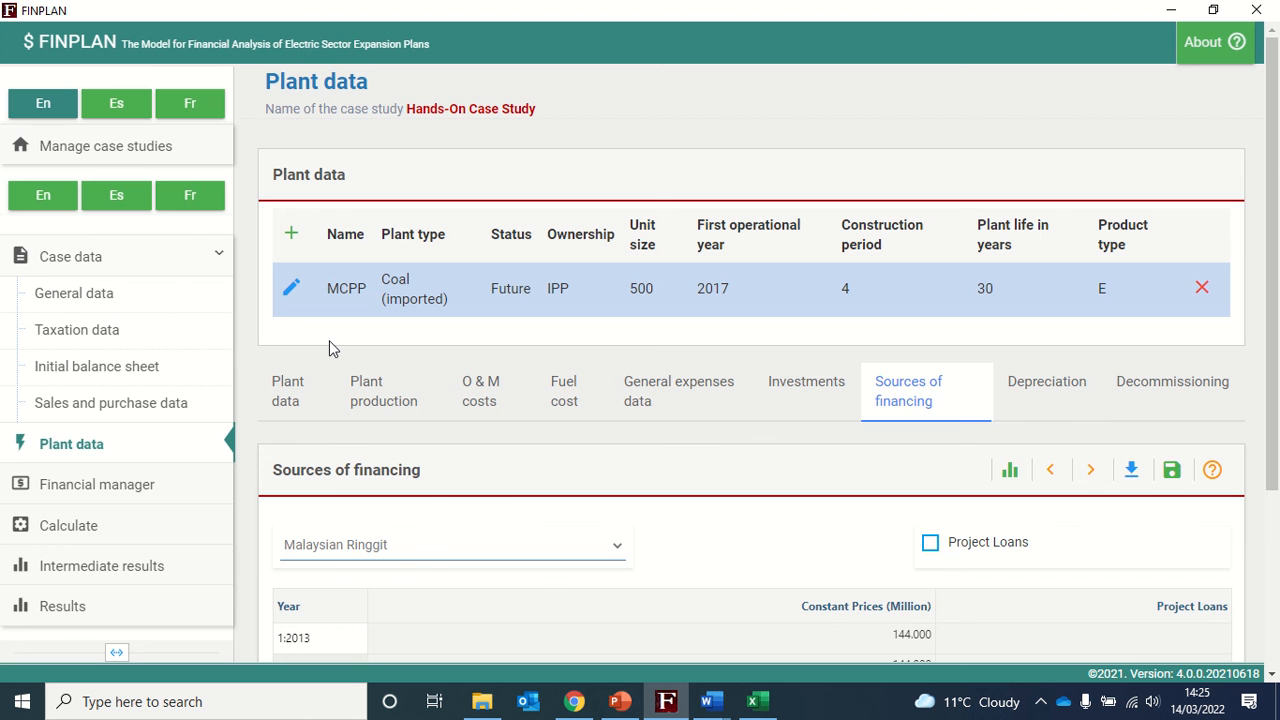
{"action": "scroll", "coordinate": [580, 457], "scroll_direction": "down", "scroll_amount": 3}
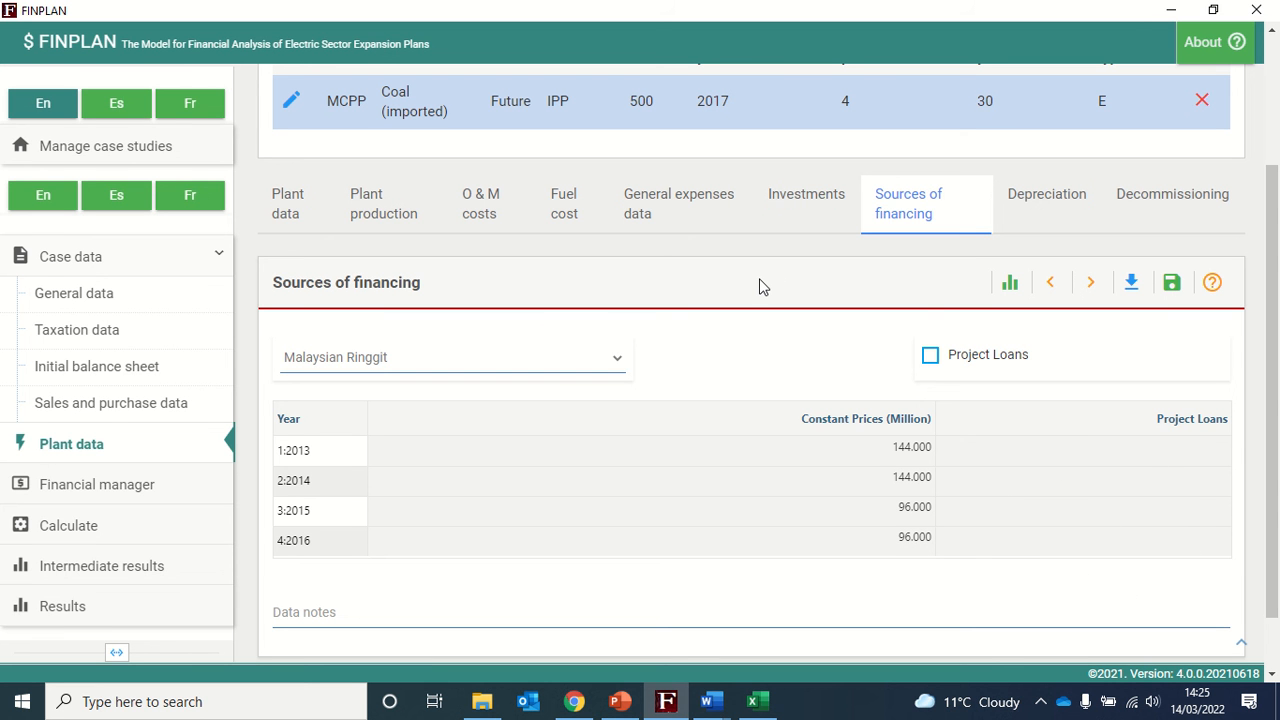
{"action": "left_click", "coordinate": [1171, 284]}
- Return to US Dollar financing and open the terms of financing for Export Credit 1
{"action": "left_click", "coordinate": [557, 362]}
{"action": "left_click", "coordinate": [490, 382]}
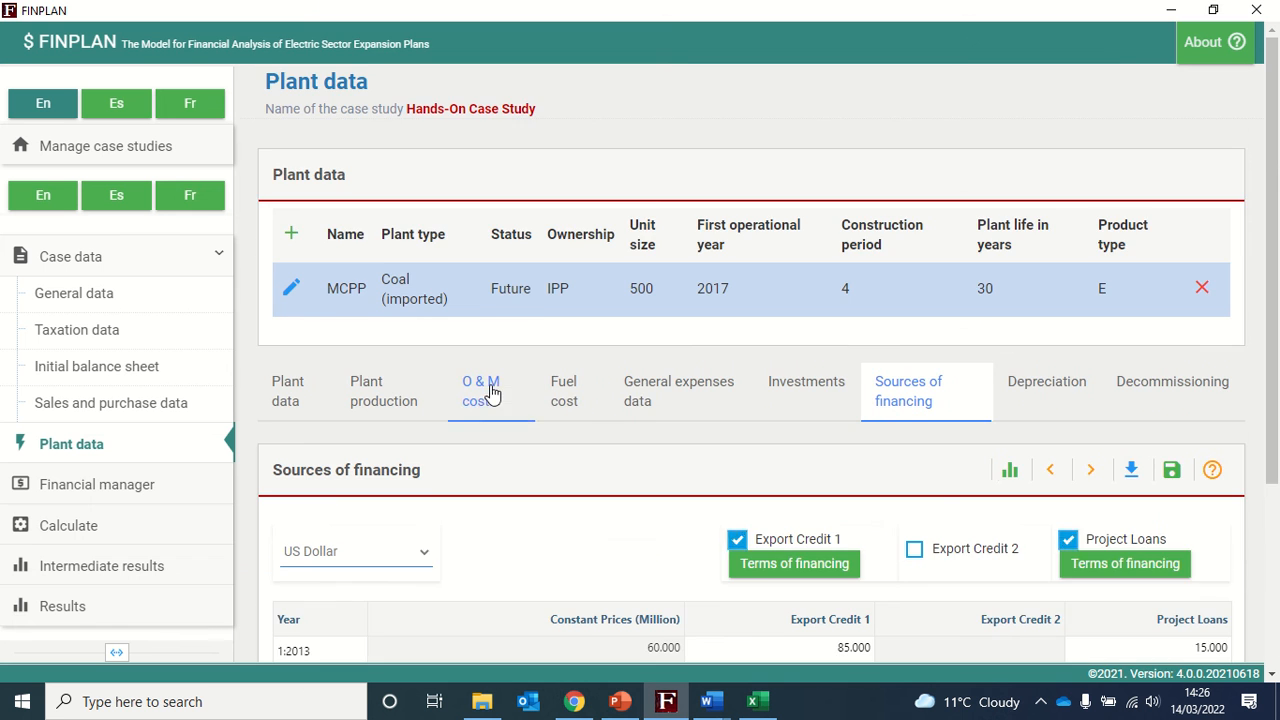
{"action": "scroll", "coordinate": [963, 523], "scroll_direction": "down", "scroll_amount": 2}
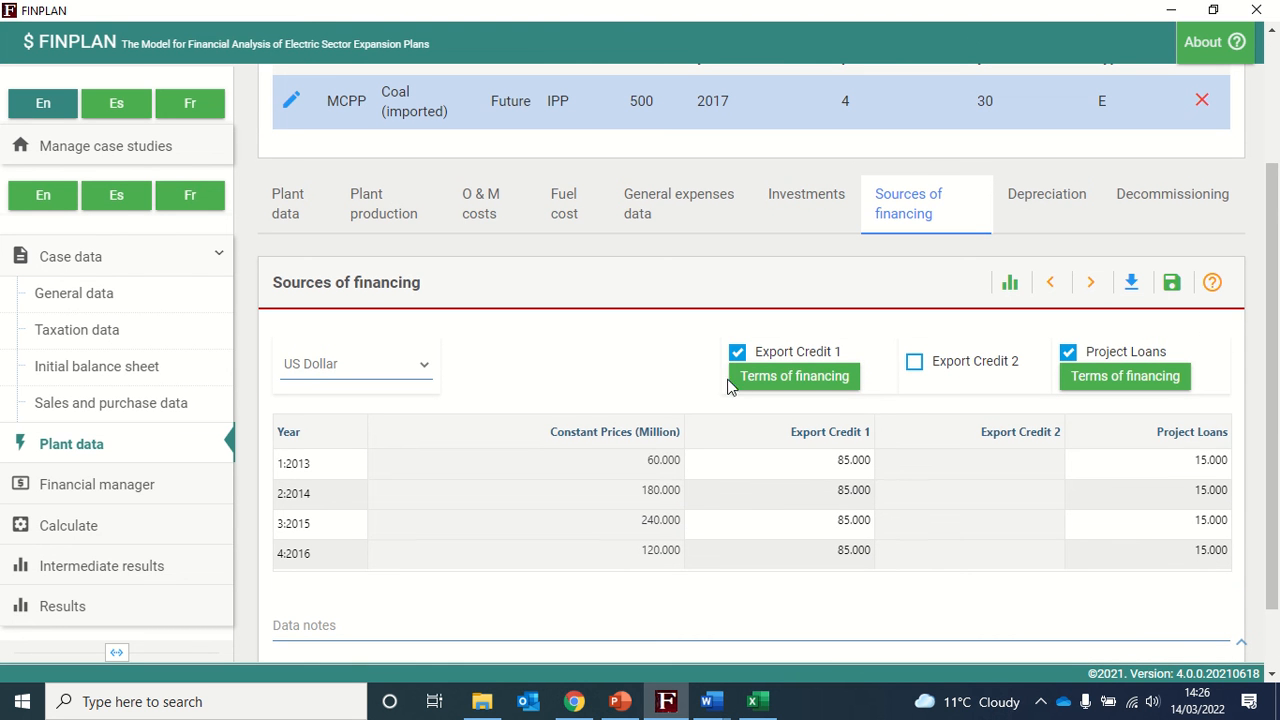
{"action": "left_click", "coordinate": [786, 378]}
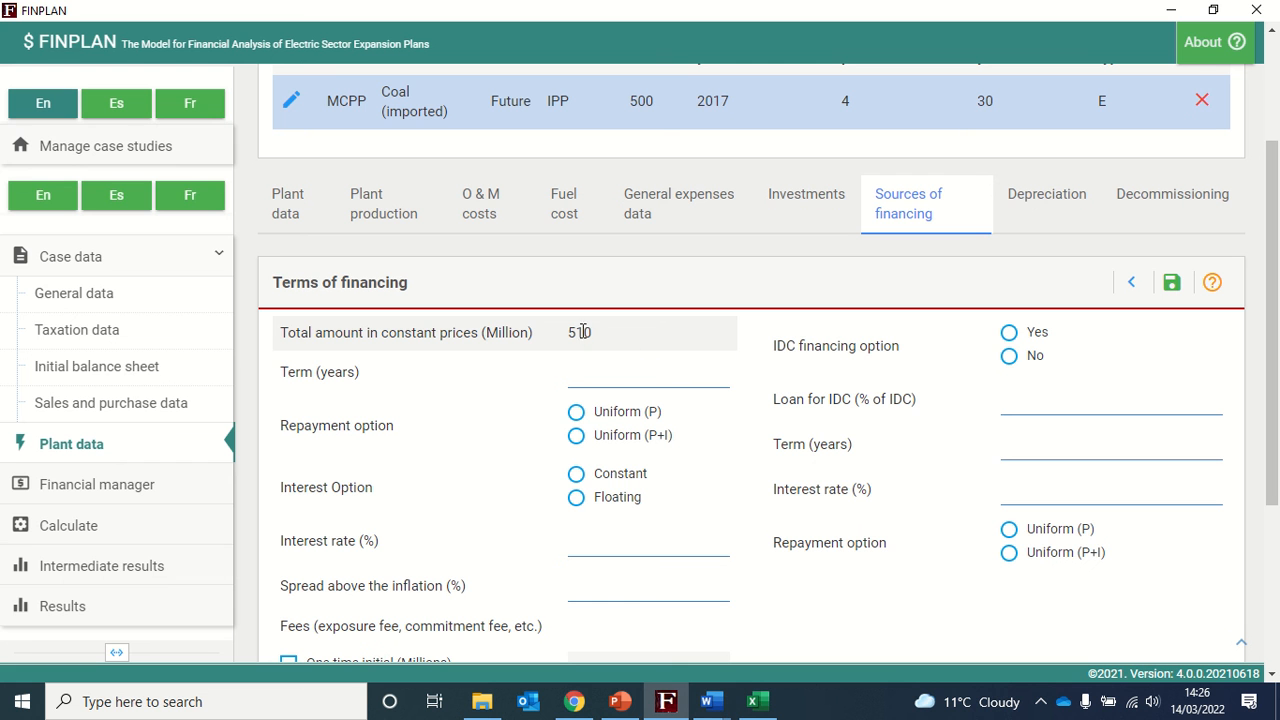
- Set the Export Credit 1 term to 12 years with Uniform (P+I) repayment
{"action": "left_click_drag", "start_coordinate": [569, 333], "coordinate": [597, 336]}
{"action": "left_click", "coordinate": [757, 330]}
{"action": "scroll", "coordinate": [757, 330], "scroll_direction": "down", "scroll_amount": 1}
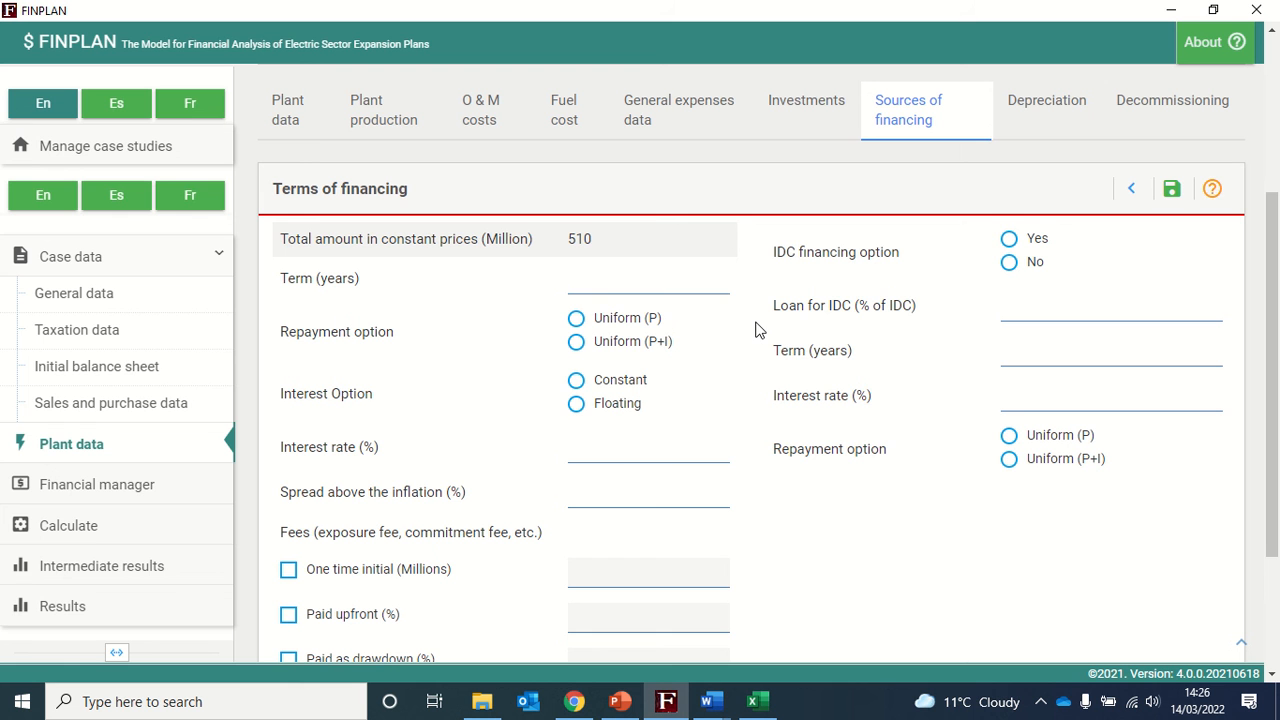
{"action": "left_click", "coordinate": [657, 286]}
{"action": "type", "text": "12"}
{"action": "left_click", "coordinate": [577, 343]}
- Choose a constant interest option with a 3.74 percent interest rate for Export Credit 1
{"action": "left_click", "coordinate": [578, 381]}
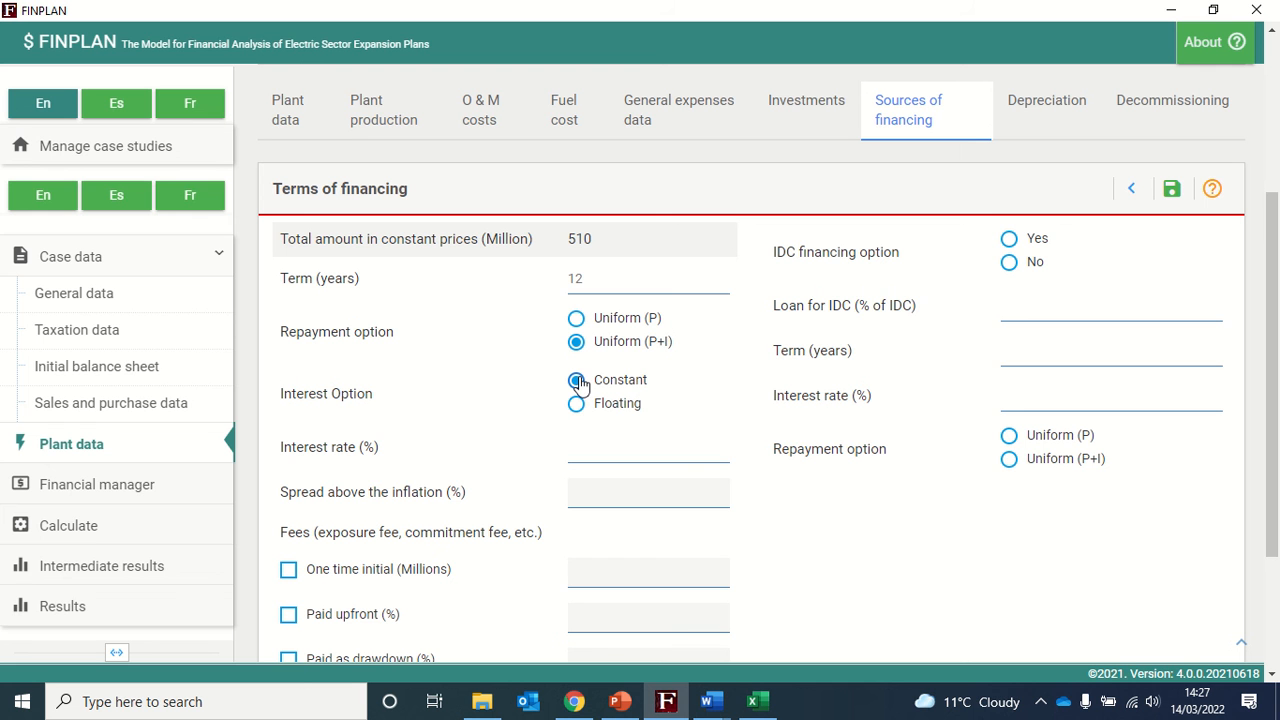
{"action": "left_click", "coordinate": [591, 452]}
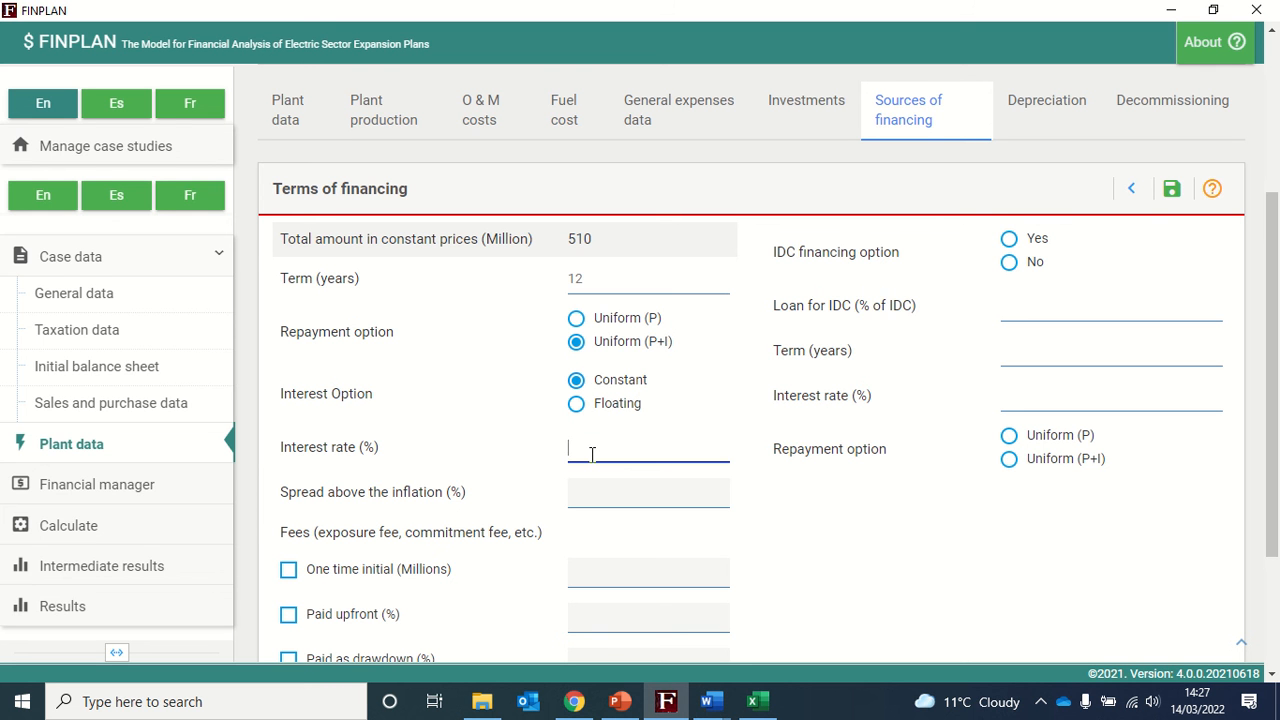
{"action": "type", "text": "3.74"}
{"action": "left_click", "coordinate": [770, 537]}
{"action": "left_click", "coordinate": [1172, 192]}
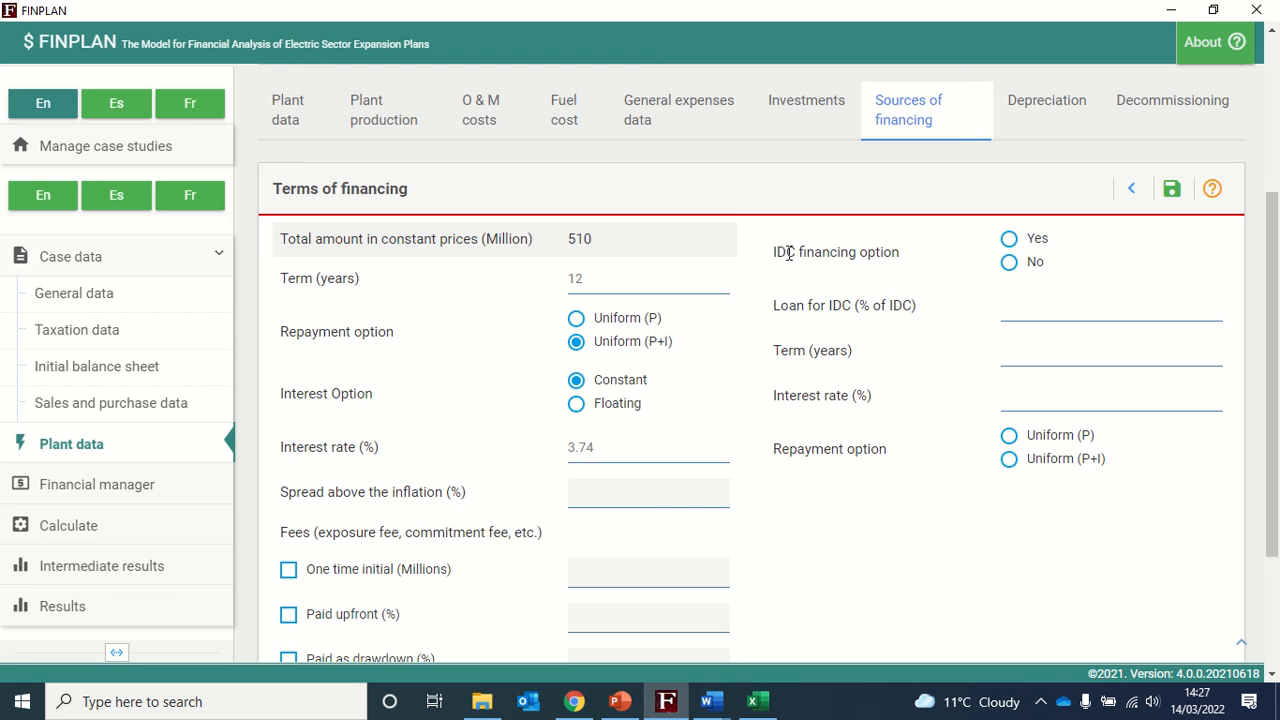
- Set the IDC financing option to No, save the Export Credit 1 terms, and go back
{"action": "left_click", "coordinate": [1009, 264]}
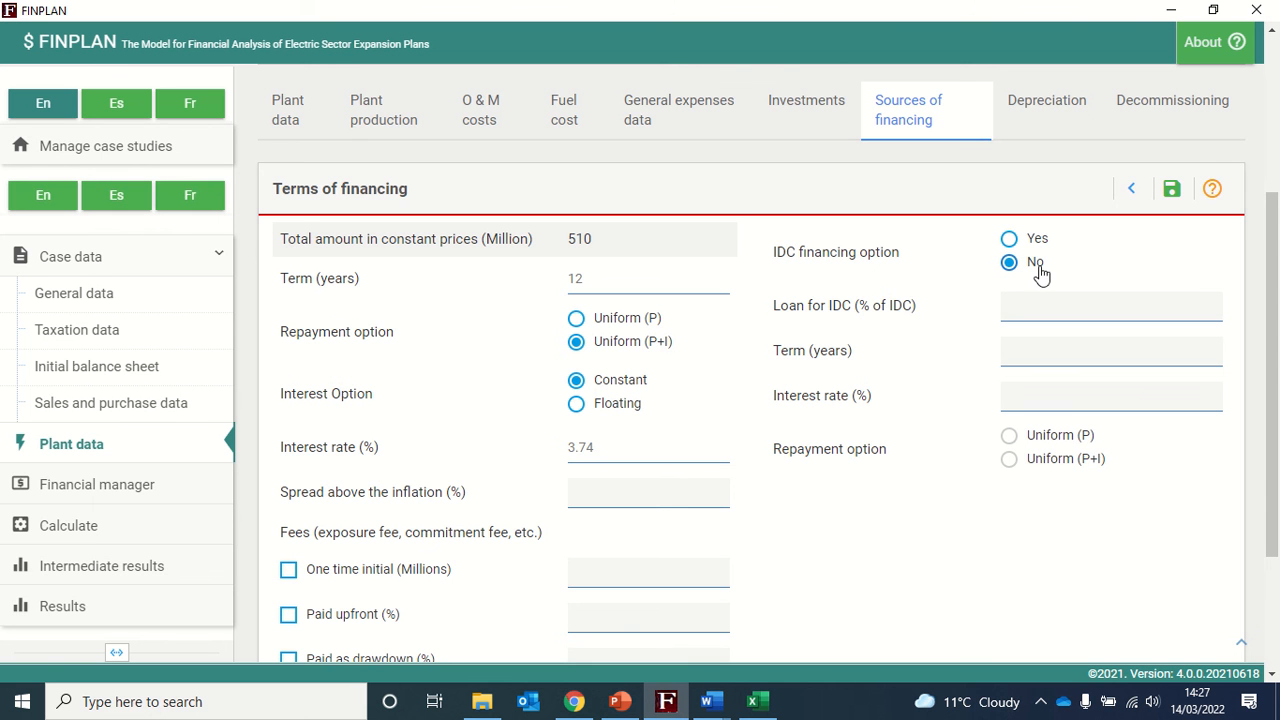
{"action": "left_click", "coordinate": [1170, 190]}
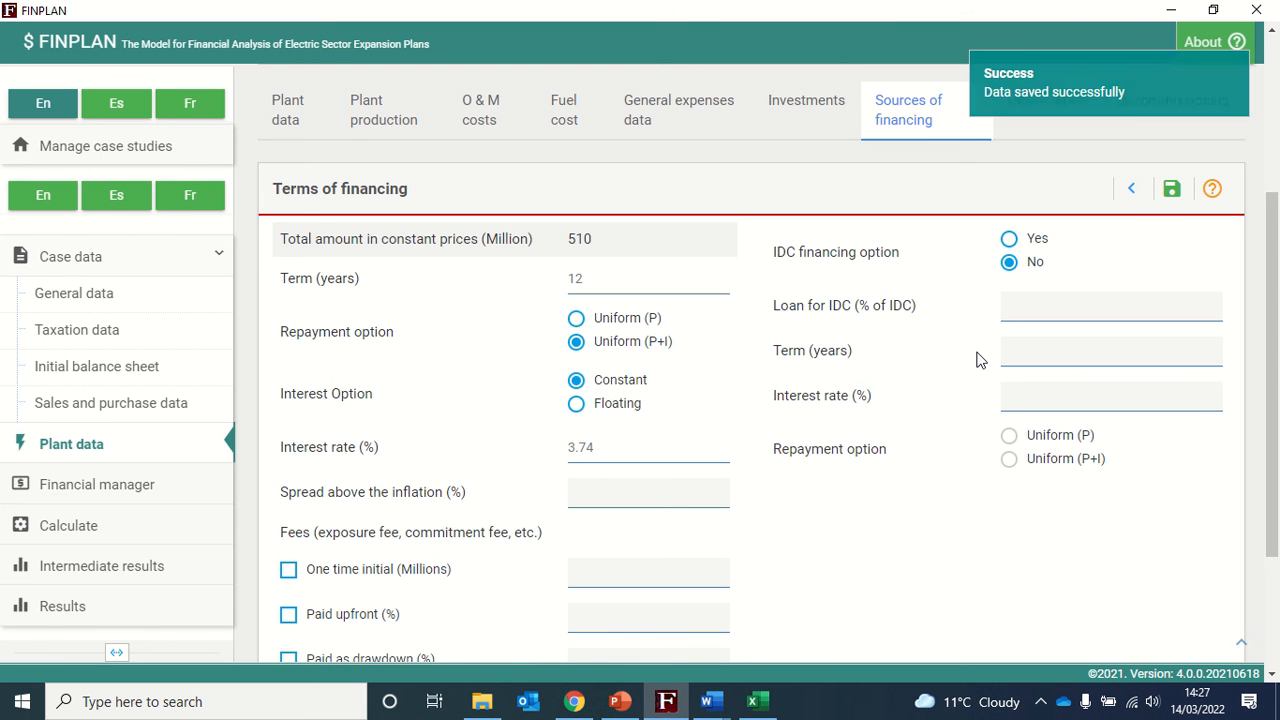
{"action": "left_click", "coordinate": [1130, 191]}
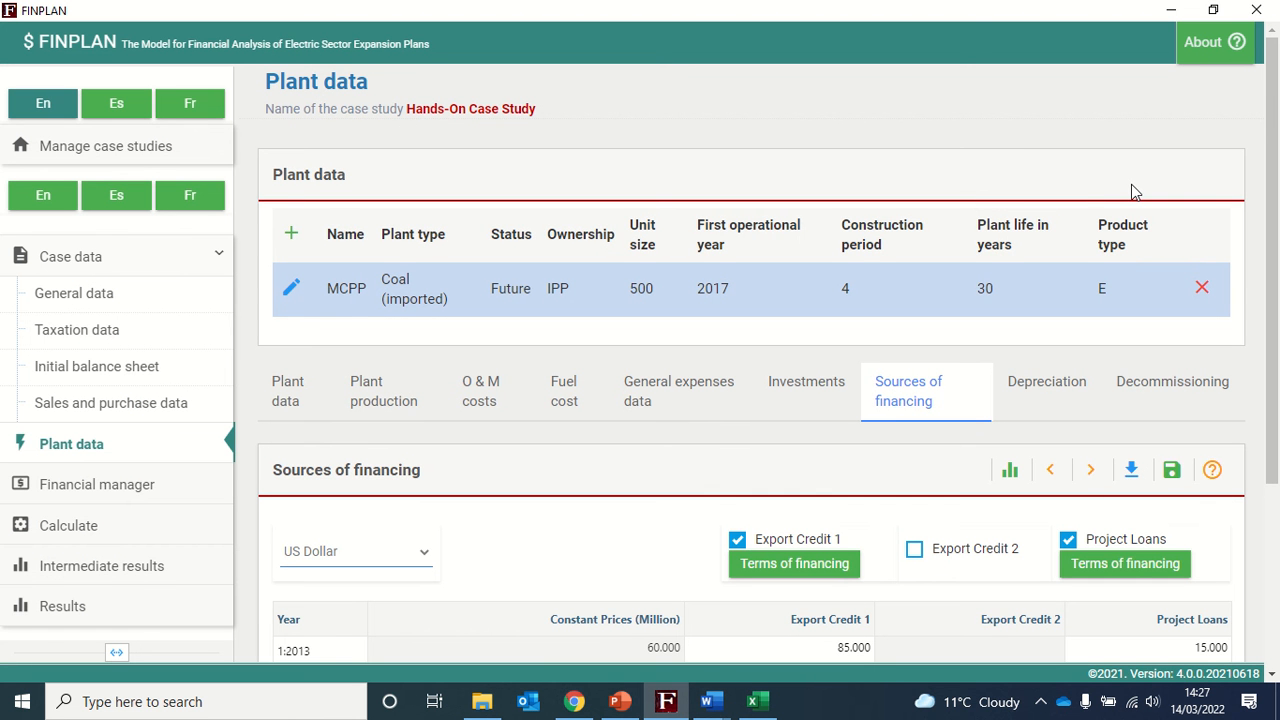
- Open the Project Loans terms of financing and set the term to 8 years
{"action": "scroll", "coordinate": [1133, 191], "scroll_direction": "down", "scroll_amount": 1}
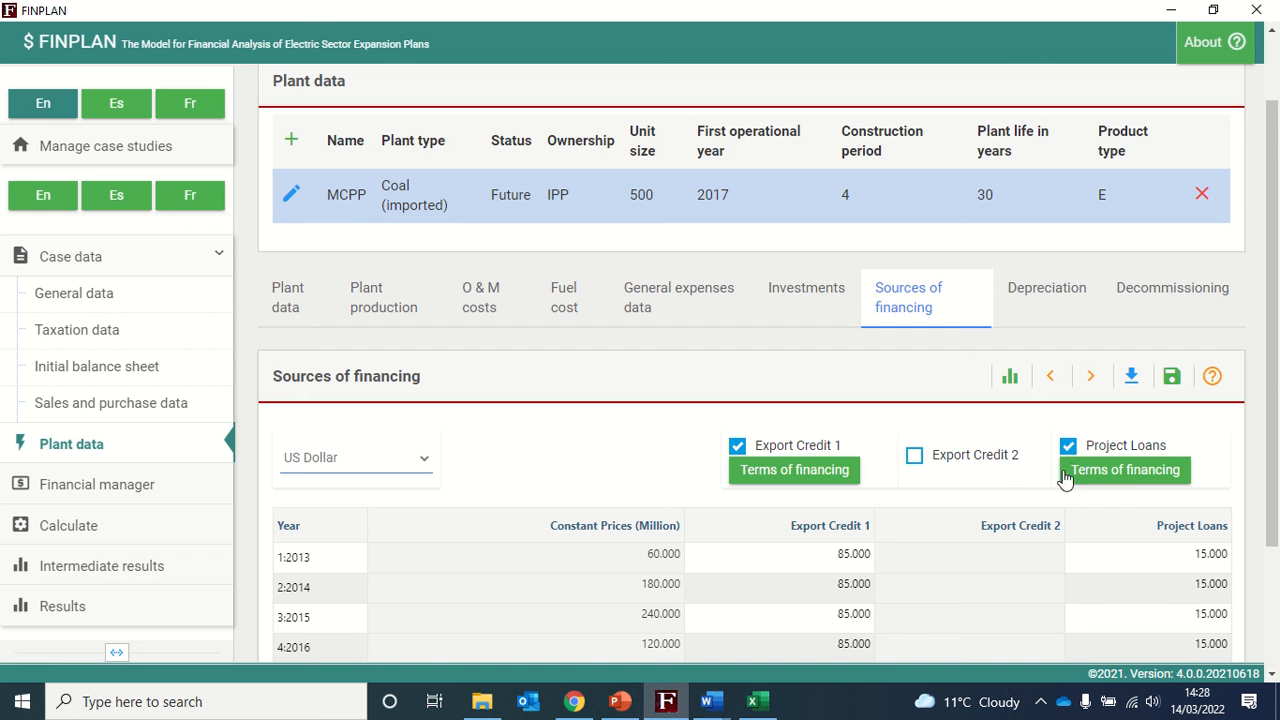
{"action": "left_click", "coordinate": [1143, 474]}
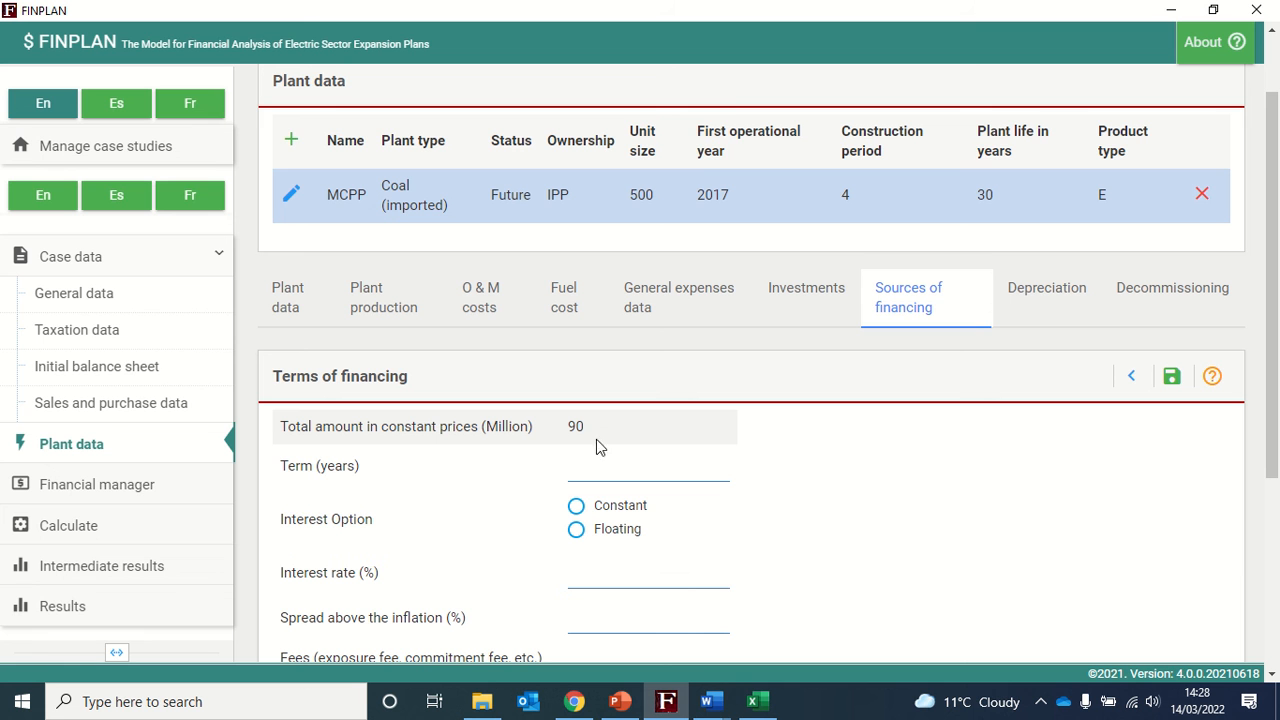
{"action": "left_click_drag", "start_coordinate": [590, 431], "coordinate": [570, 426]}
{"action": "left_click", "coordinate": [602, 476]}
{"action": "type", "text": "8"}
{"action": "left_click", "coordinate": [805, 503]}
- Choose floating interest with a 1.5 percent spread above inflation for Project Loans and save
{"action": "scroll", "coordinate": [805, 503], "scroll_direction": "down", "scroll_amount": 1}
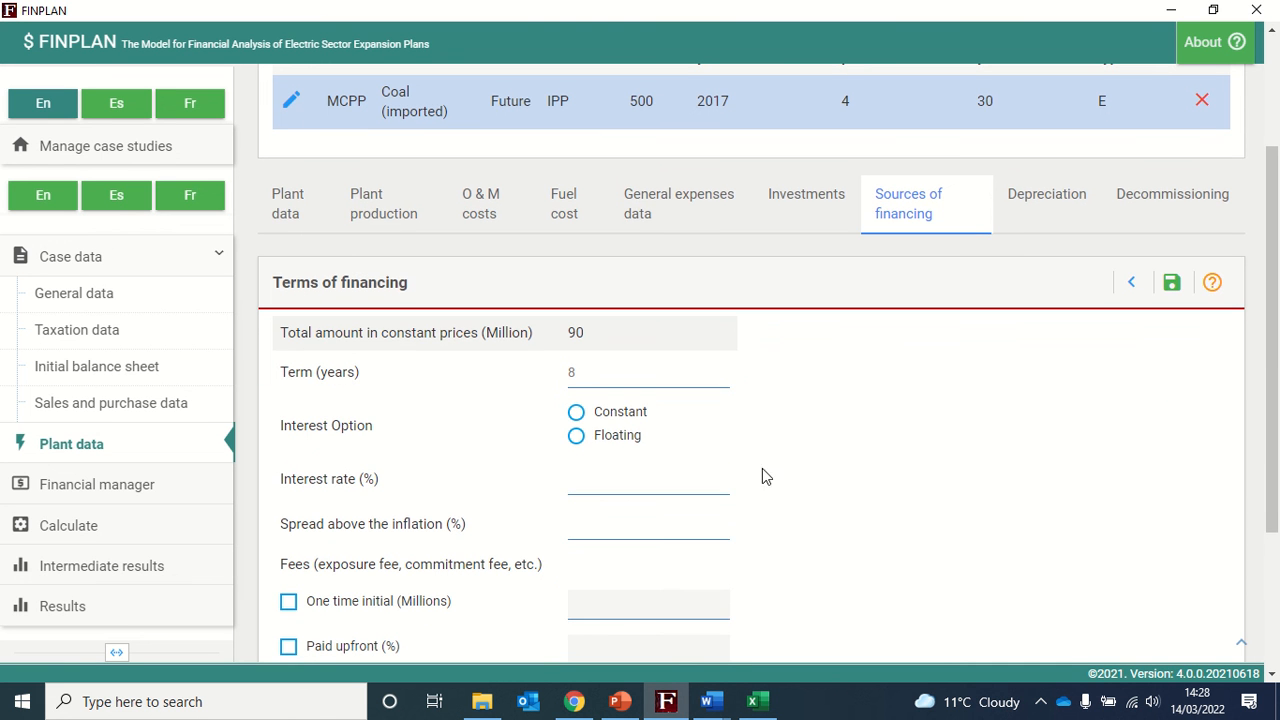
{"action": "left_click", "coordinate": [577, 440]}
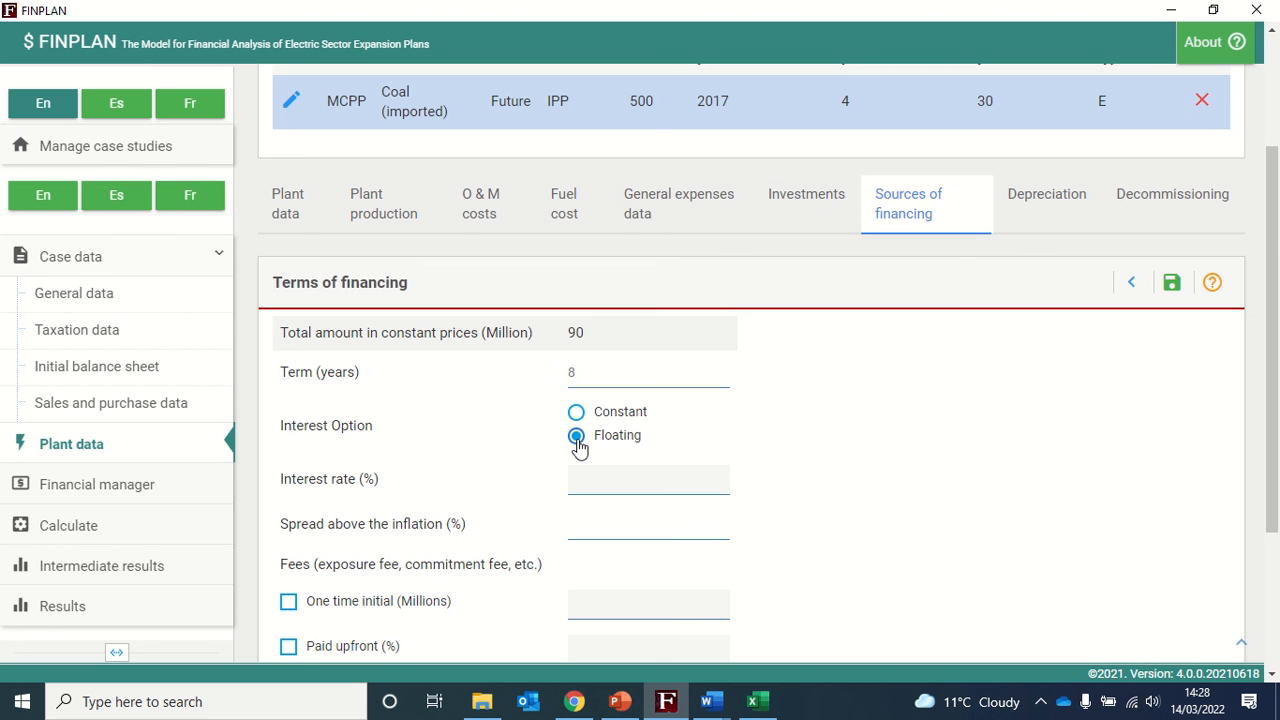
{"action": "scroll", "coordinate": [740, 465], "scroll_direction": "down", "scroll_amount": 1}
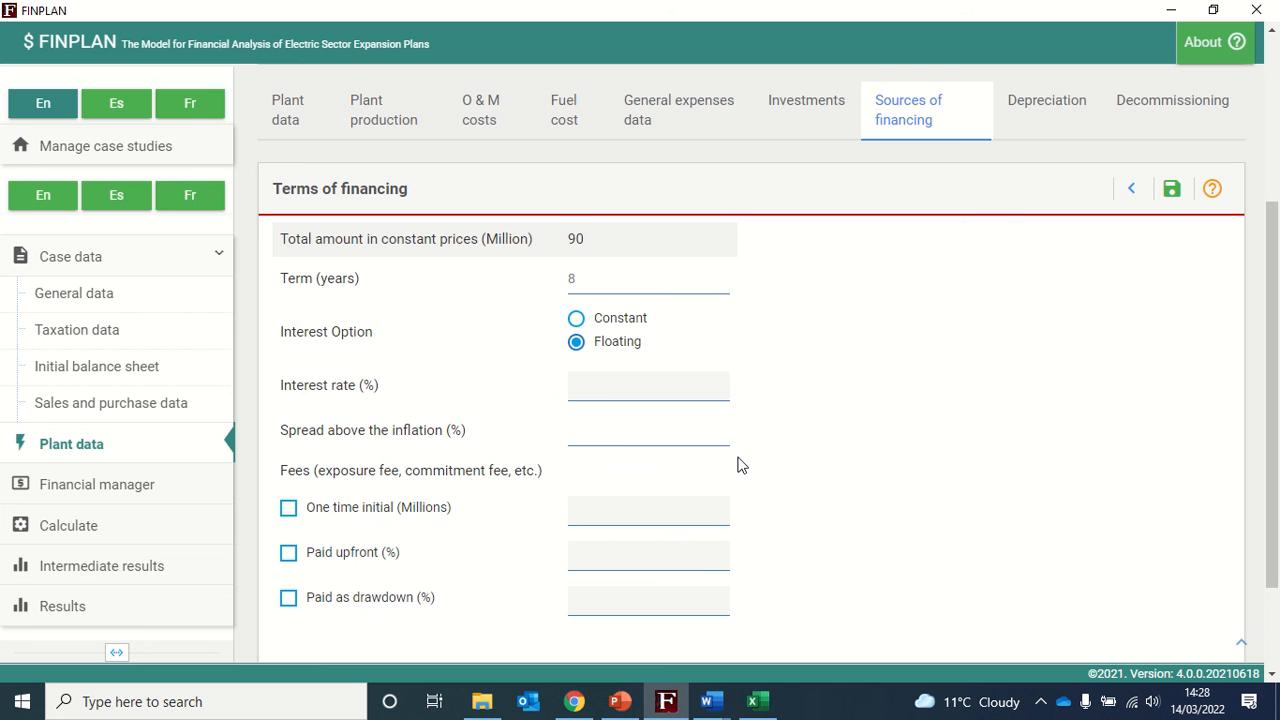
{"action": "left_click", "coordinate": [619, 434]}
{"action": "type", "text": "1.5"}
{"action": "left_click", "coordinate": [1174, 199]}
- Set linear depreciation over 20 years and save the depreciation data
{"action": "left_click", "coordinate": [1043, 108]}
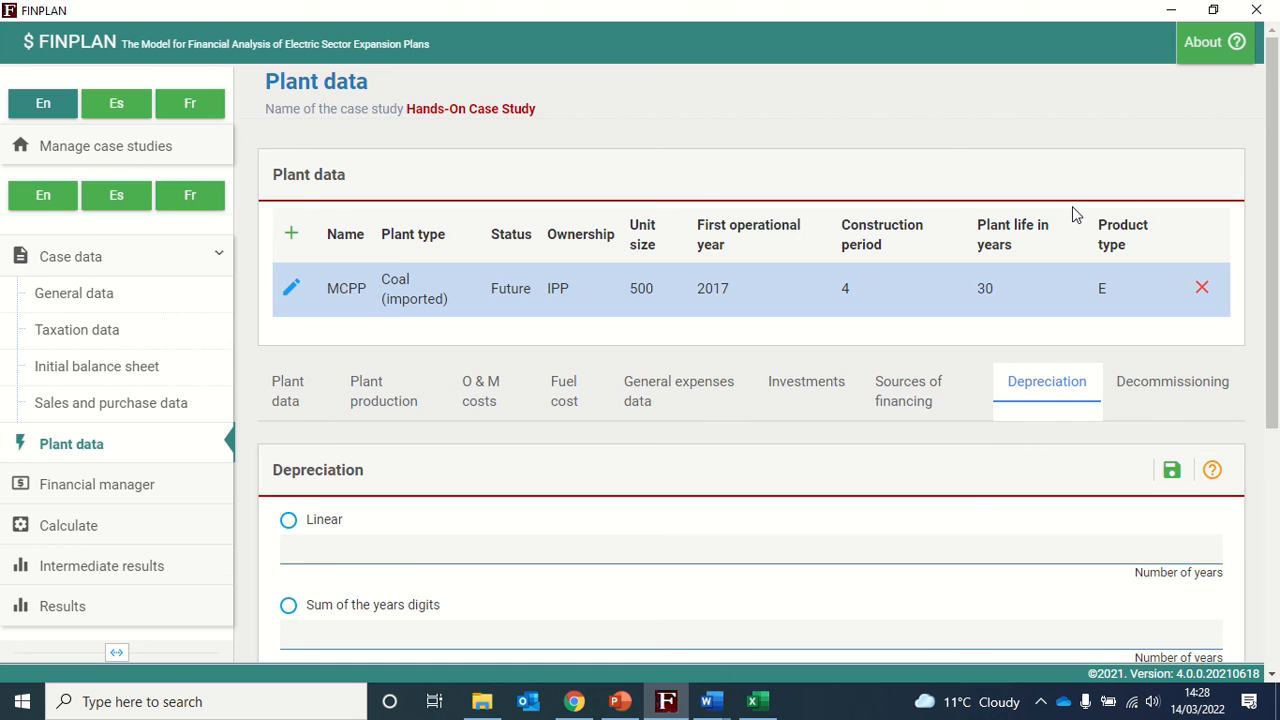
{"action": "scroll", "coordinate": [866, 402], "scroll_direction": "down", "scroll_amount": 2}
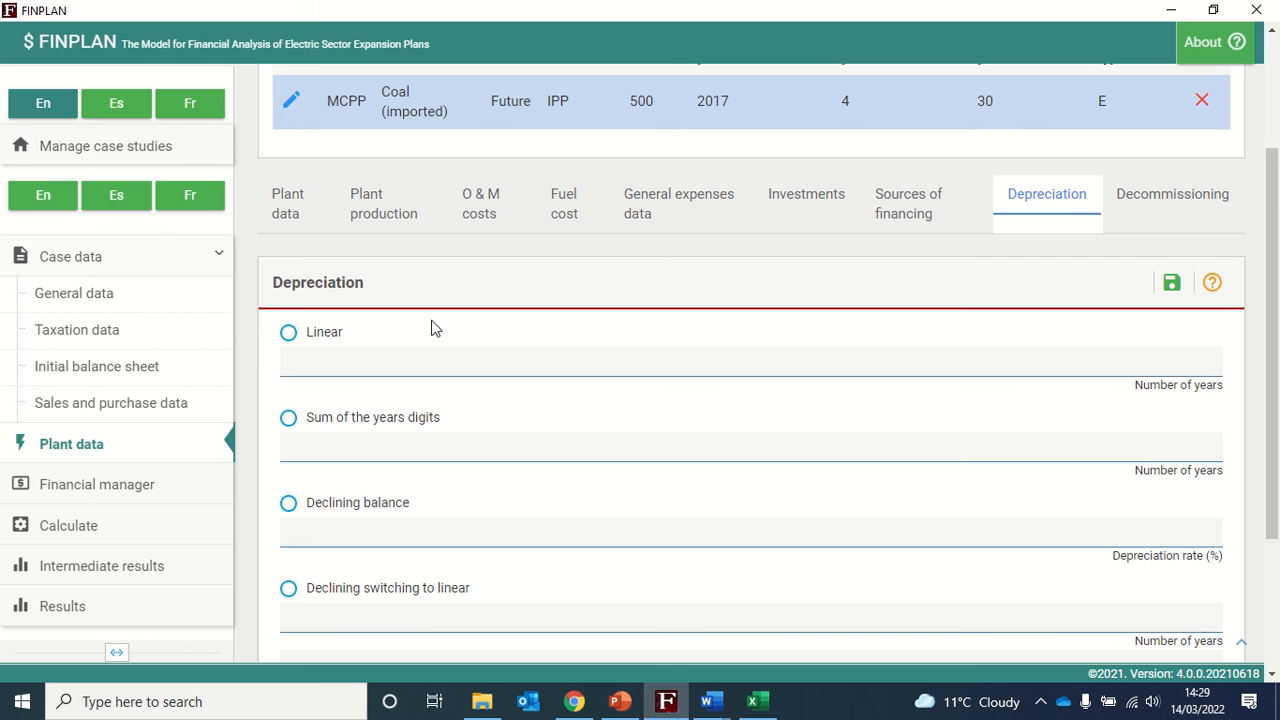
{"action": "left_click", "coordinate": [289, 335]}
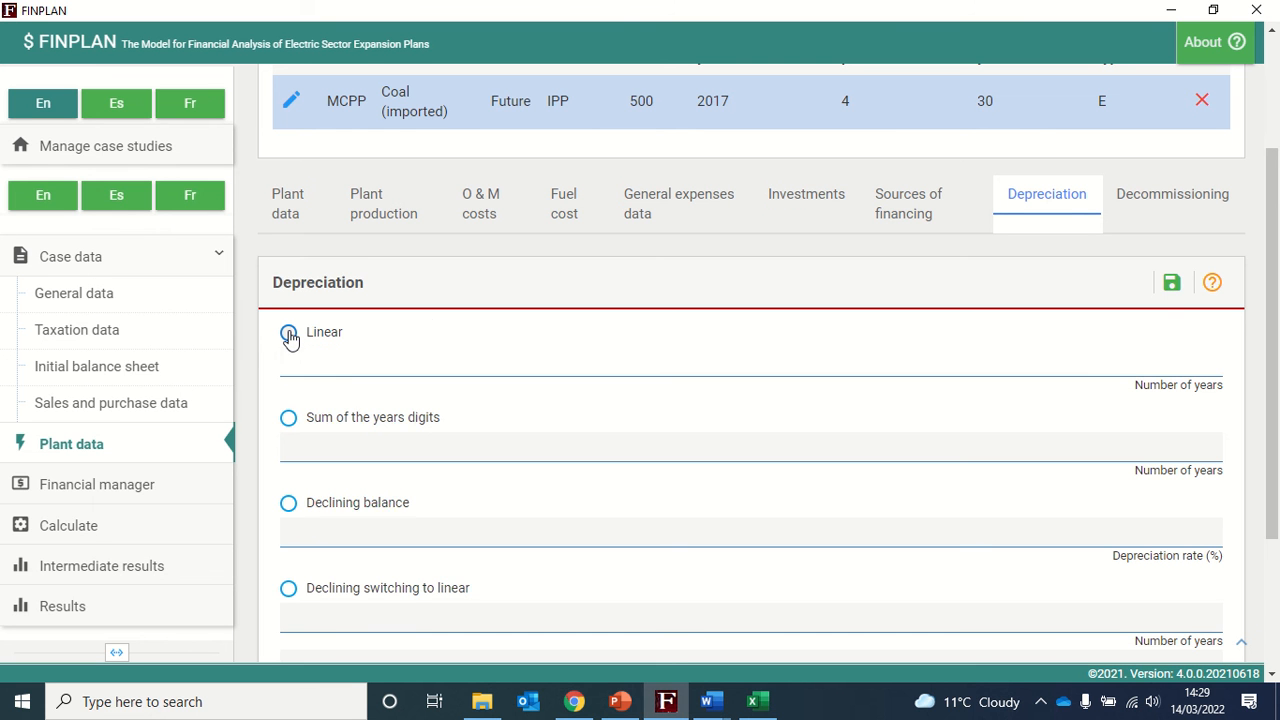
{"action": "left_click", "coordinate": [345, 366]}
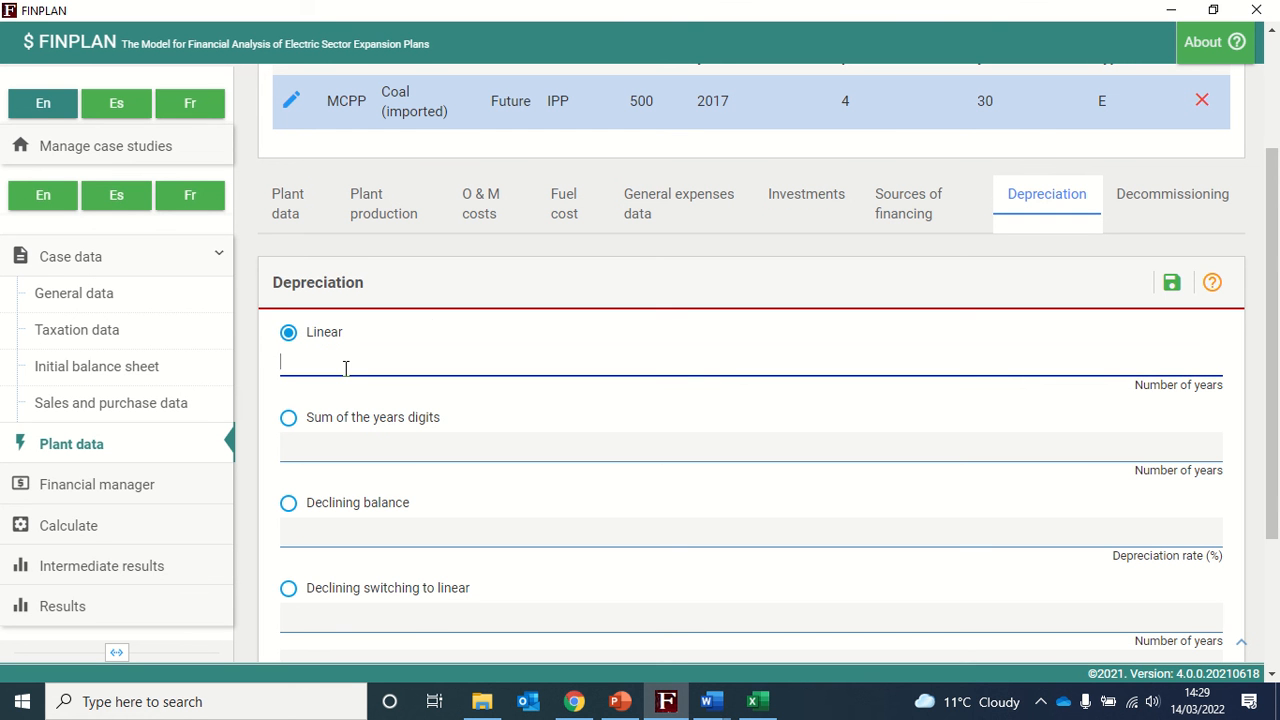
{"action": "type", "text": "20"}
{"action": "left_click", "coordinate": [1172, 288]}
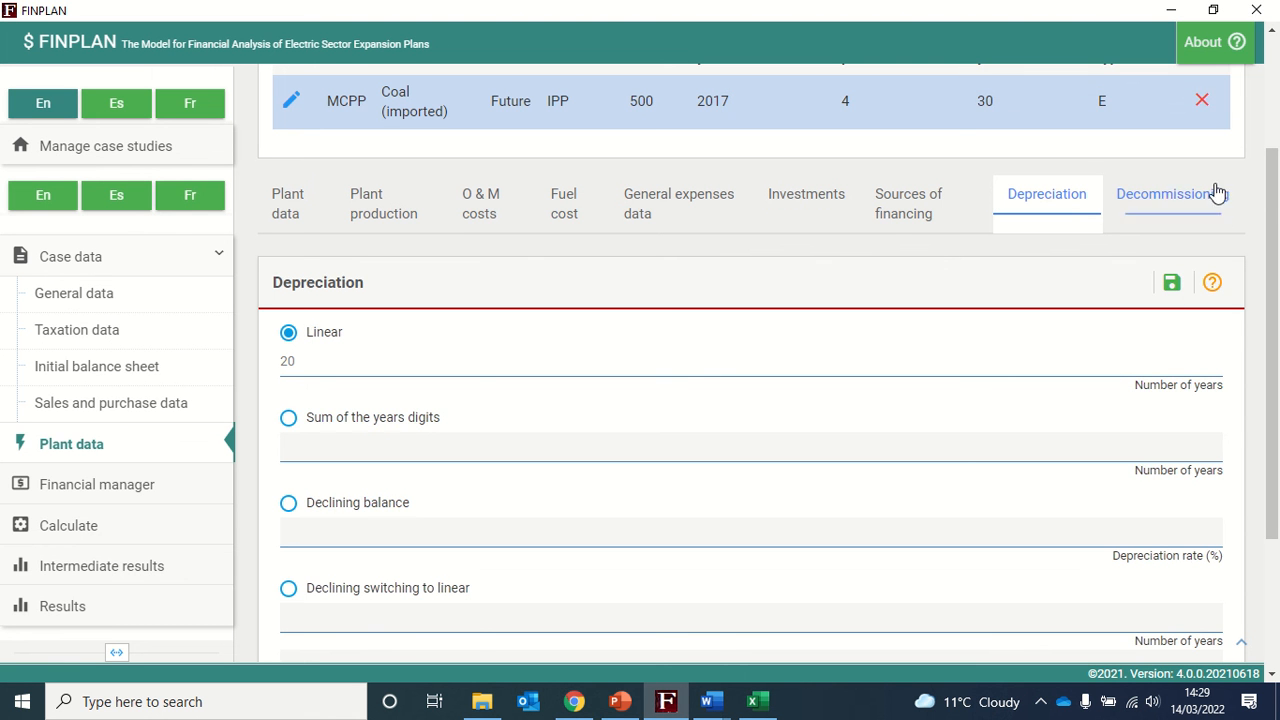
- Open the plant's decommissioning data
{"action": "left_click", "coordinate": [1172, 200]}
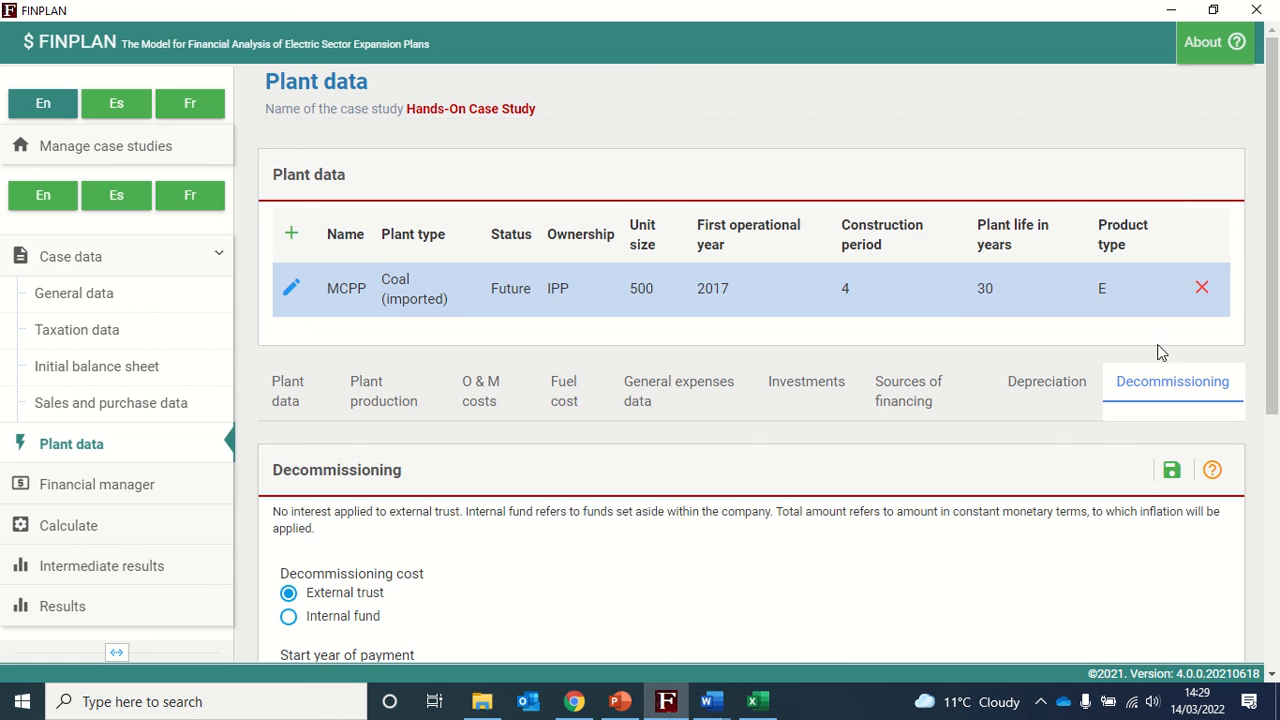
{"action": "scroll", "coordinate": [892, 469], "scroll_direction": "down", "scroll_amount": 2}
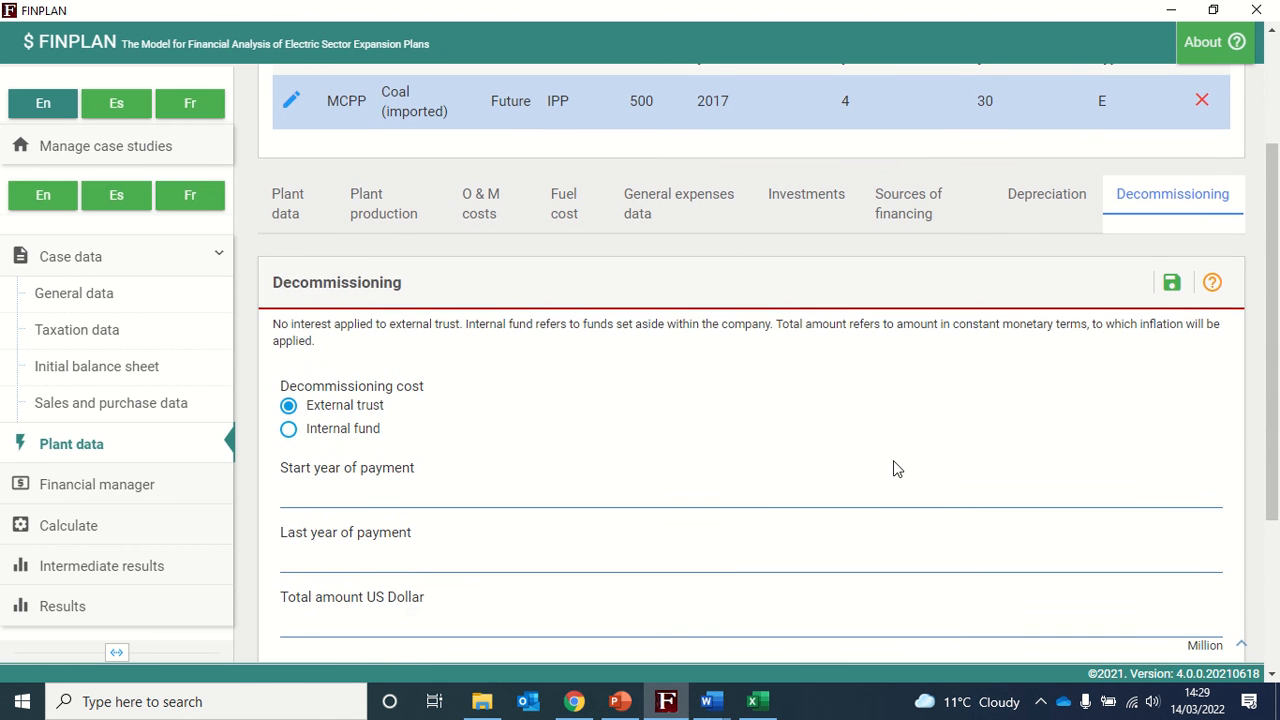